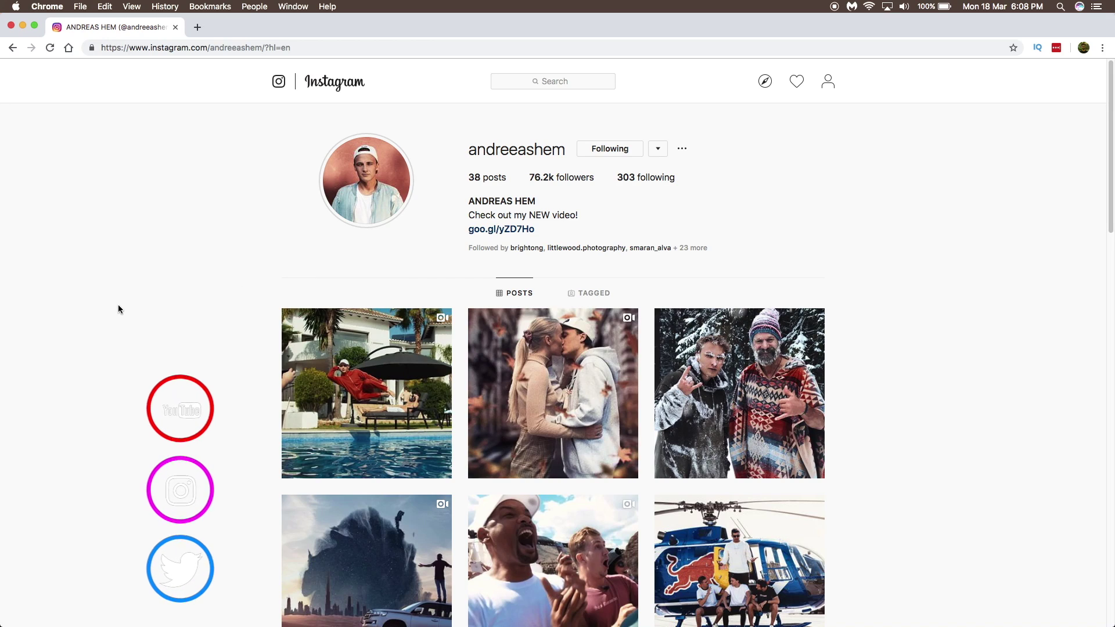
Step: Open the kissing-couple video post on the Instagram profile and play its video
left_click(536, 347)
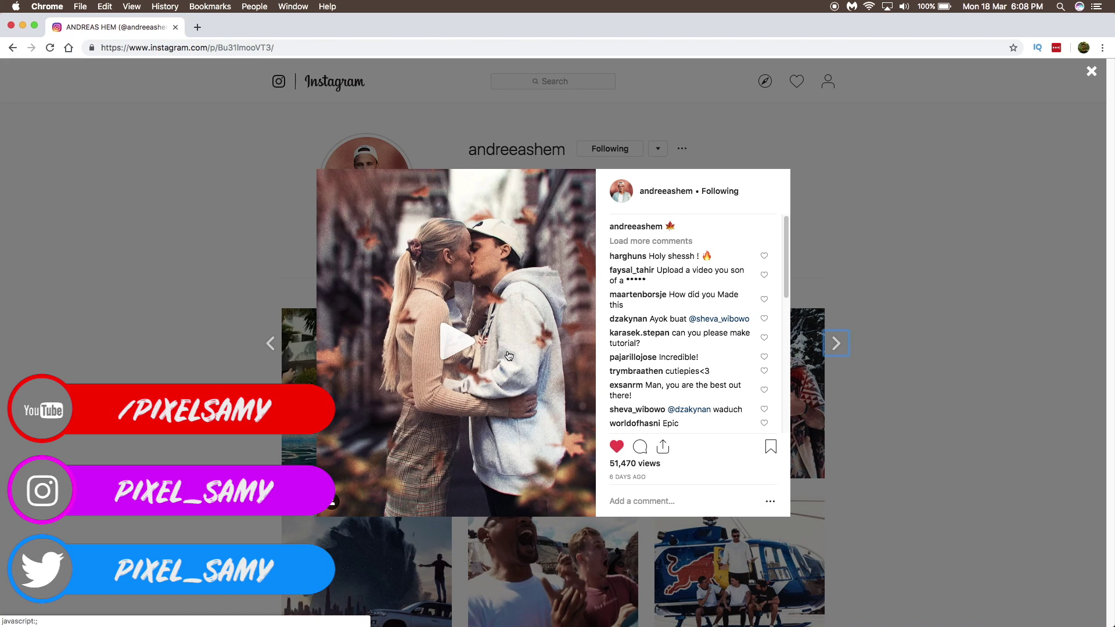
left_click(459, 349)
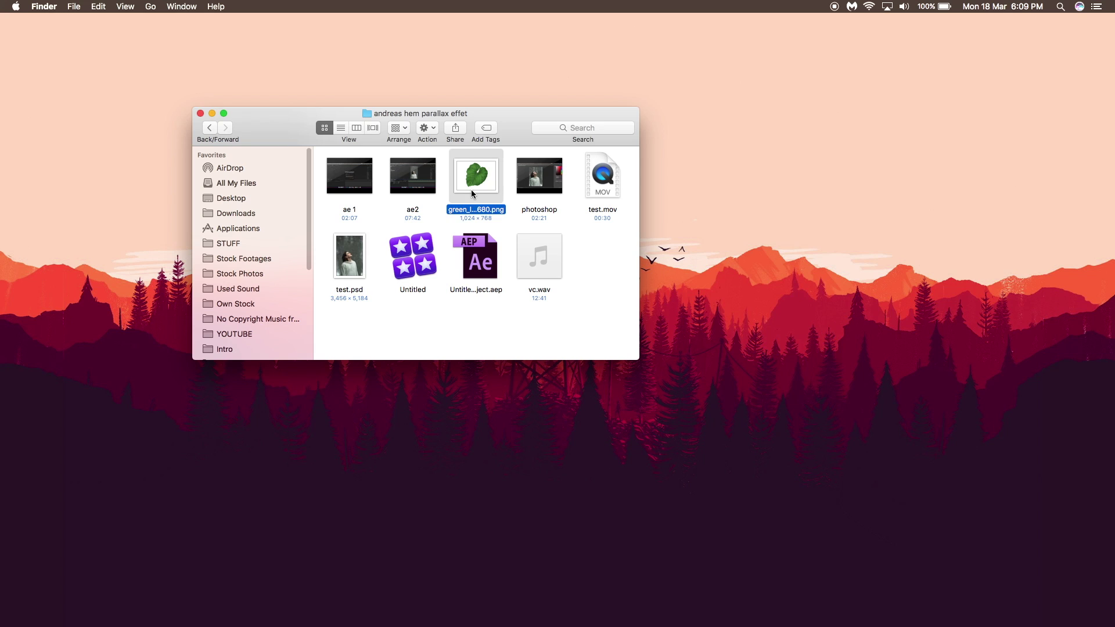
Step: Quick Look the green leaves PNG in the parallax project folder
key("space")
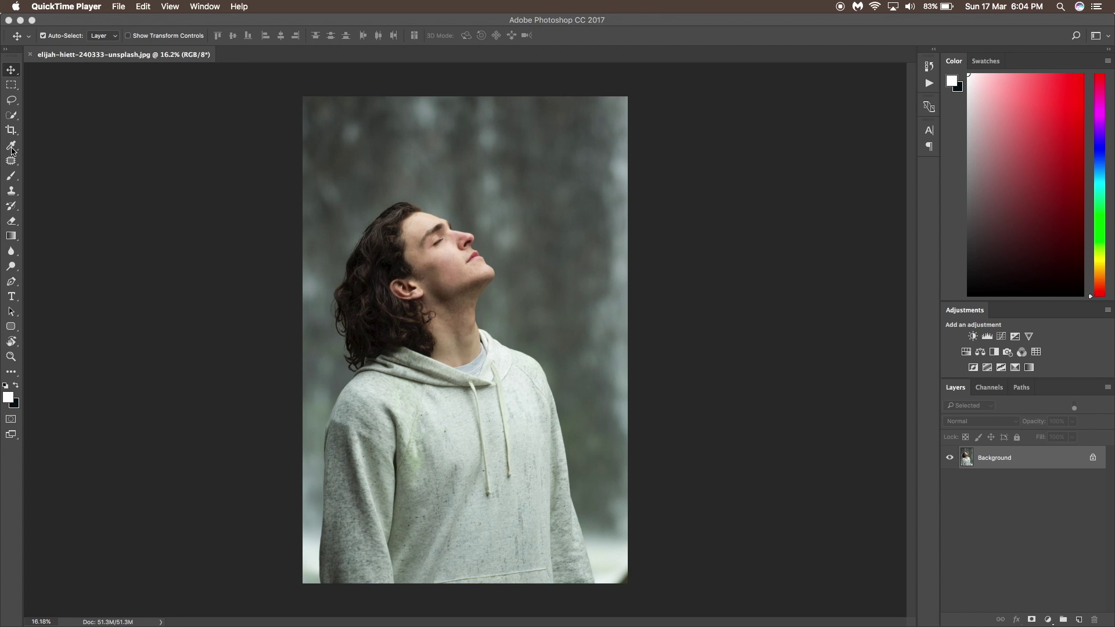
Step: Select the hooded man's head, hair and both sides of his hoodie with Quick Selection
left_click(15, 175)
left_click(14, 128)
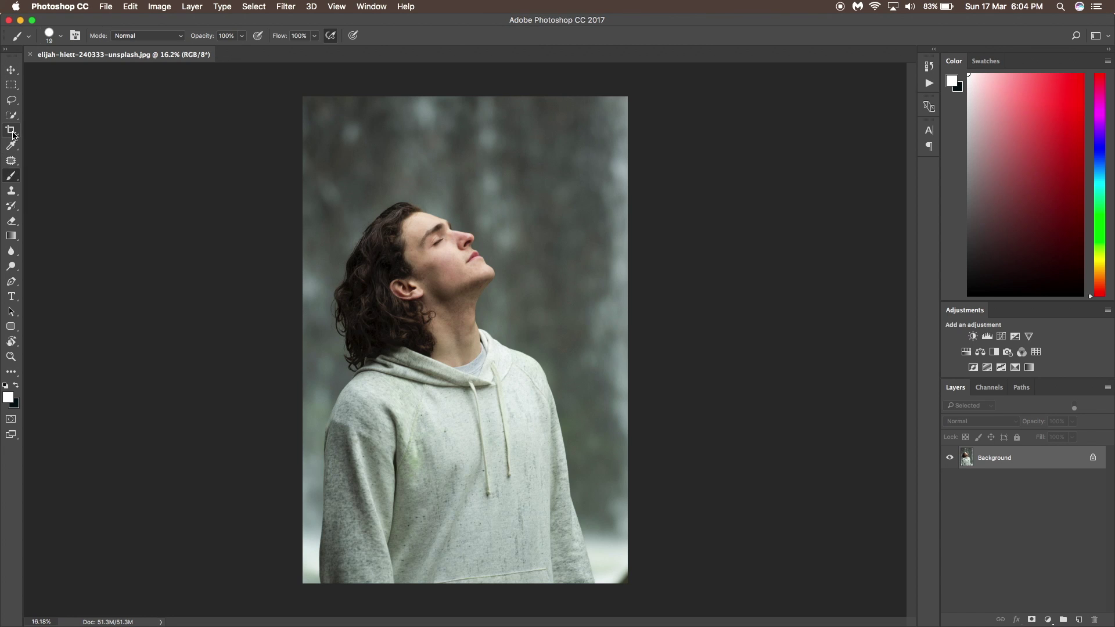
left_click(16, 120)
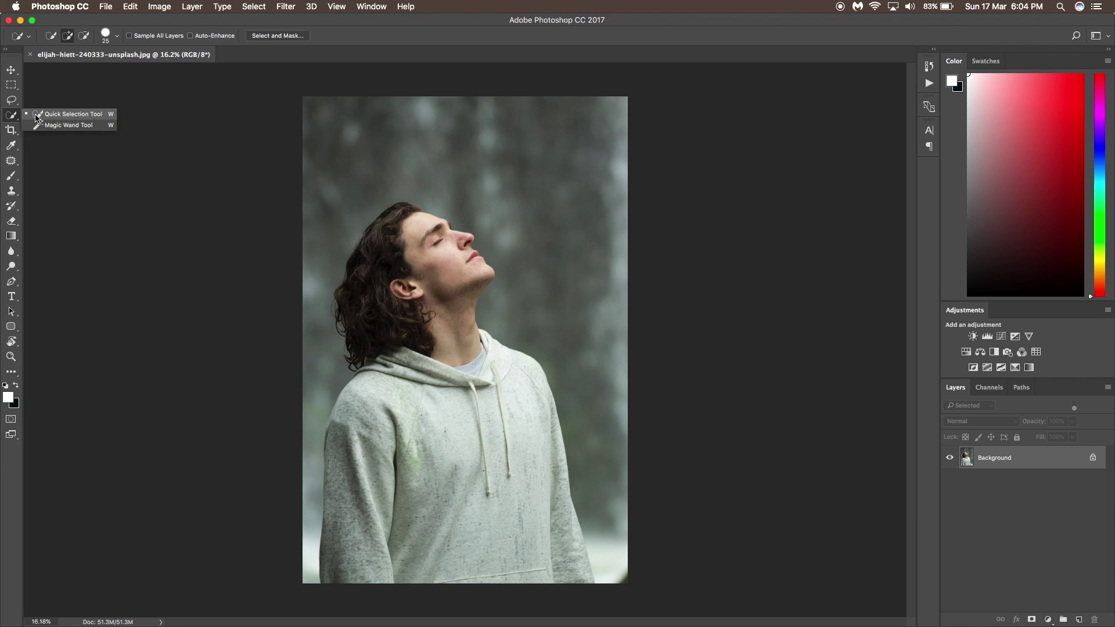
left_click(35, 115)
left_click_drag(434, 244, 411, 226)
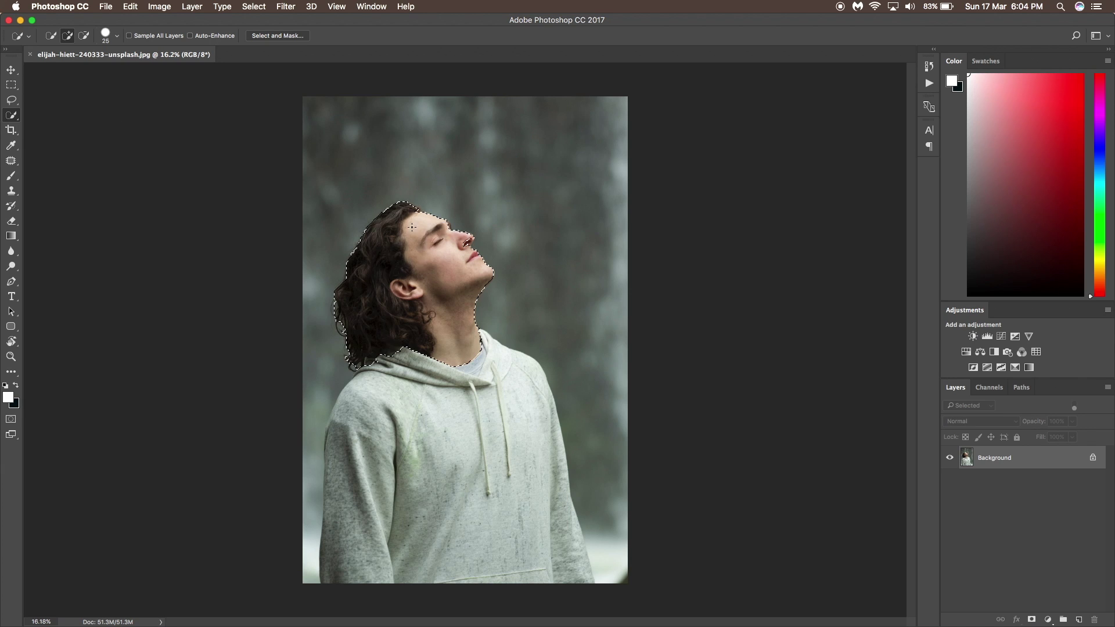
mouse_move(414, 526)
left_mouse_down()
mouse_move(376, 418)
mouse_move(348, 548)
left_mouse_up()
left_click_drag(565, 572, 574, 505)
scroll(460, 312, "up", 3)
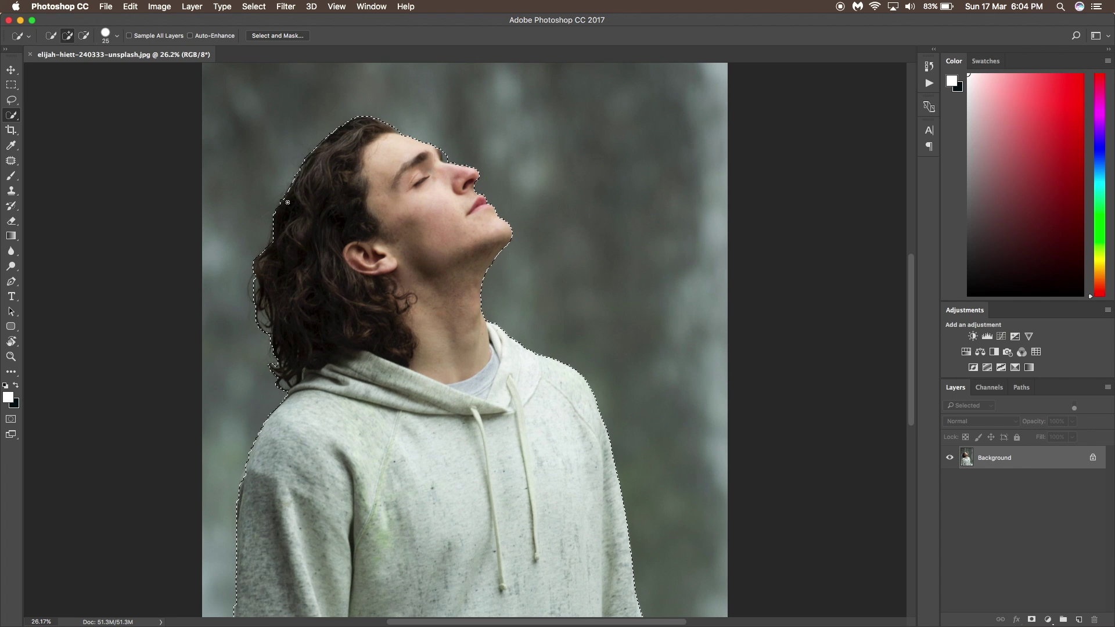
Step: Cut the selected man onto a new Layer 1, select Background, and hide Layer 1
right_click(433, 222)
left_click(254, 6)
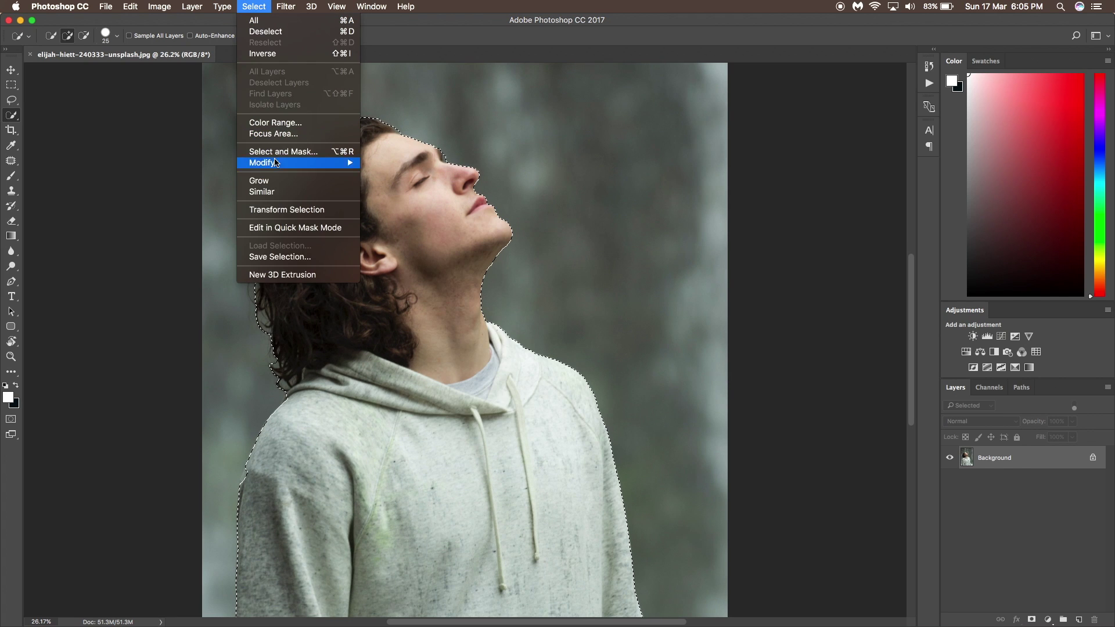
mouse_move(273, 162)
key("Escape")
right_click(444, 289)
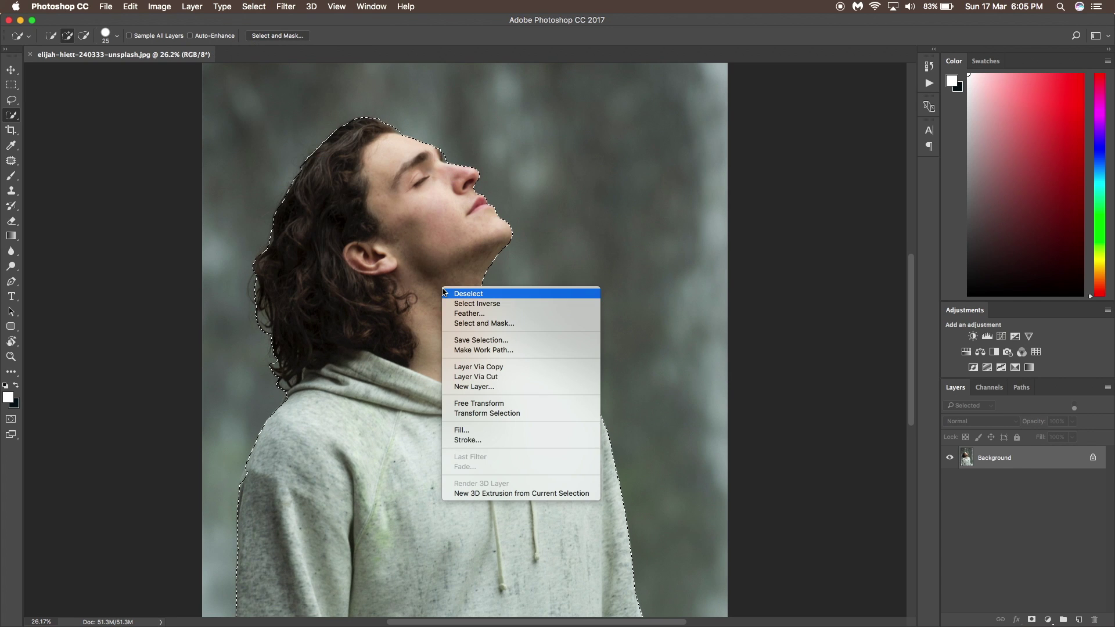
left_click(490, 377)
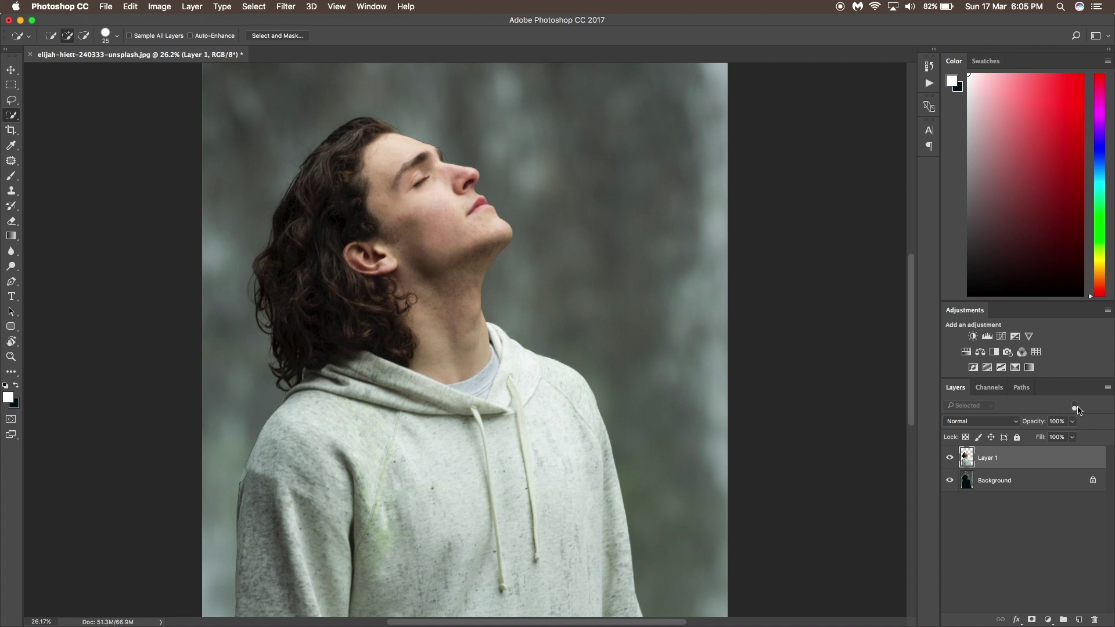
left_click(1075, 406)
left_click(988, 481)
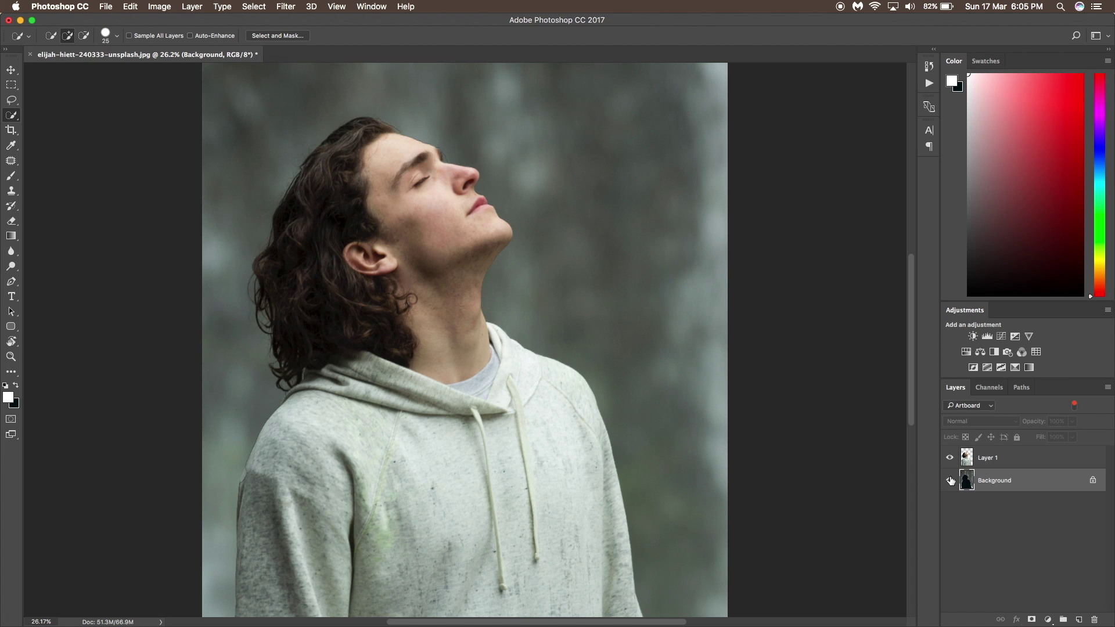
left_click(950, 458)
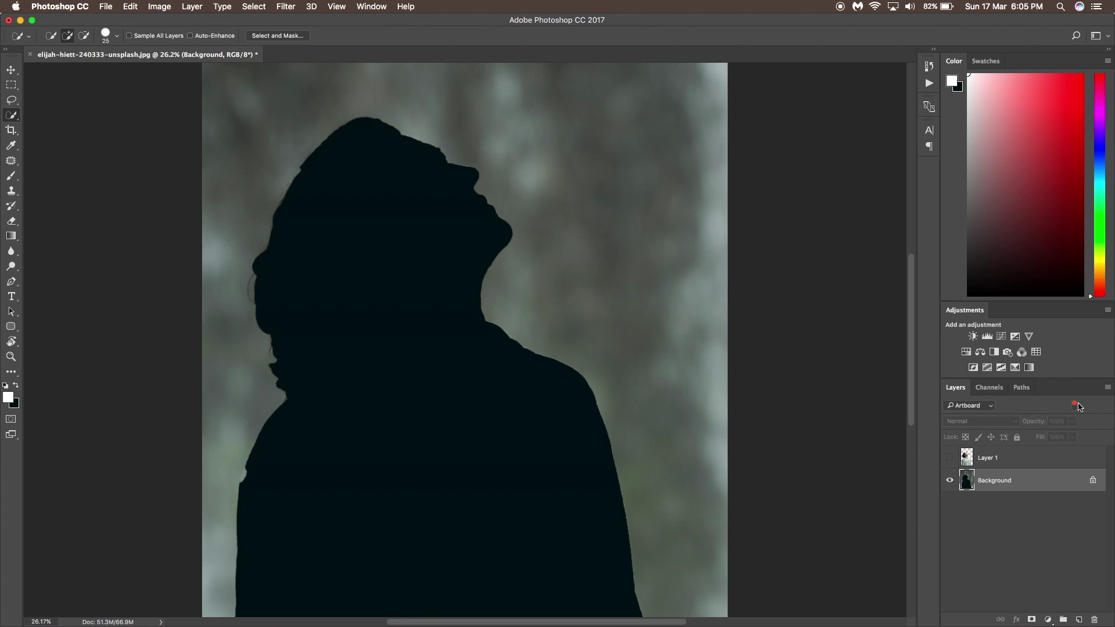
Step: Try the Smart Object layer filter, then set the Layers filter back to Kind
left_click(969, 405)
left_click(967, 389)
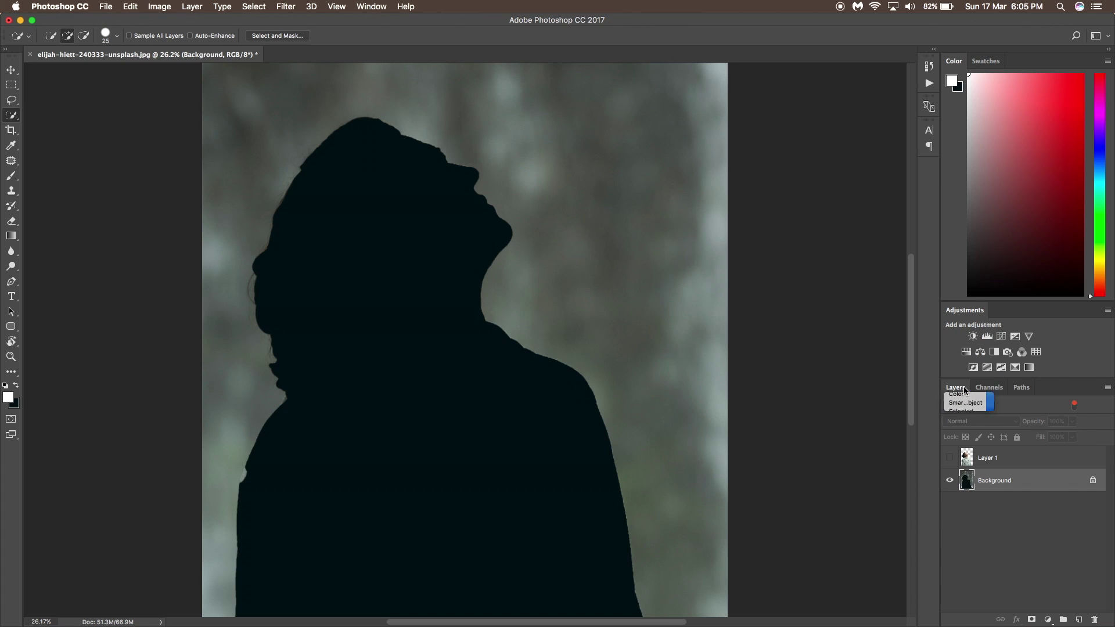
left_click(969, 406)
left_click(955, 353)
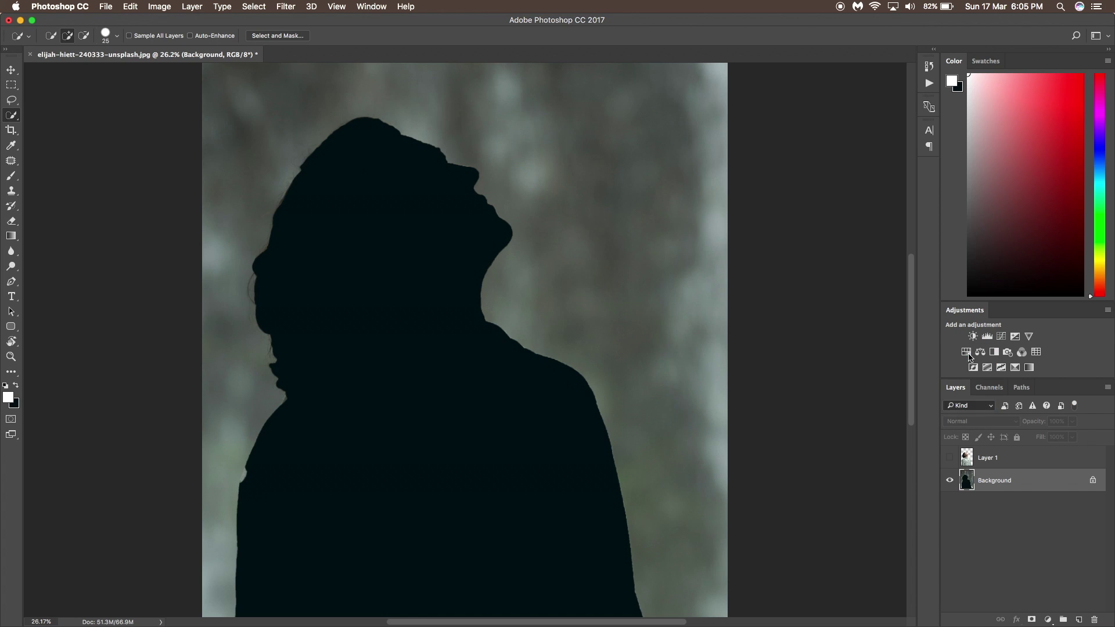
left_click(991, 410)
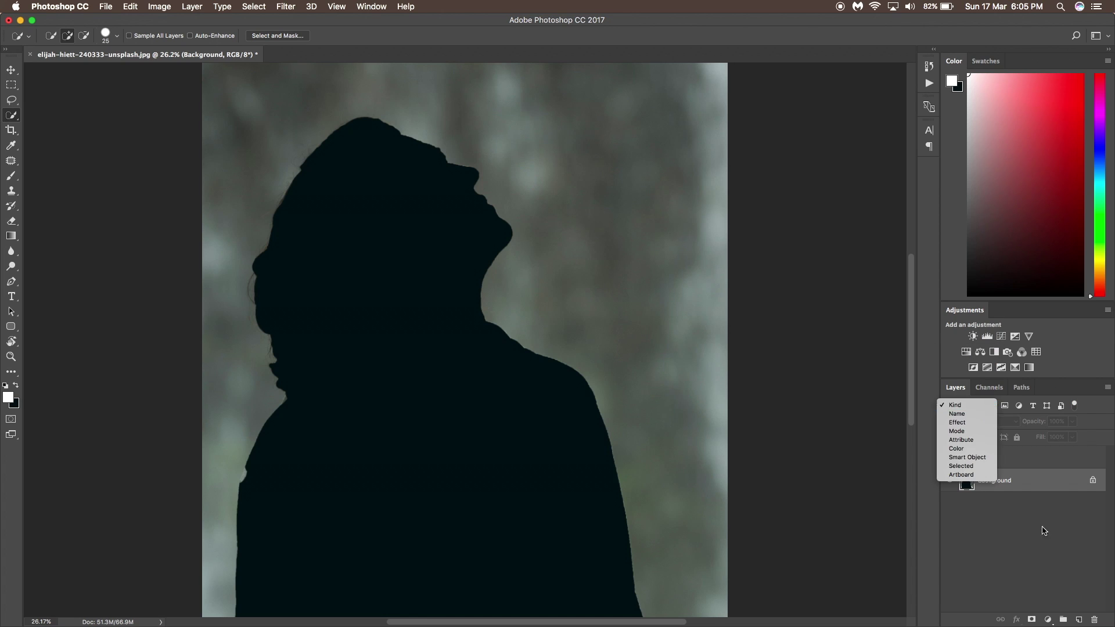
left_click(953, 516)
scroll(807, 454, "down", 3)
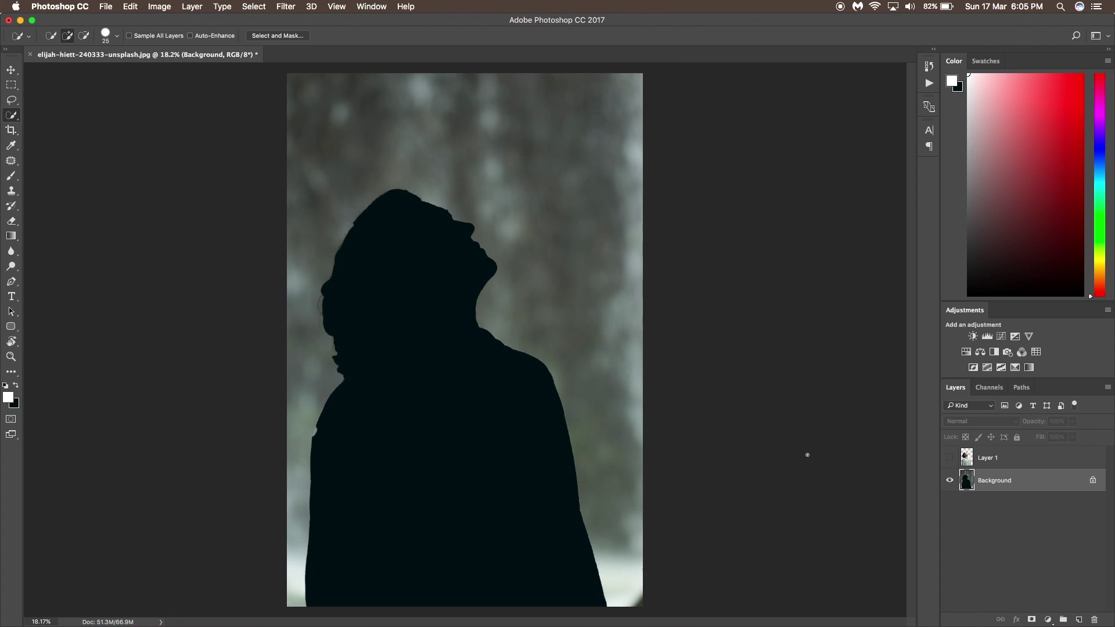
Step: Lasso loosely around the silhouette, Content-Aware fill it, and deselect
left_click(19, 117)
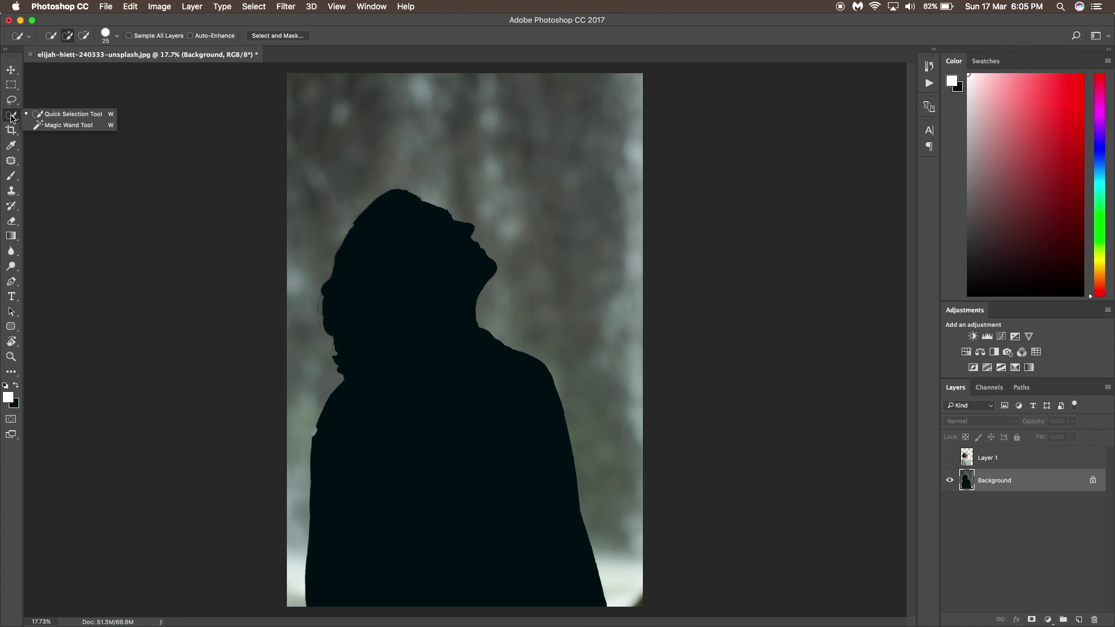
left_click(11, 100)
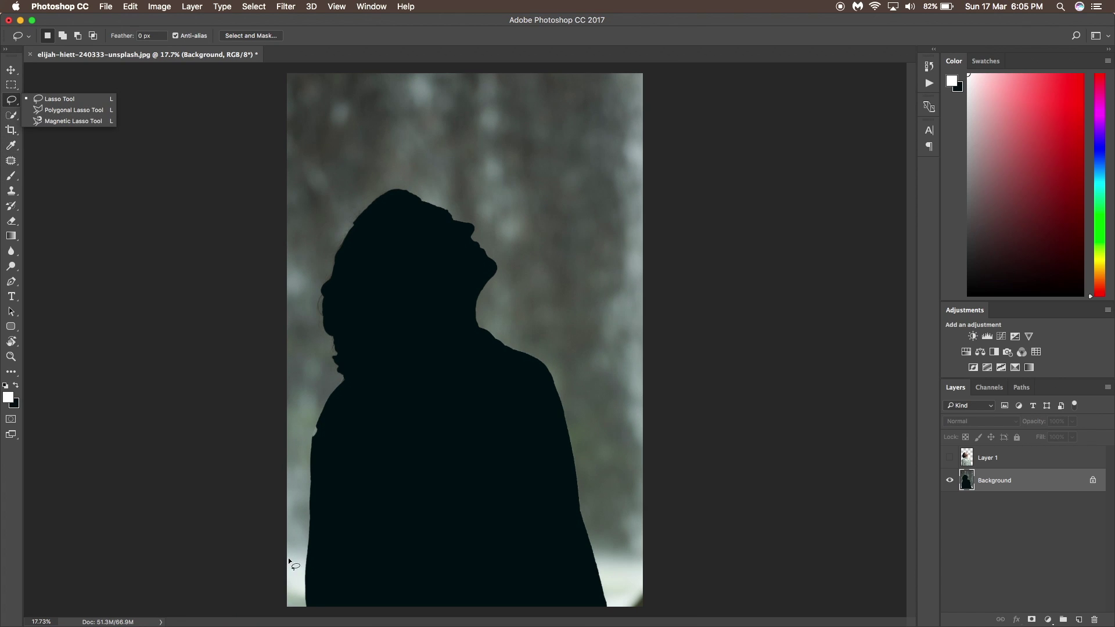
mouse_move(297, 606)
left_mouse_down()
mouse_move(296, 312)
mouse_move(381, 139)
mouse_move(556, 206)
mouse_move(640, 613)
left_mouse_up()
left_click_drag(453, 624, 290, 609)
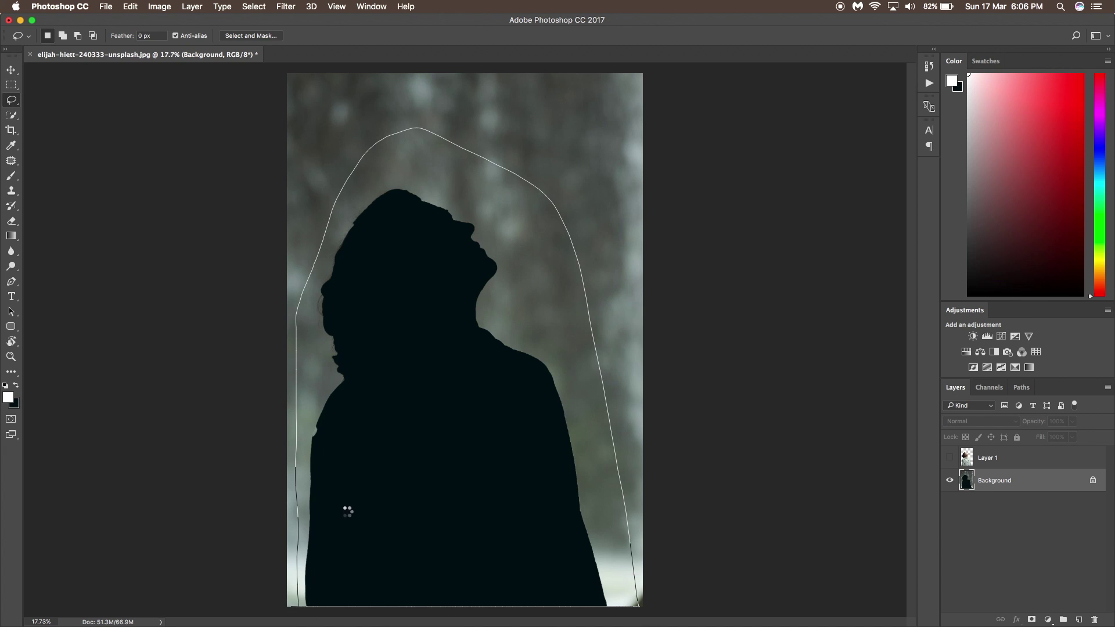
right_click(383, 472)
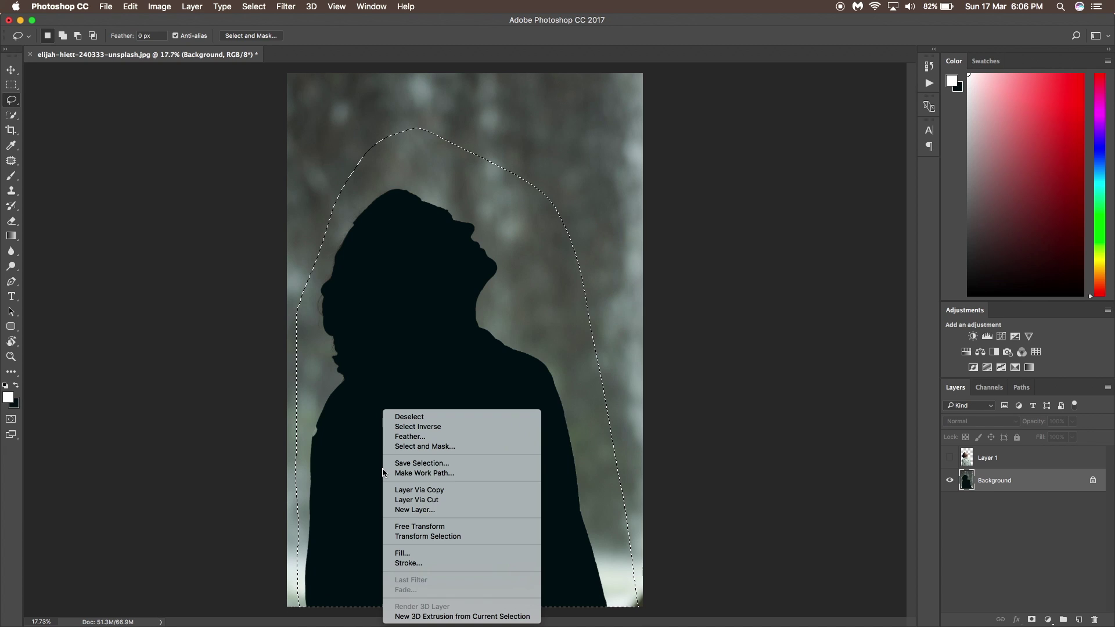
left_click(402, 553)
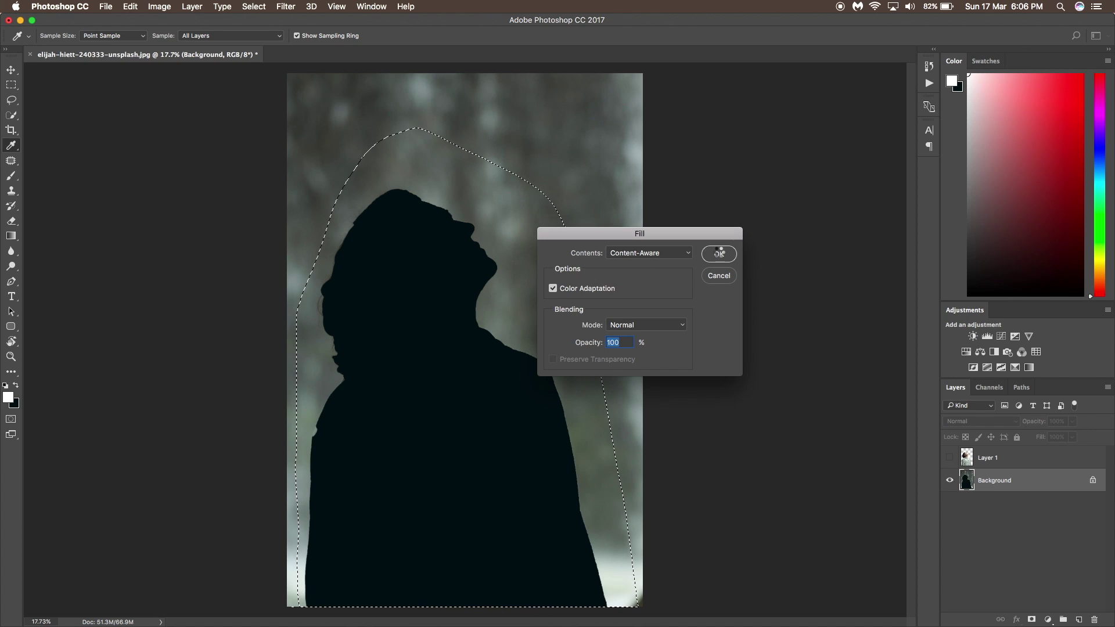
key("Return")
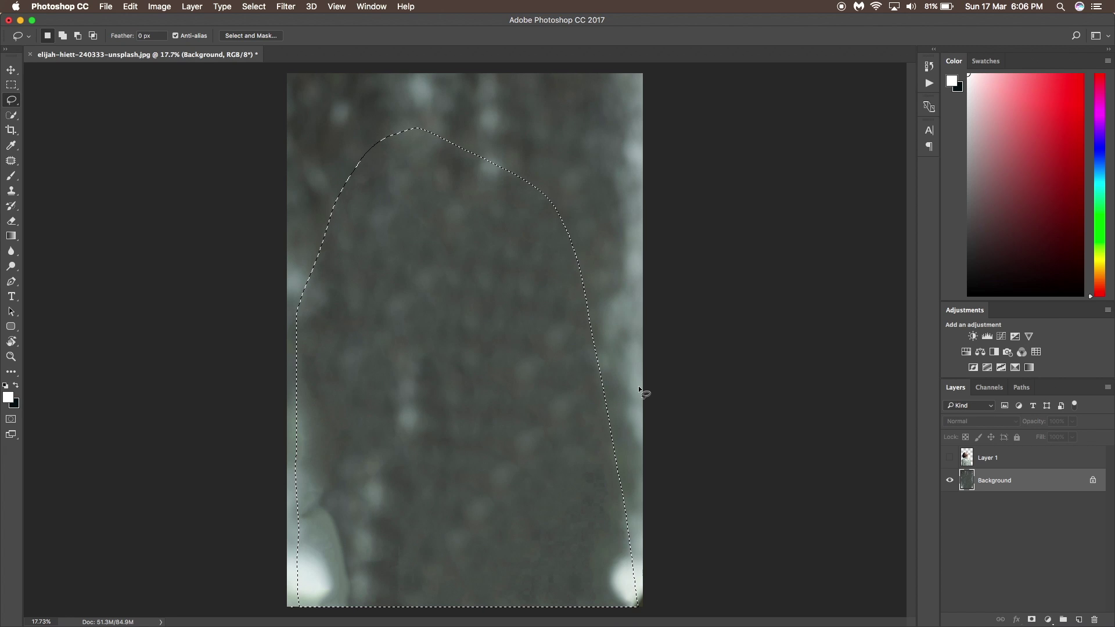
left_click(732, 380)
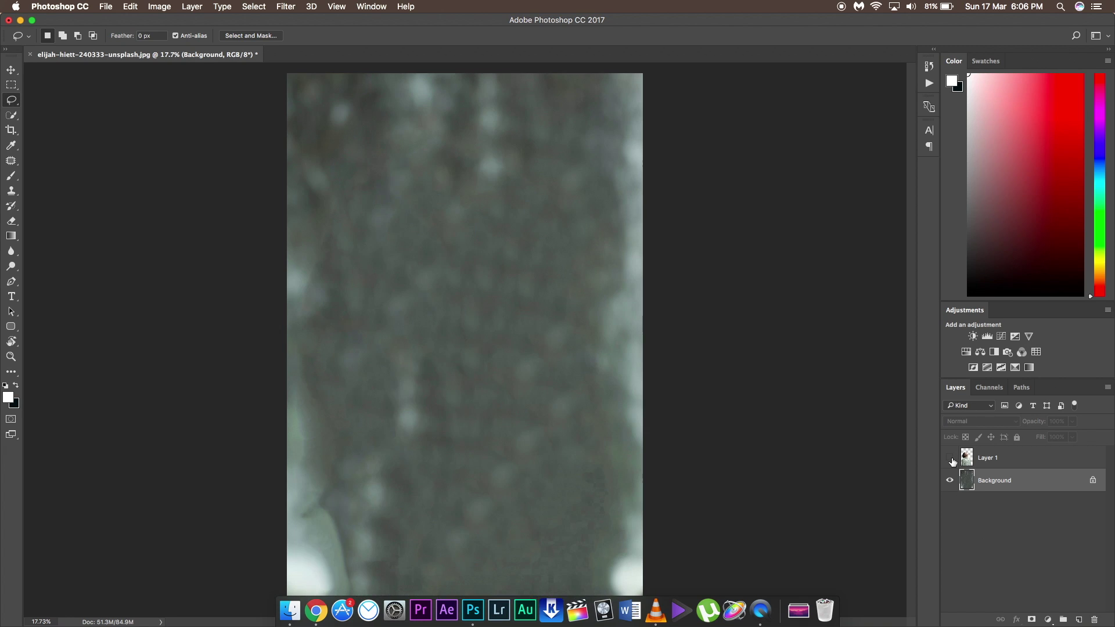
Step: Show Layer 1 again, toggling layer visibility to compare the result
left_click(950, 458)
left_click(950, 458)
left_click(950, 459)
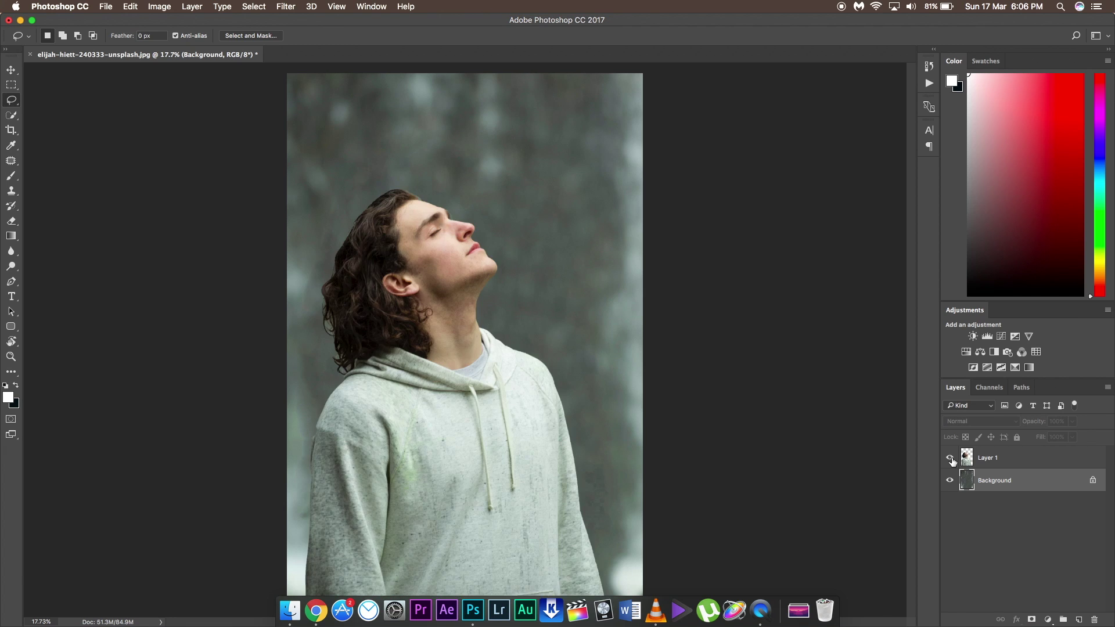
mouse_move(950, 459)
left_mouse_down()
mouse_move(950, 481)
mouse_move(949, 460)
left_mouse_up()
Step: Start File > Save As, cancel the dialog, and bring up a Finder window
left_click(117, 6)
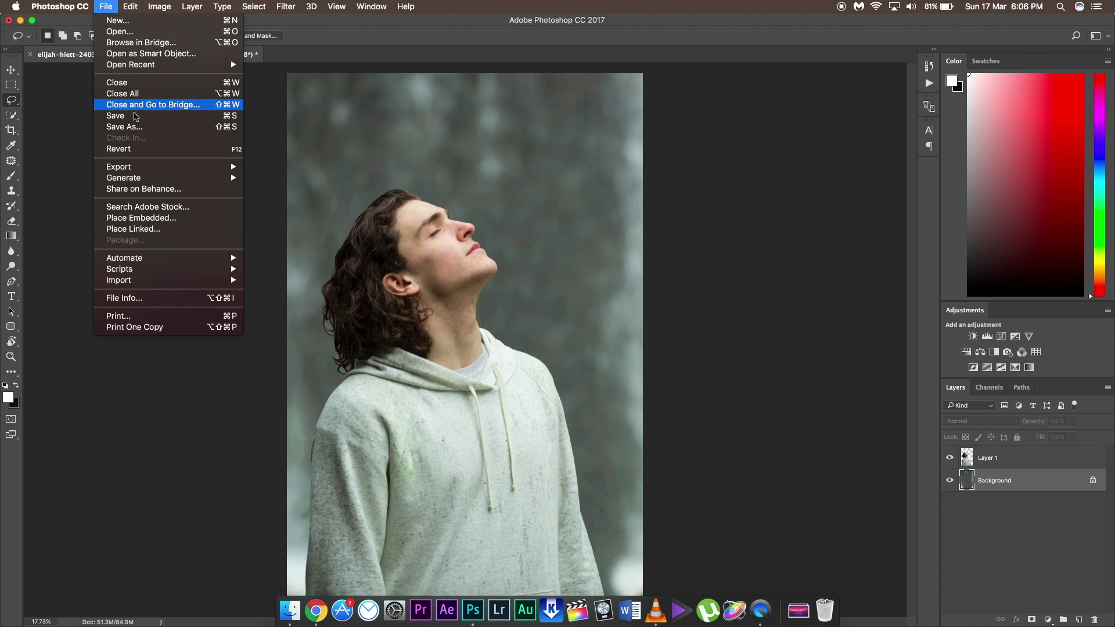
left_click(138, 126)
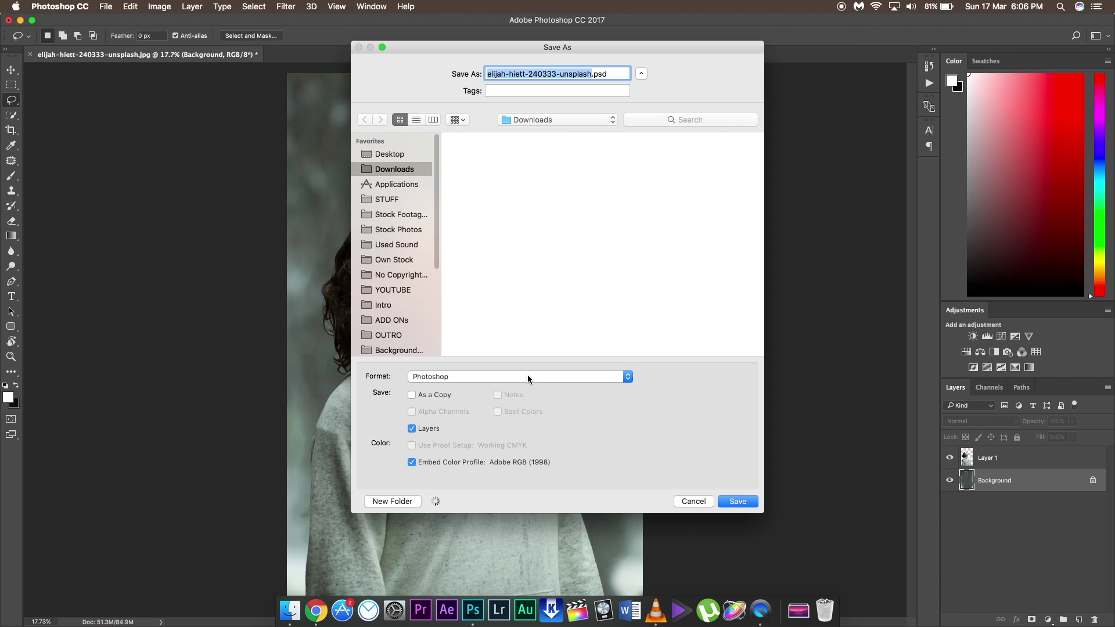
left_click(694, 501)
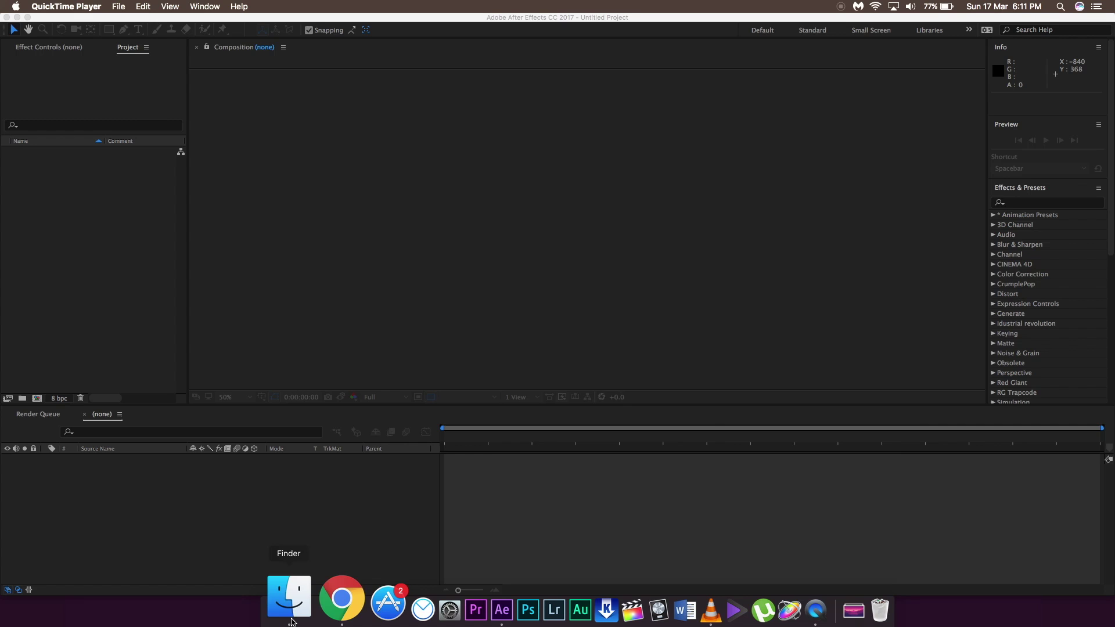
left_click(289, 601)
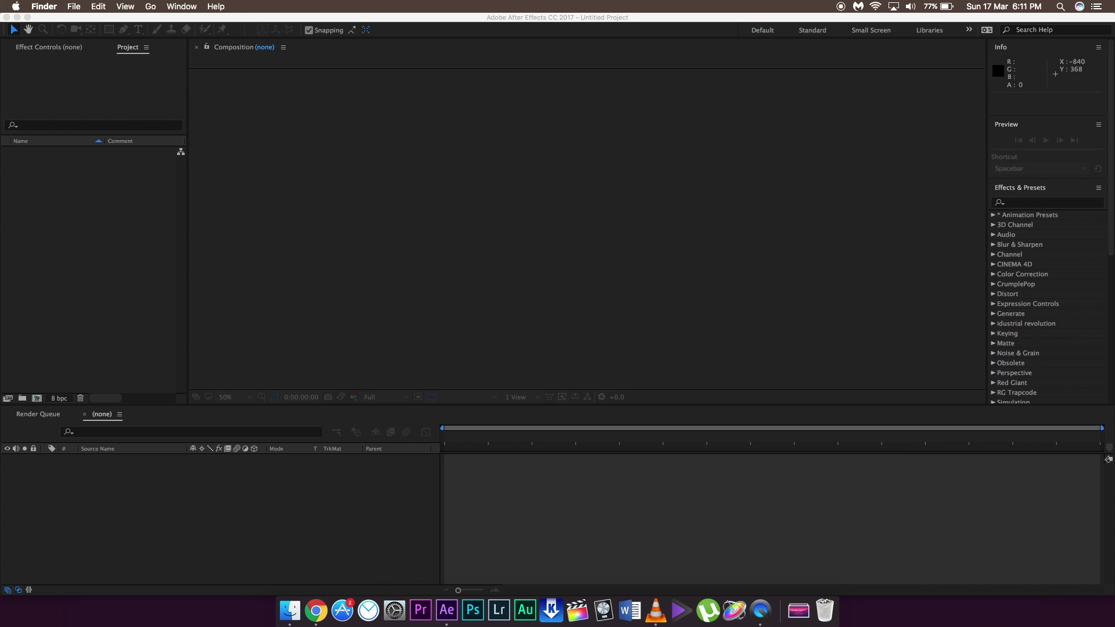
Step: Import test.psd as Composition - Retain Layer Sizes with Editable Layer Styles
left_click(716, 425)
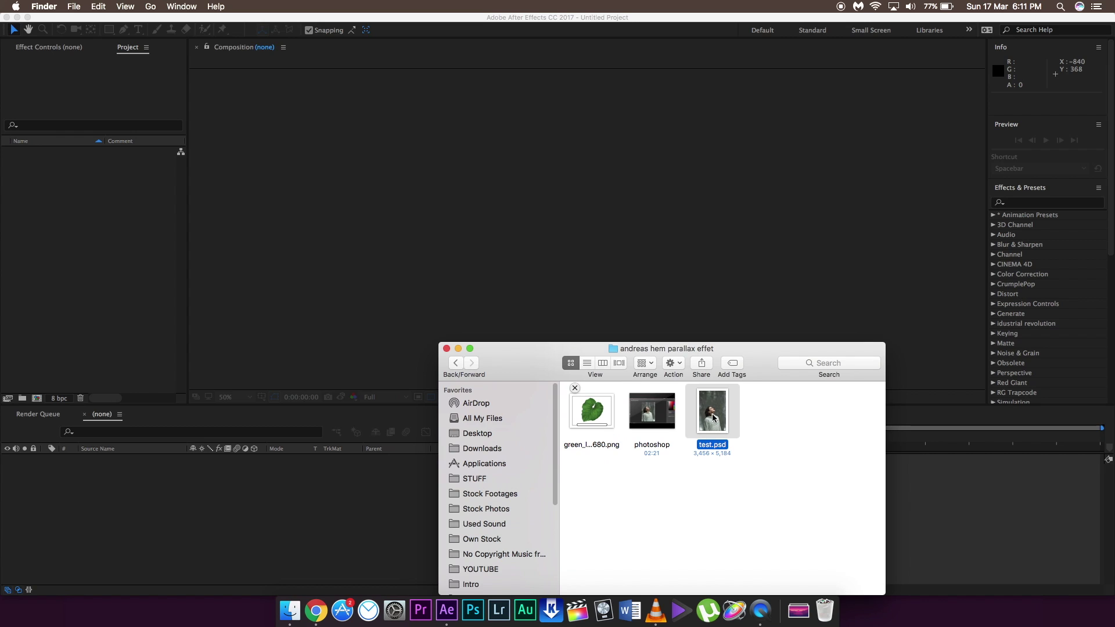
left_click_drag(713, 417, 132, 276)
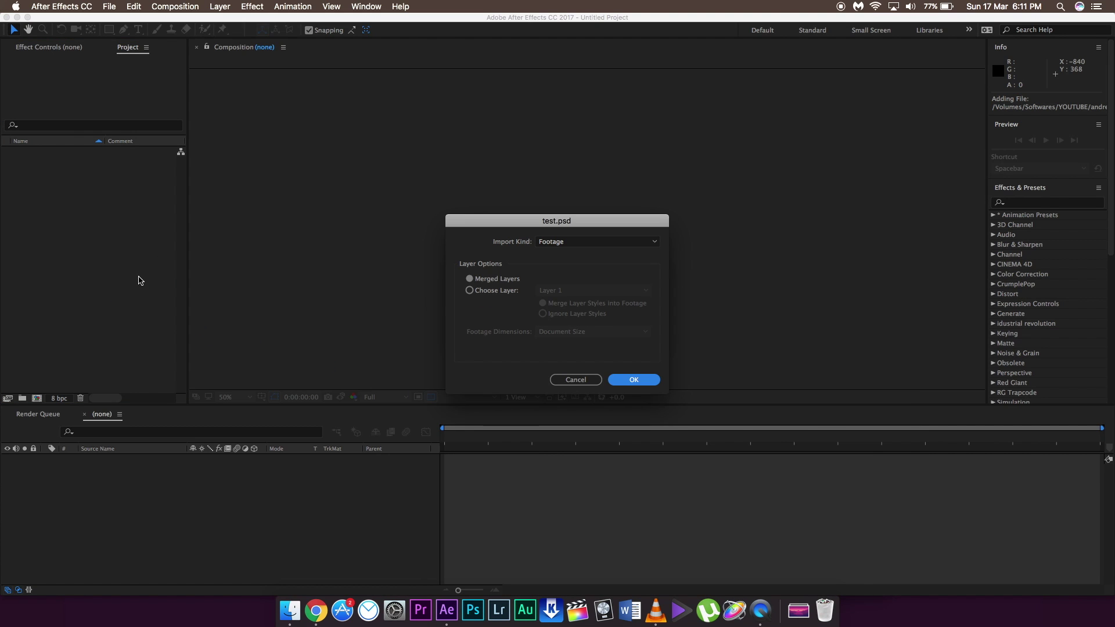
left_click(605, 243)
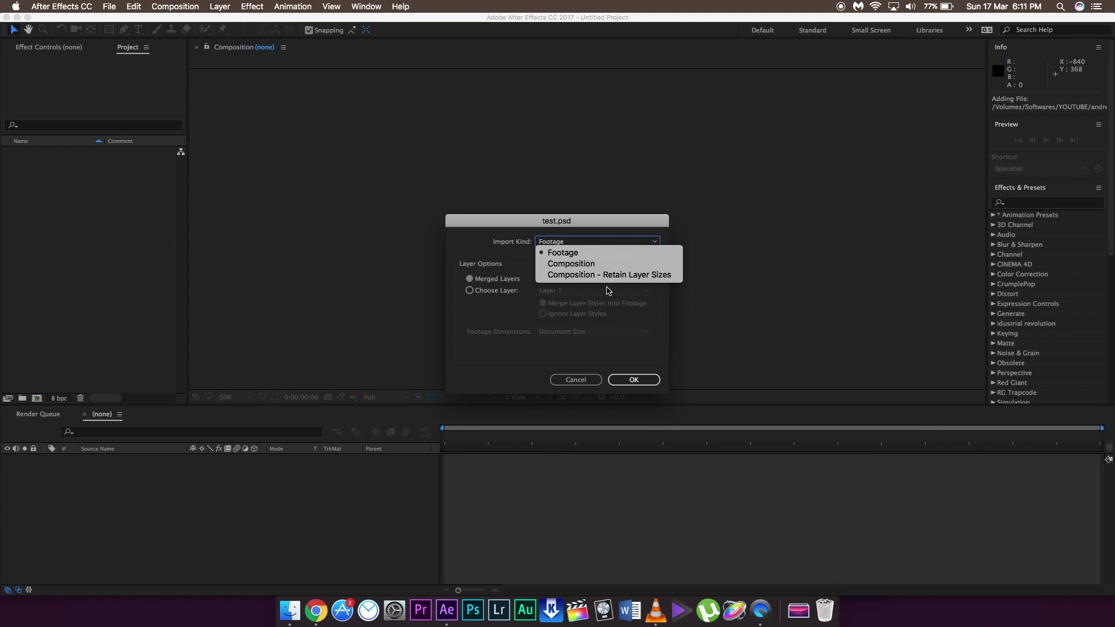
left_click(613, 275)
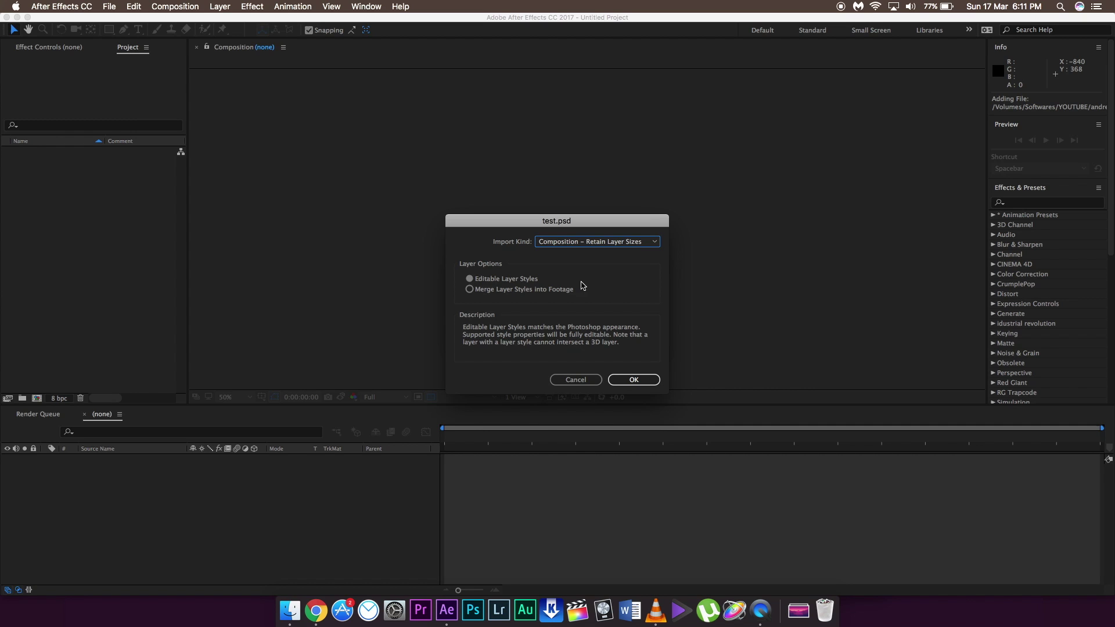
left_click(524, 280)
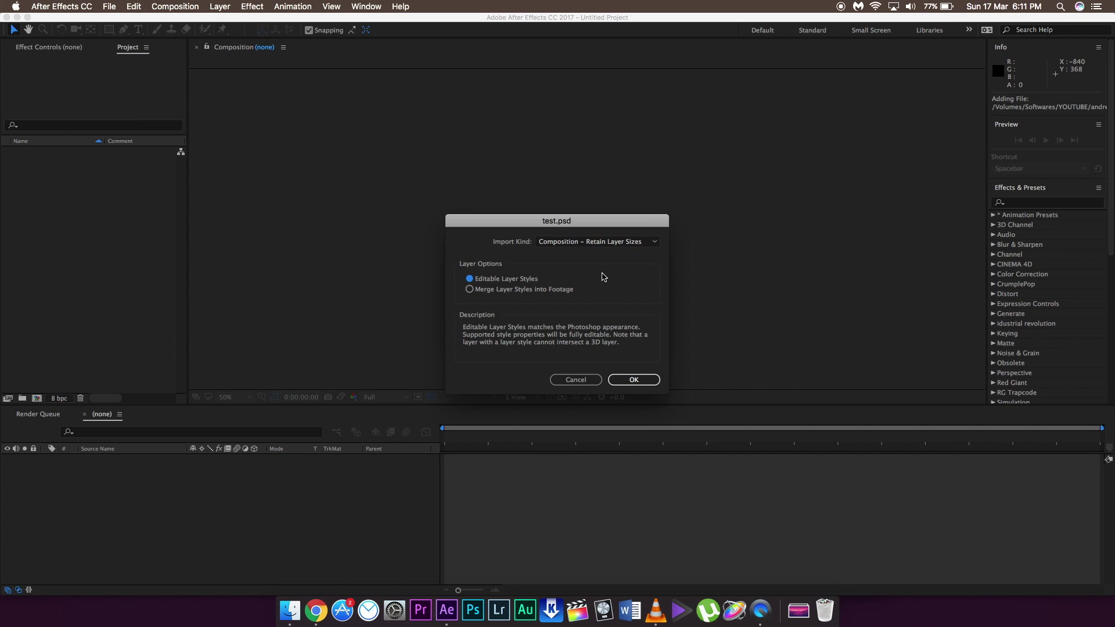
left_click(634, 378)
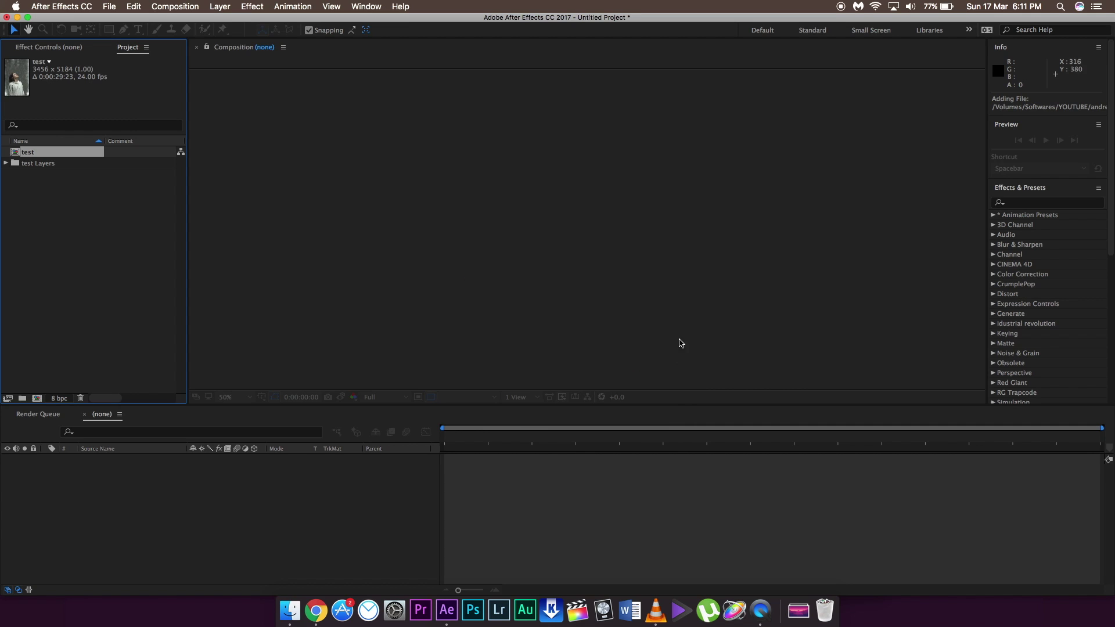
Step: Import the green leaves PNG into the project and check the test Layers folder
left_click(290, 610)
left_click_drag(591, 411, 115, 273)
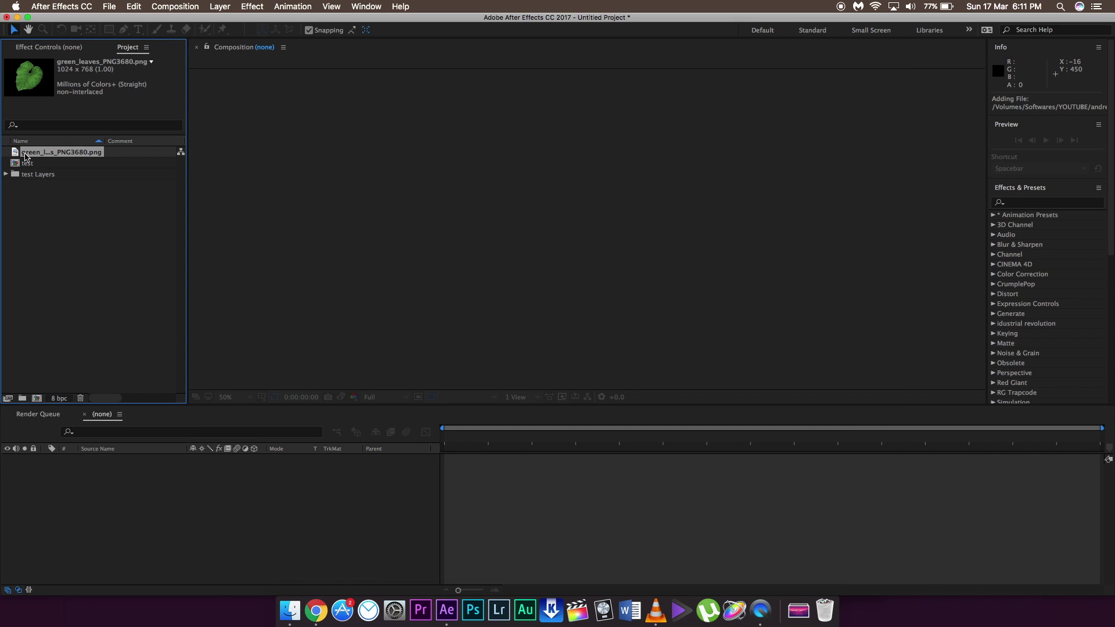
left_click(71, 236)
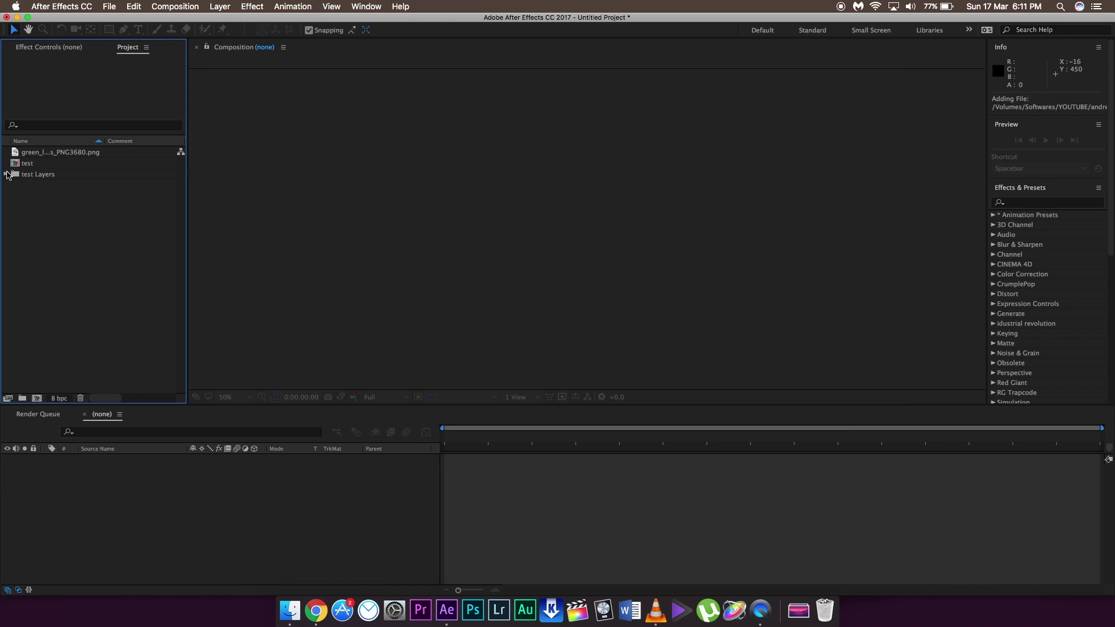
left_click(7, 174)
left_click(5, 174)
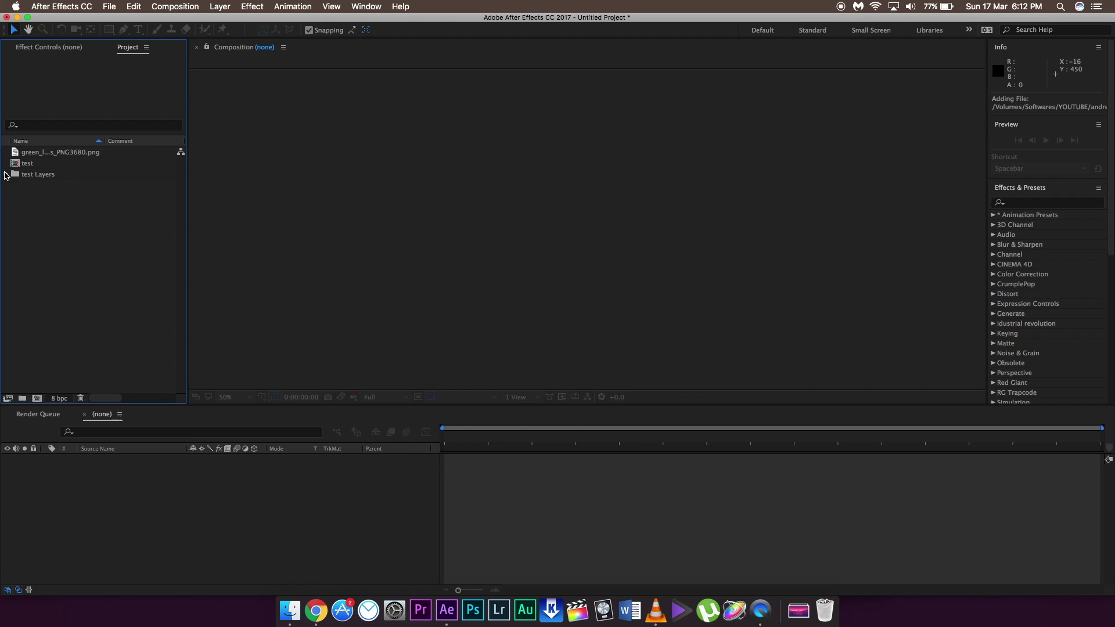
left_click(171, 7)
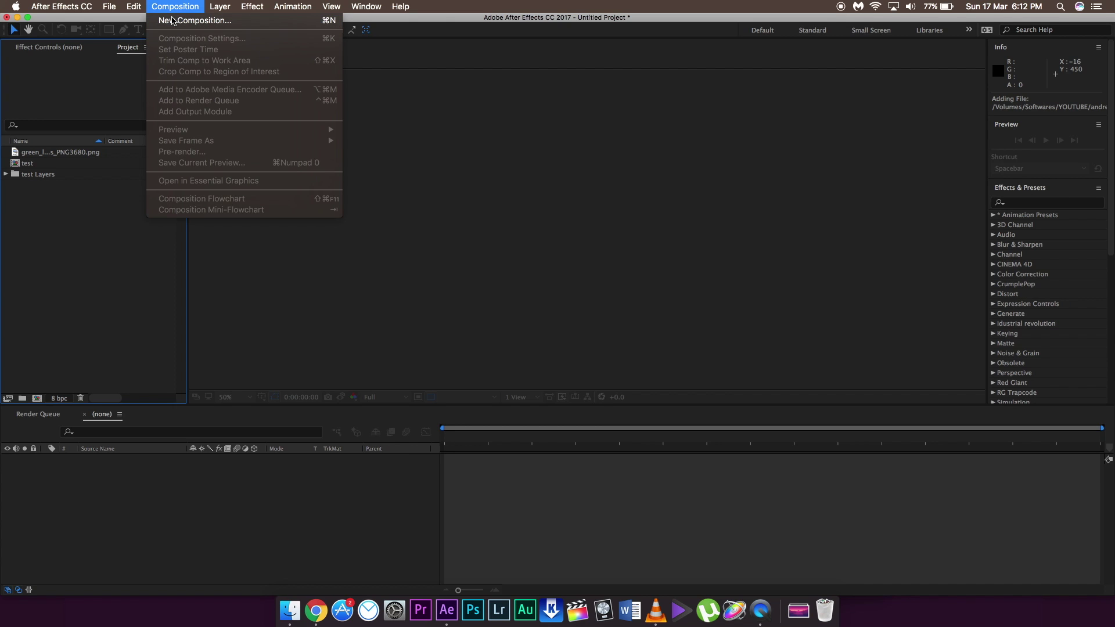
Step: Create a 1080x1920 Comp 2 and add the test composition as a layer
left_click(172, 21)
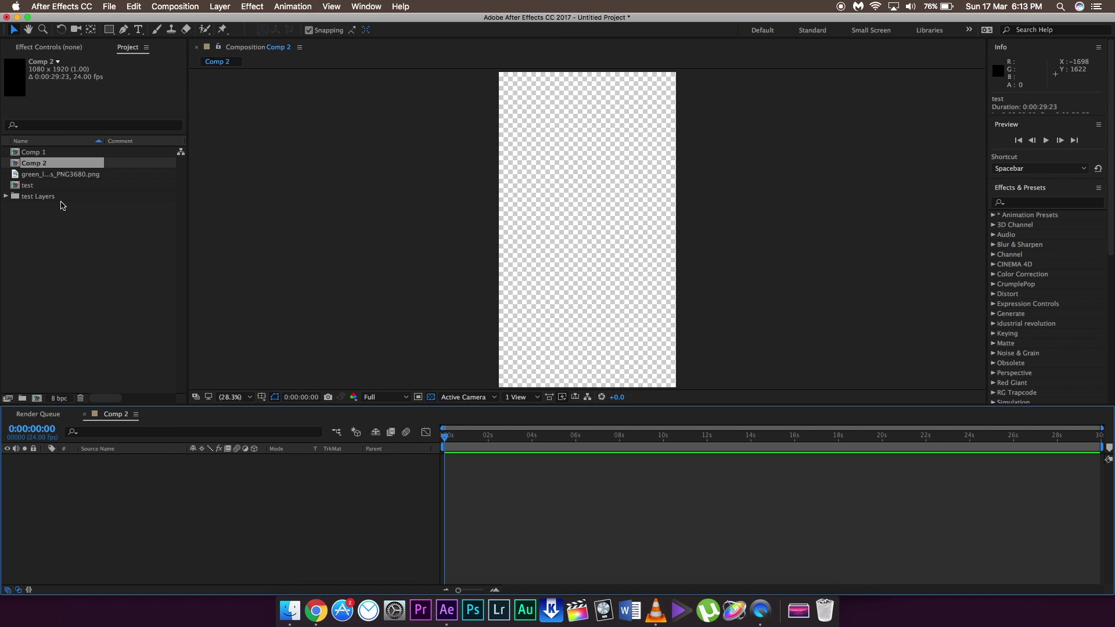
left_click(61, 217)
left_click(62, 189)
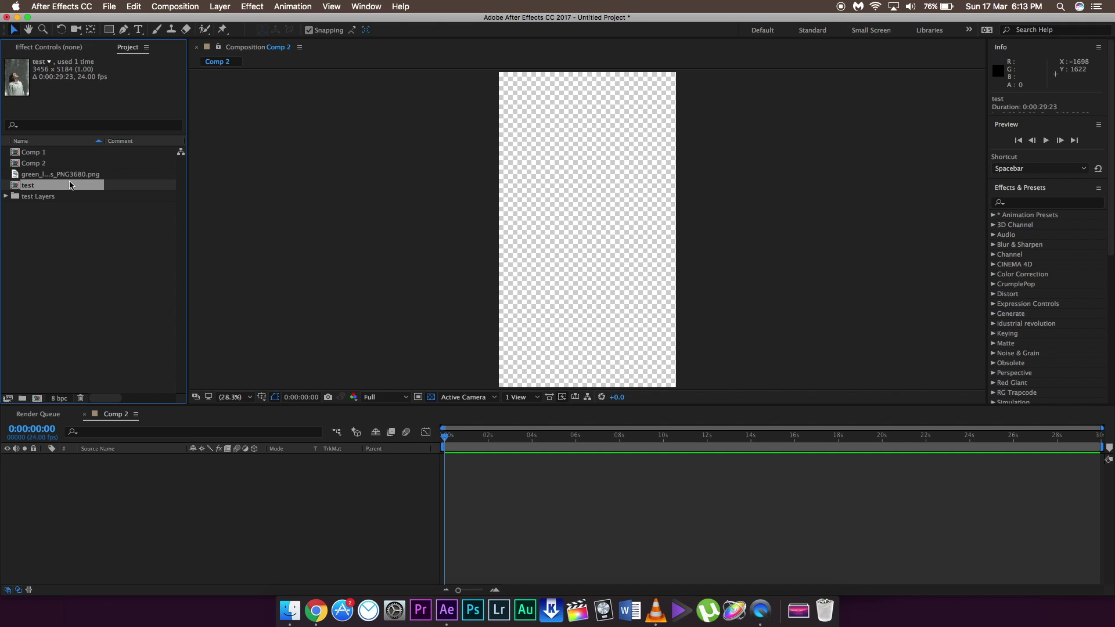
left_click(80, 153)
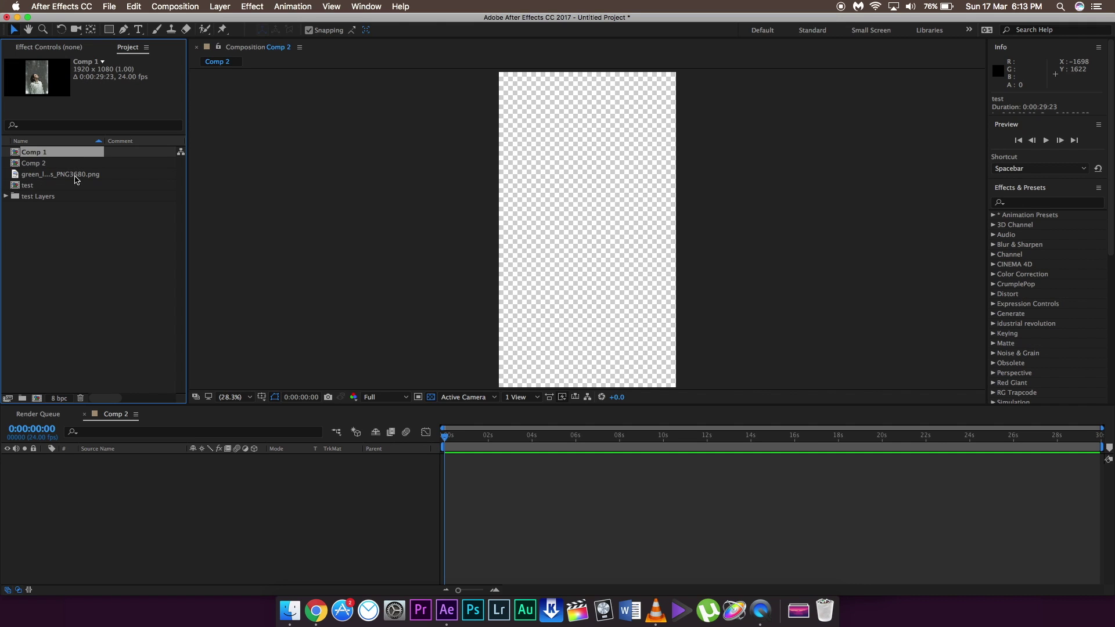
left_click(74, 186)
left_click_drag(70, 186, 210, 490)
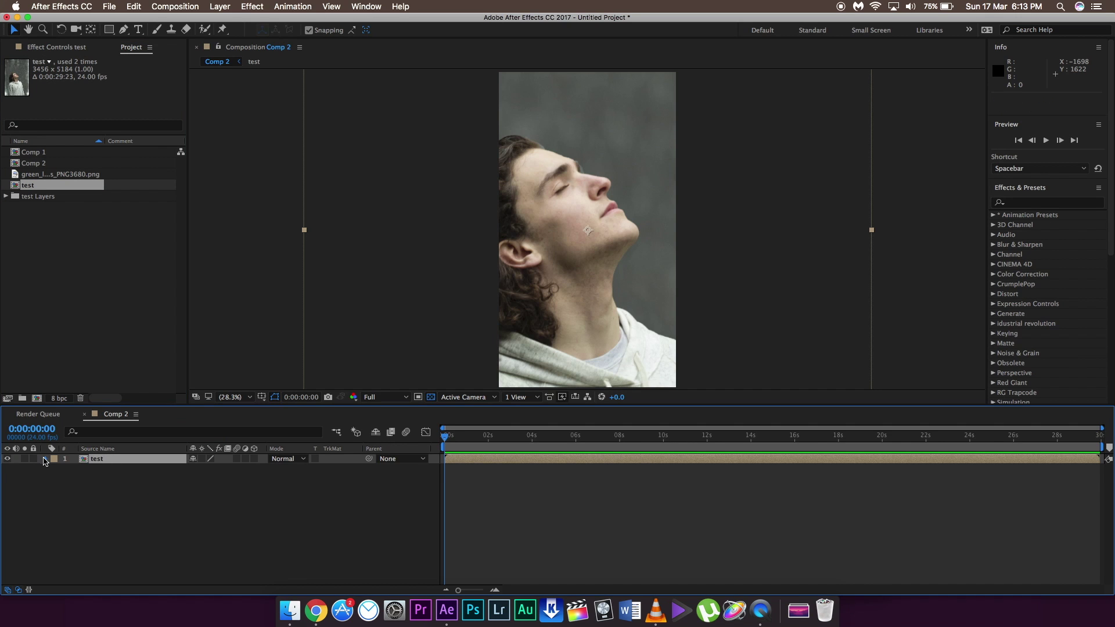
Step: Scrub the test layer's Scale down to 40%
mouse_move(226, 498)
left_mouse_down()
mouse_move(199, 508)
mouse_move(208, 489)
mouse_move(230, 488)
left_mouse_up()
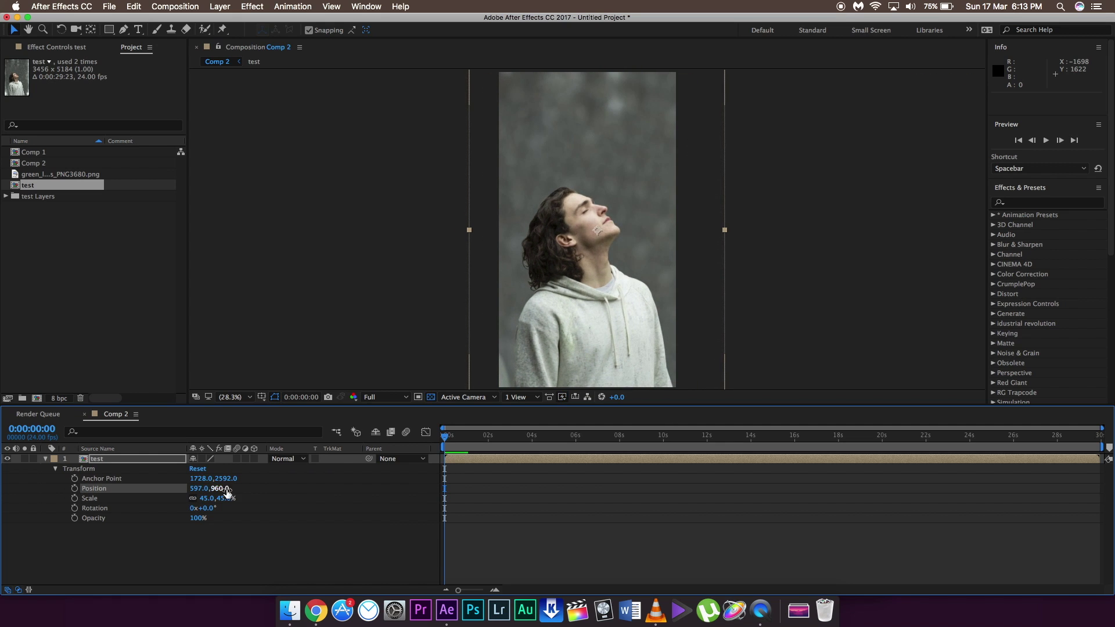
double_click(507, 287)
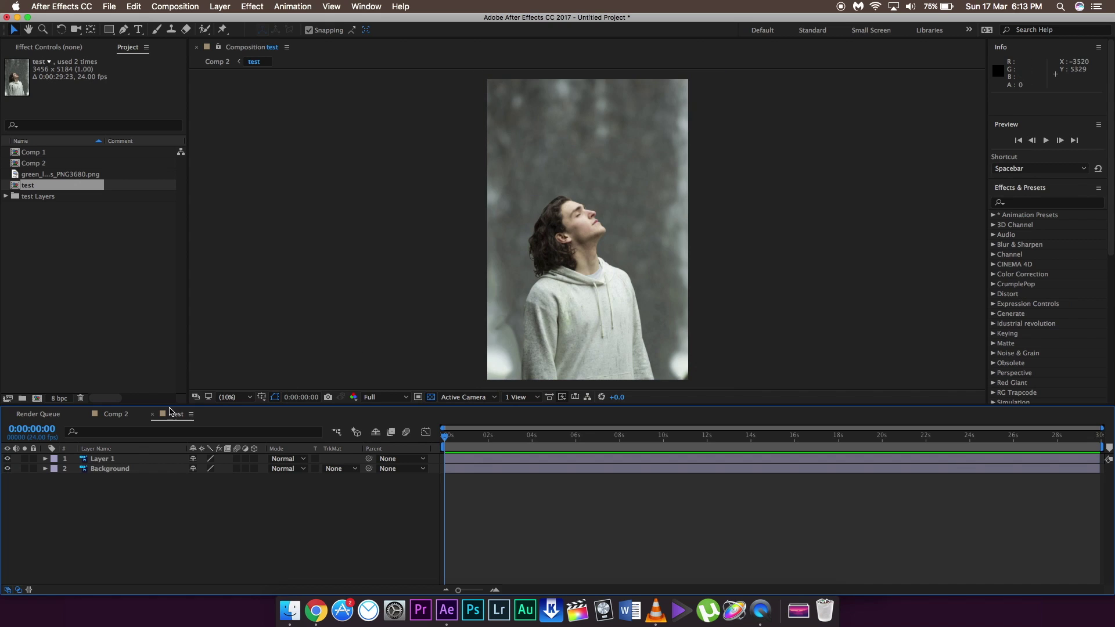
left_click(154, 415)
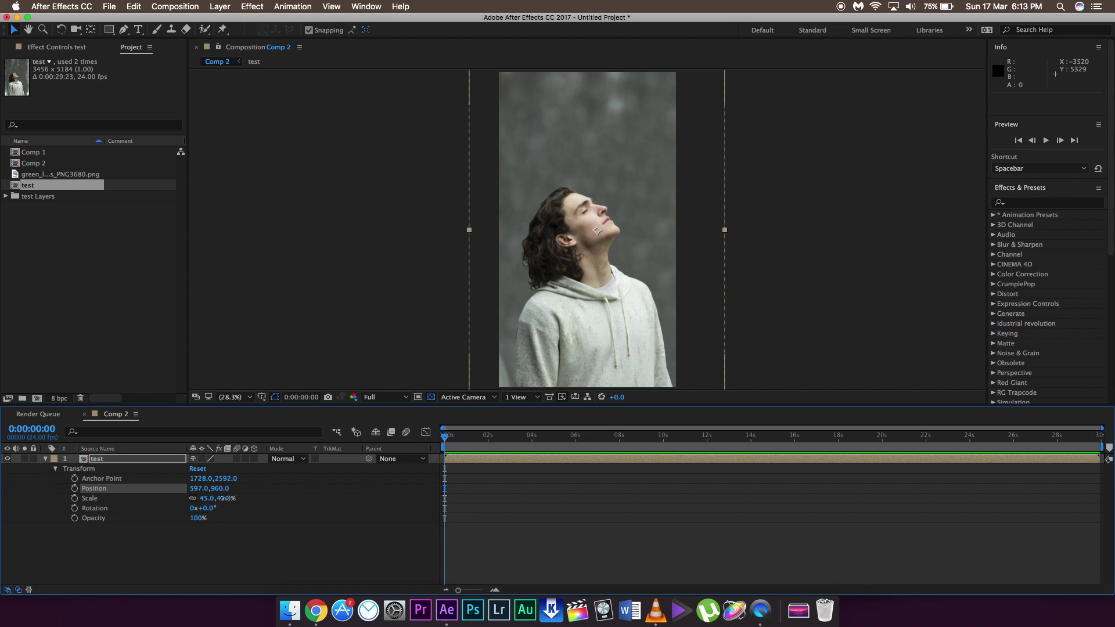
left_click_drag(222, 498, 178, 492)
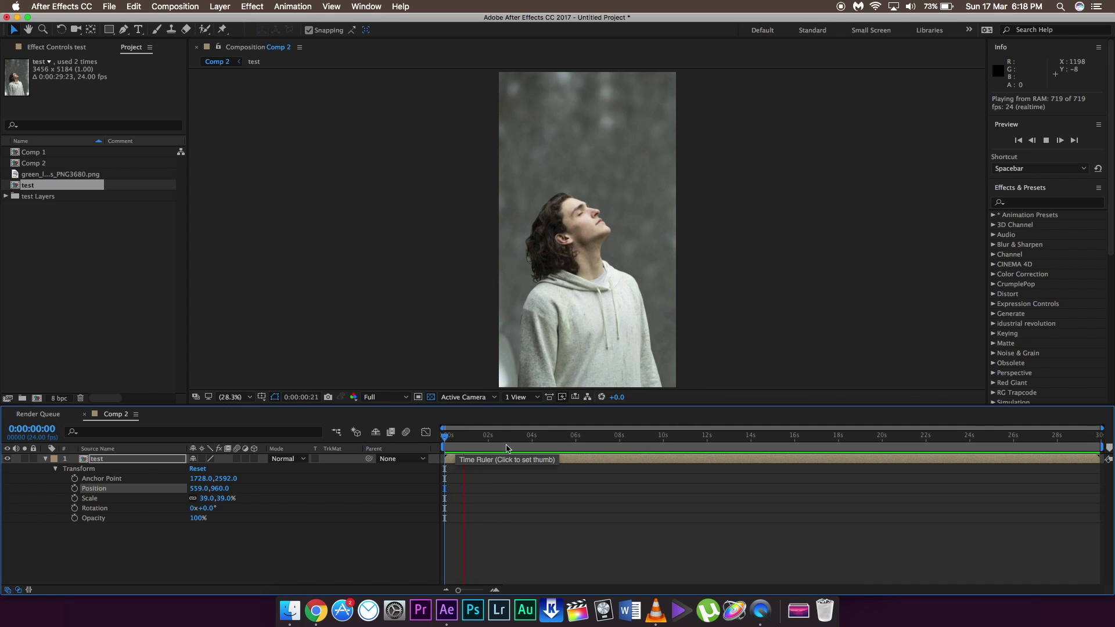
left_click(500, 435)
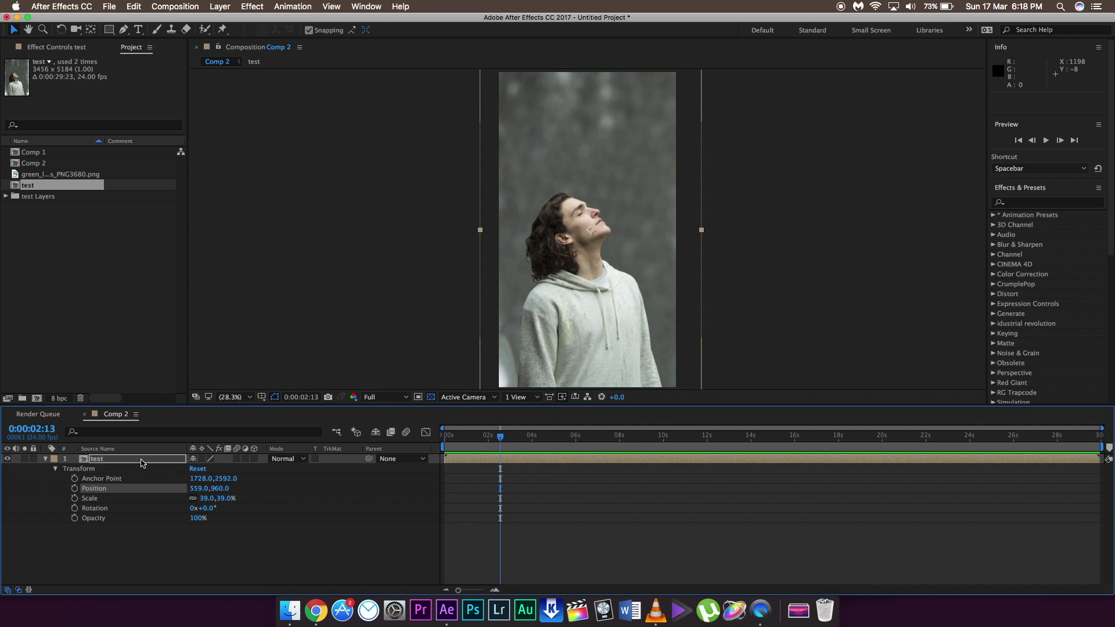
left_click_drag(222, 498, 222, 498)
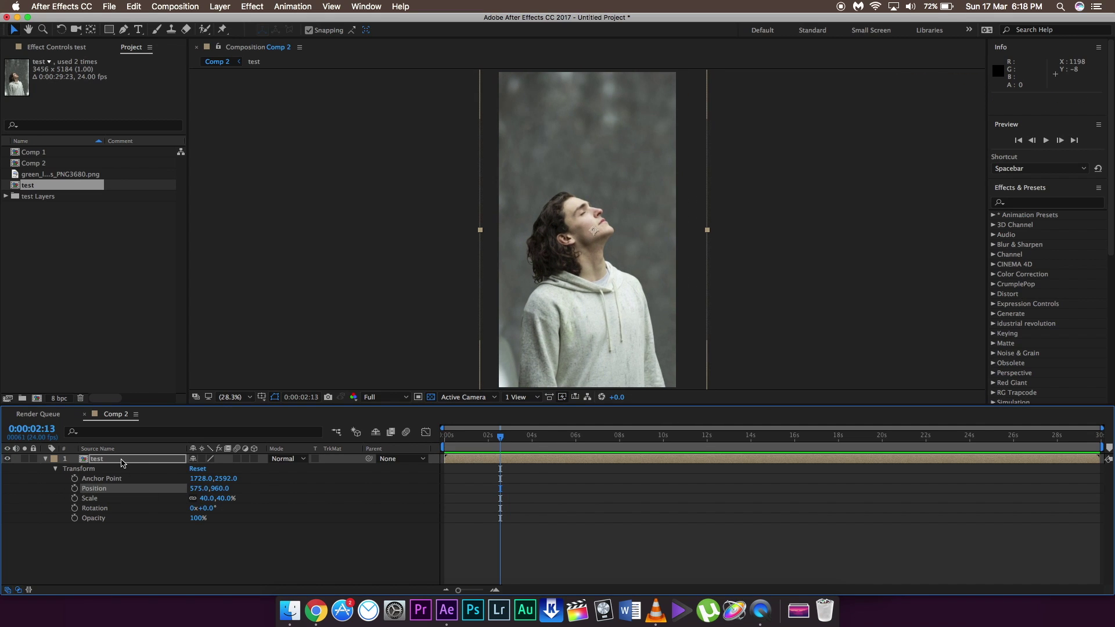
Step: Inside the test precomp, scrub Layer 1's Position Y to 3594 and enable its 3D switch
double_click(121, 460)
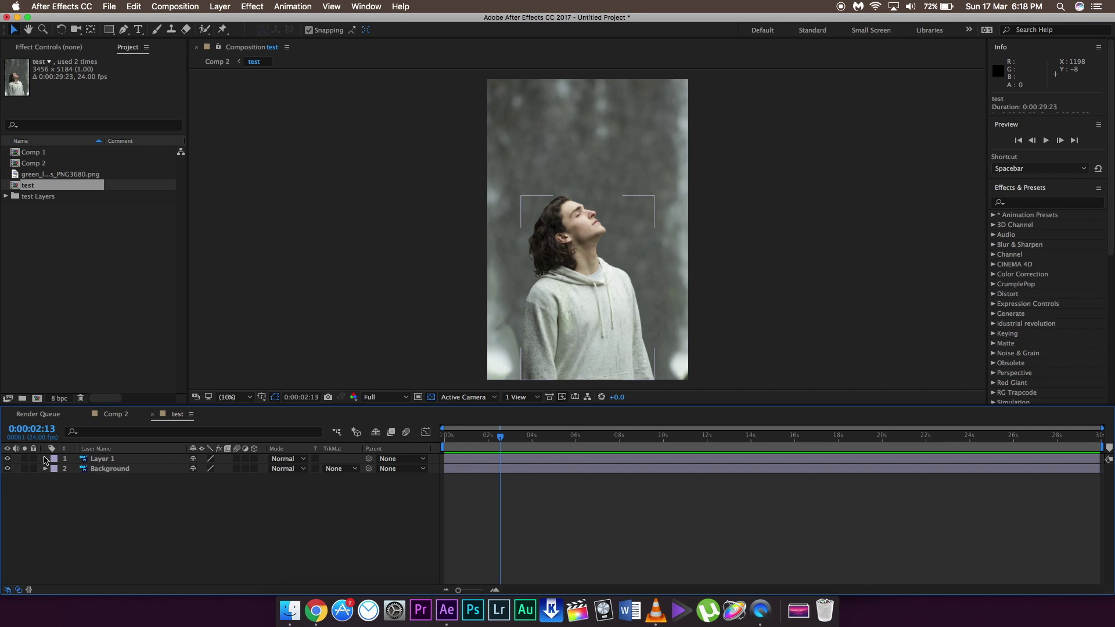
left_click(46, 460)
left_click(56, 468)
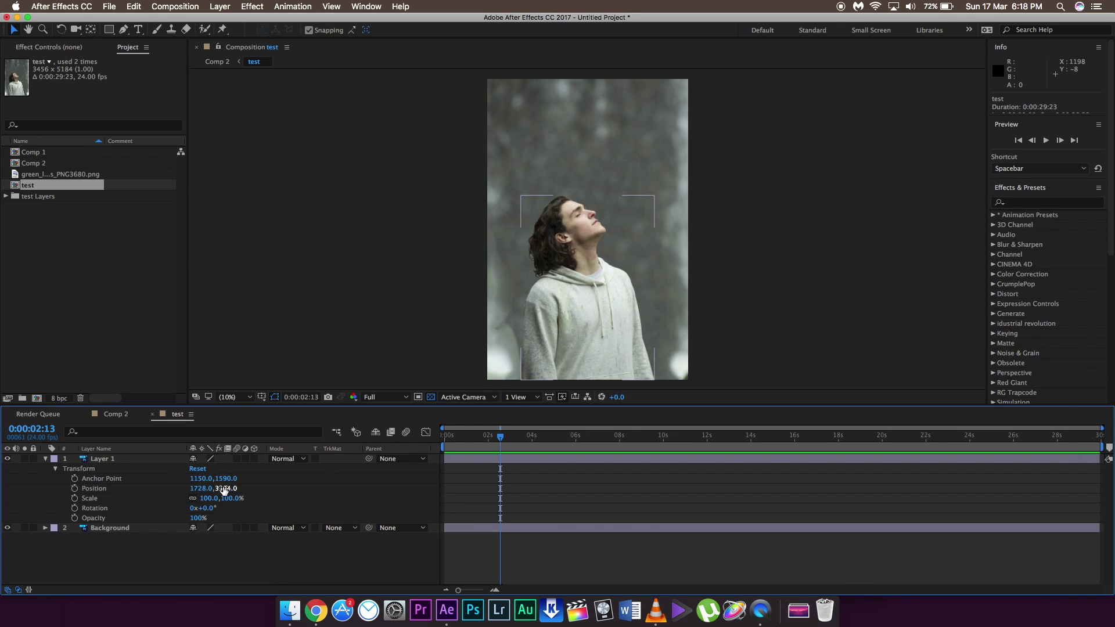
left_click(246, 489)
left_click_drag(249, 490, 268, 491)
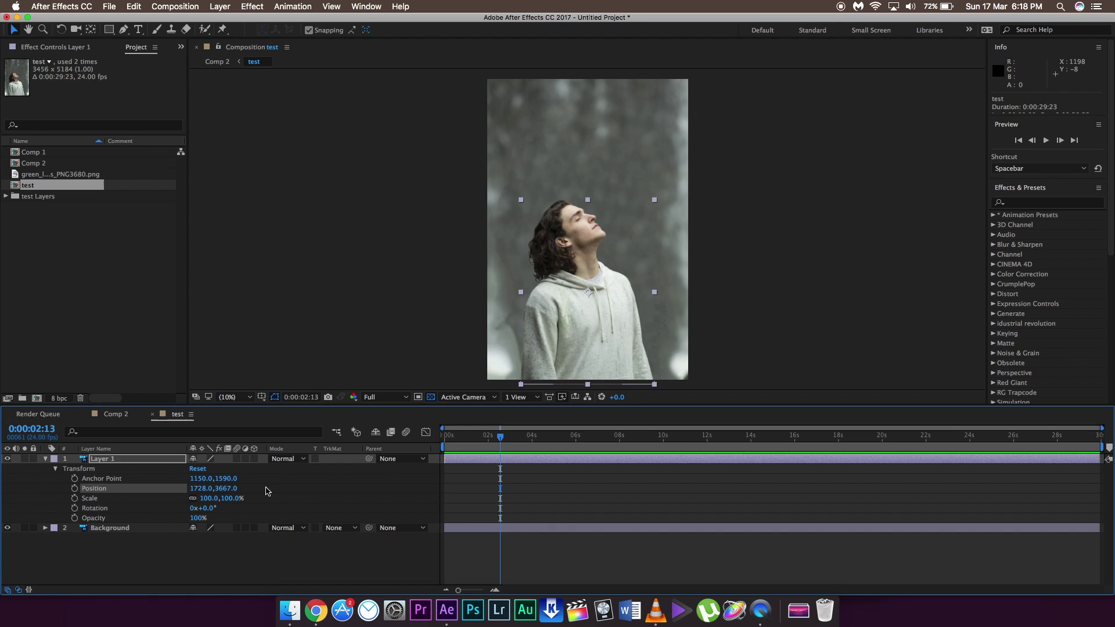
left_click_drag(267, 491, 245, 500)
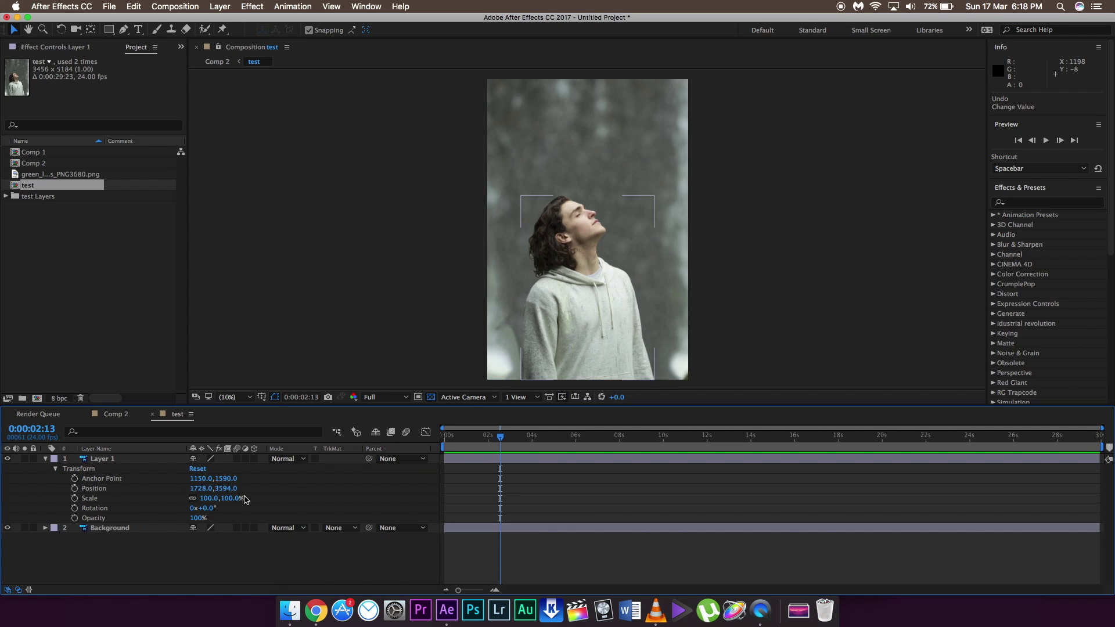
left_click(253, 459)
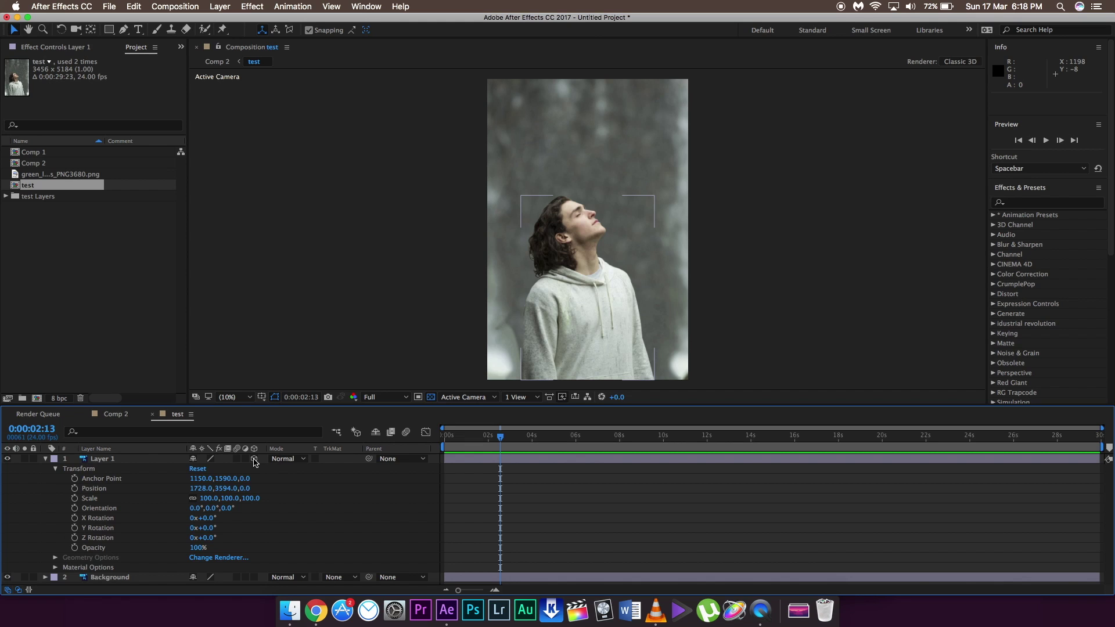
Step: Toggle the Background layer's 3D switch and split the viewer into two views
left_click(254, 578)
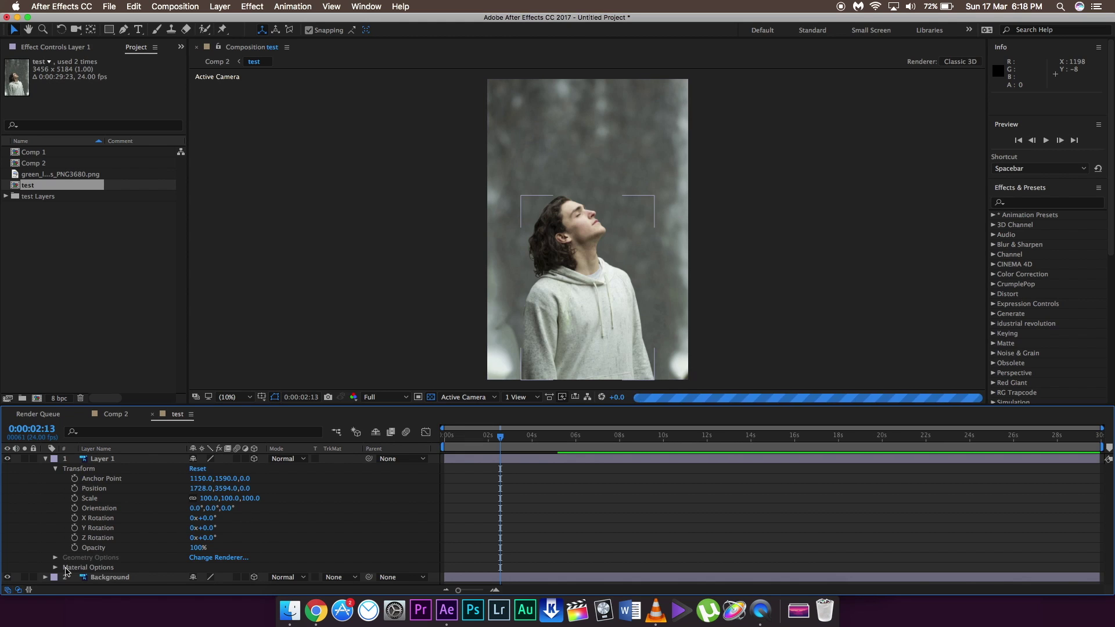
left_click(45, 459)
left_click(45, 468)
left_click(46, 468)
left_click(458, 445)
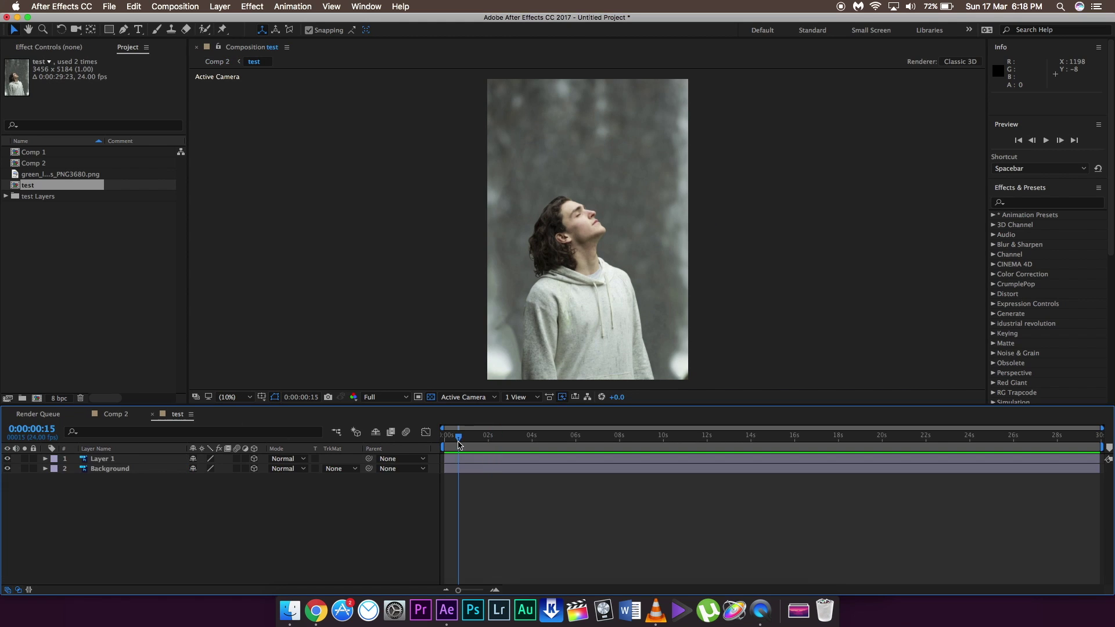
left_click(463, 398)
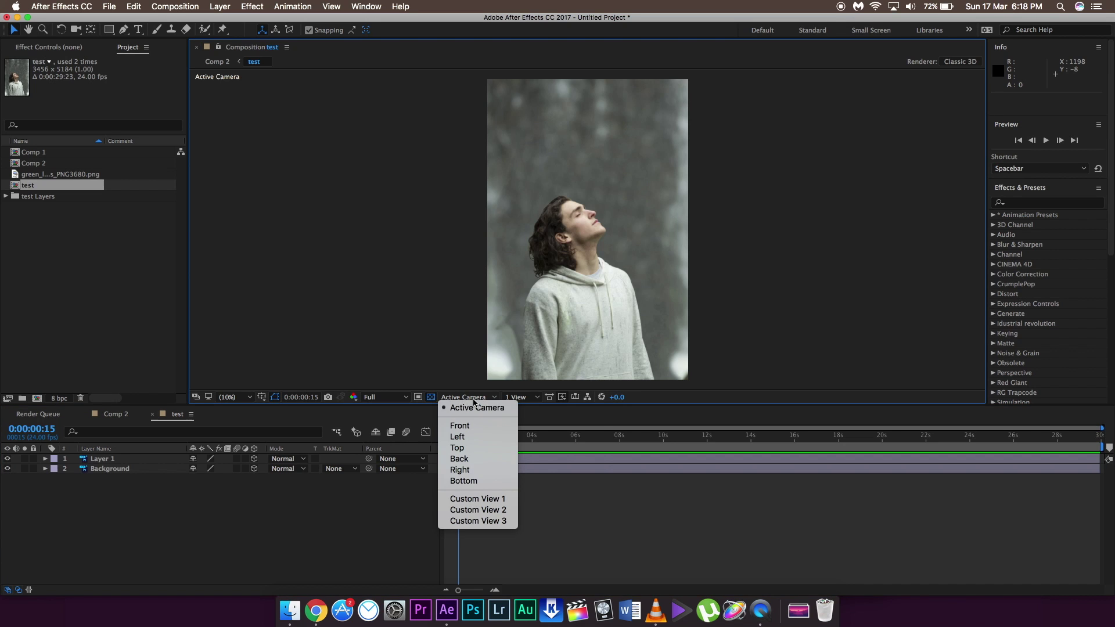
left_click(519, 398)
left_click(518, 398)
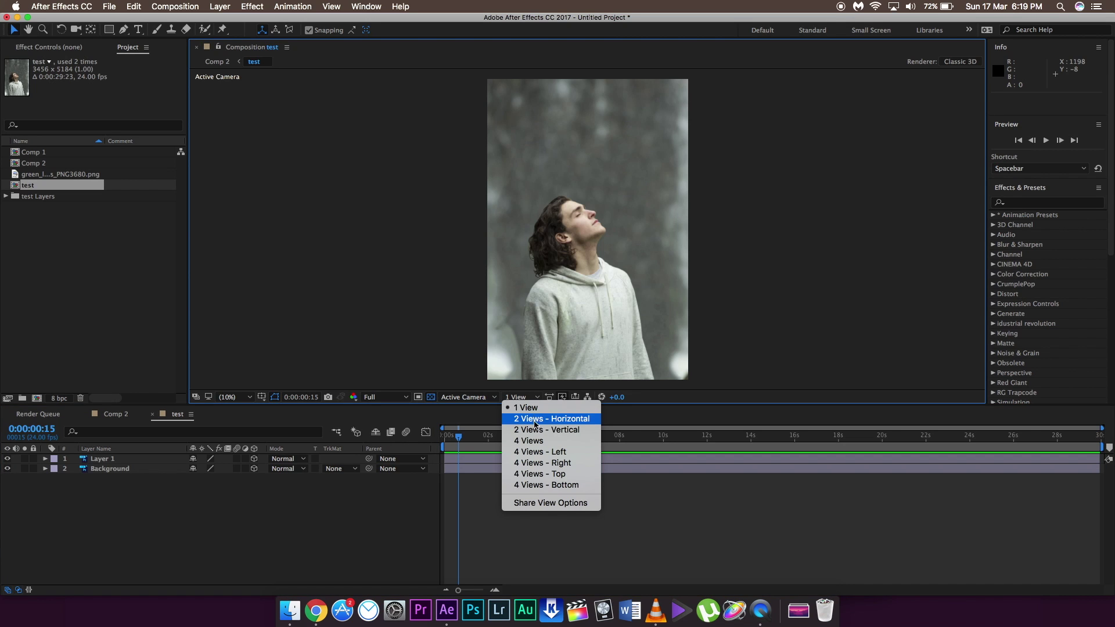
left_click(535, 425)
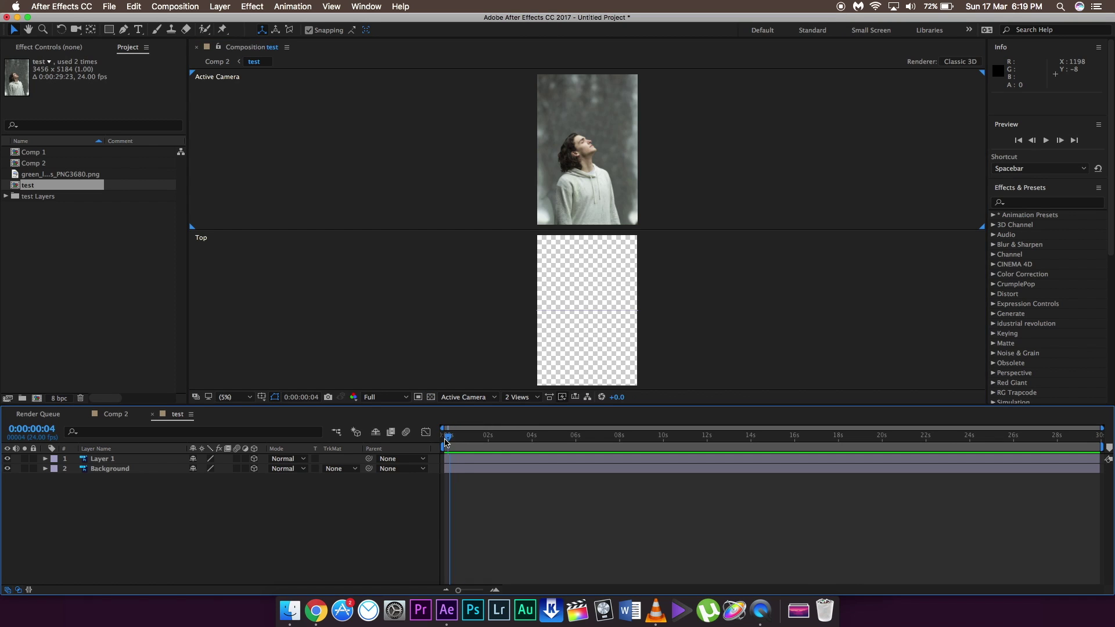
Step: Choose the side-by-side 2 Views - Horizontal viewer layout
left_click(468, 397)
left_click(529, 398)
left_click(529, 398)
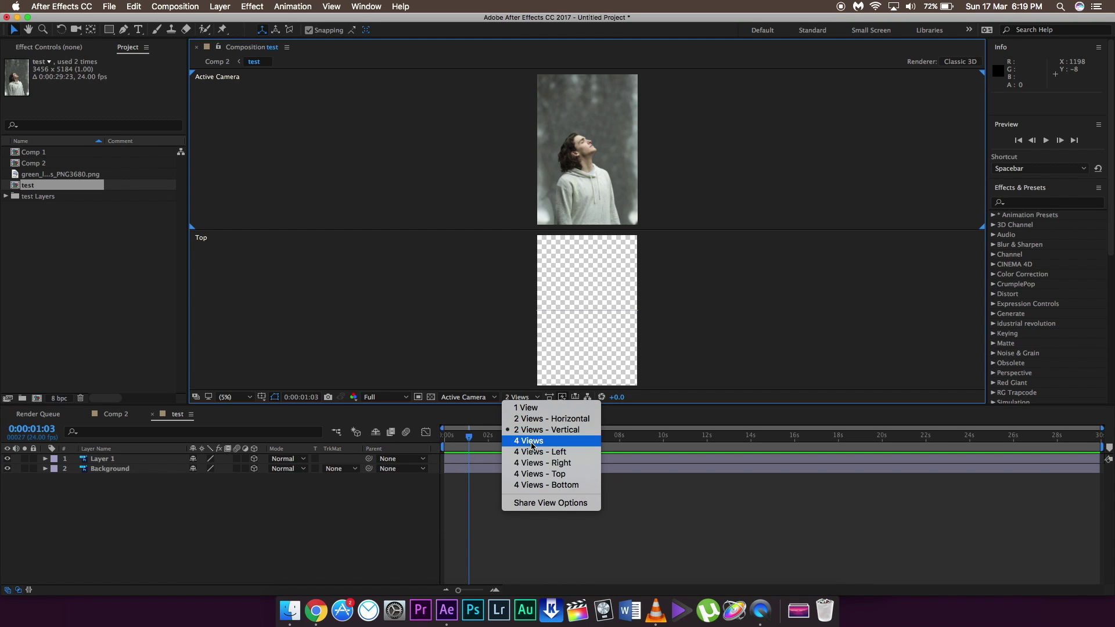
left_click(536, 419)
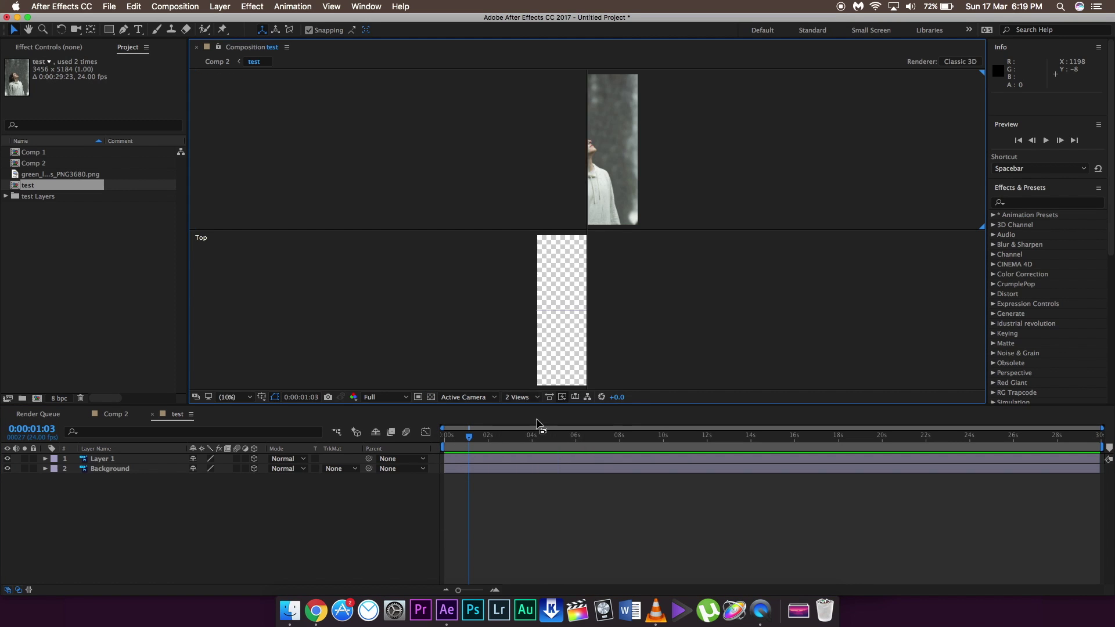
left_click(525, 397)
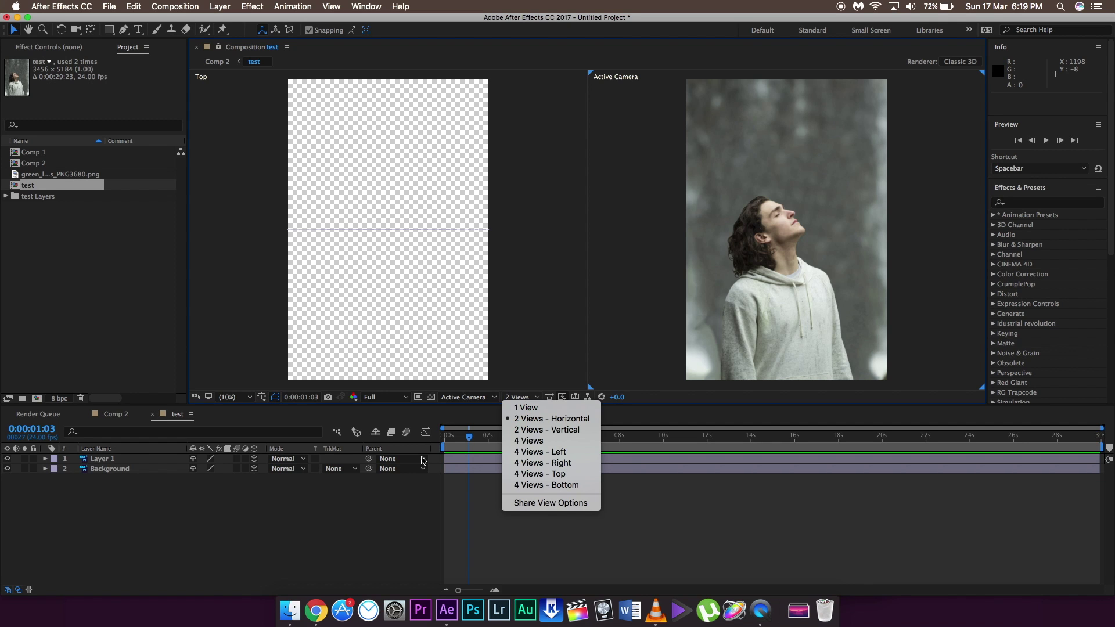
left_click(53, 467)
Step: Reveal Layer 1's transform properties and review the camera view list without changing it
left_click(45, 459)
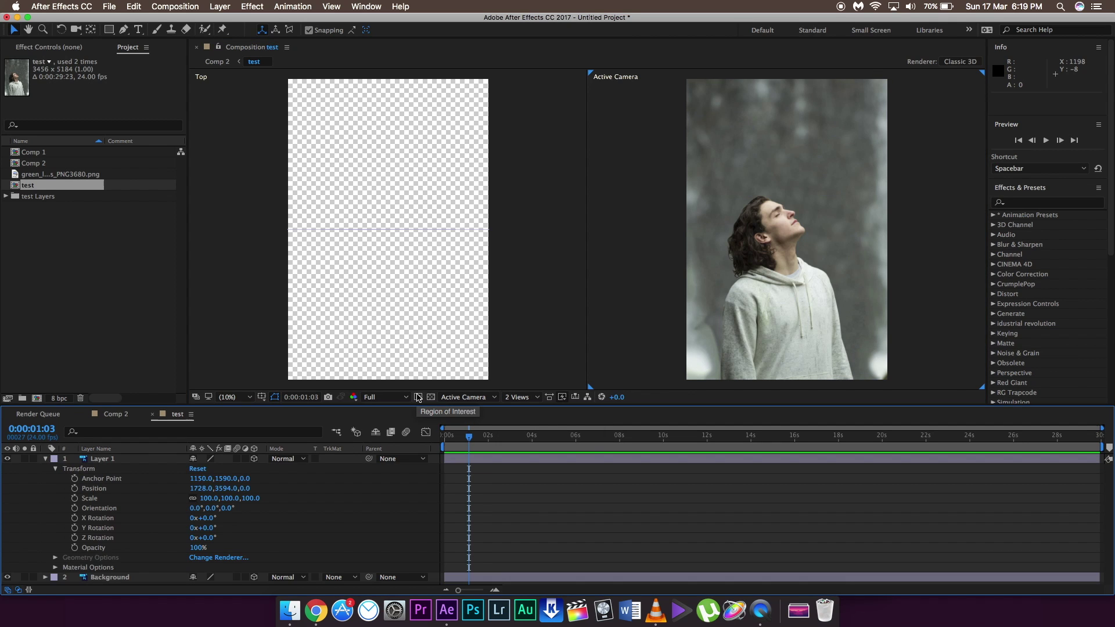
left_click(431, 397)
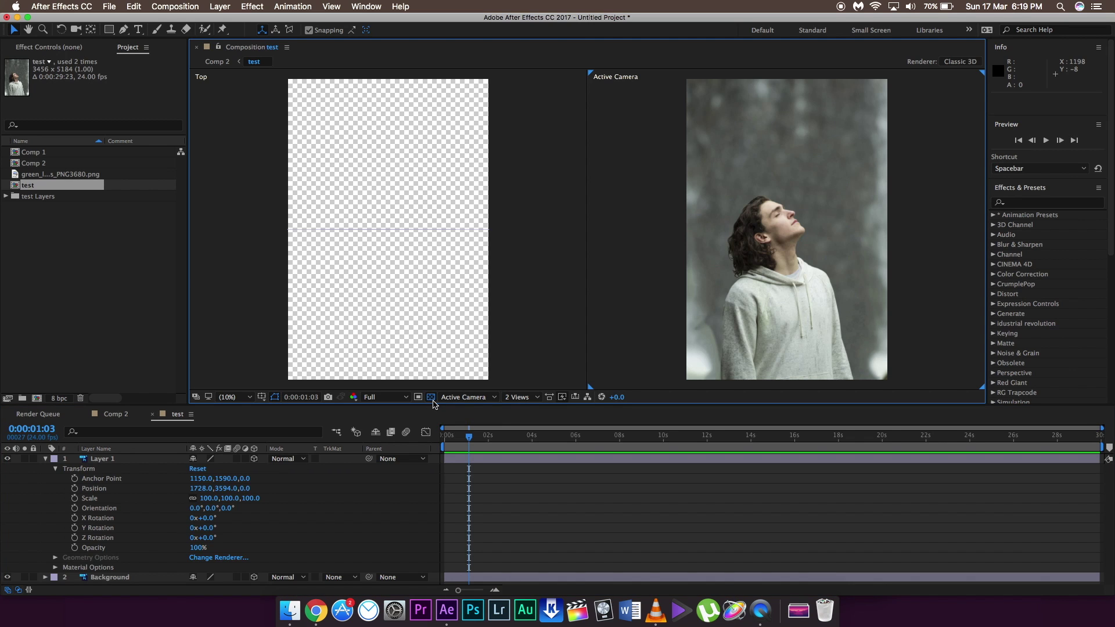
left_click(439, 400)
left_click(465, 404)
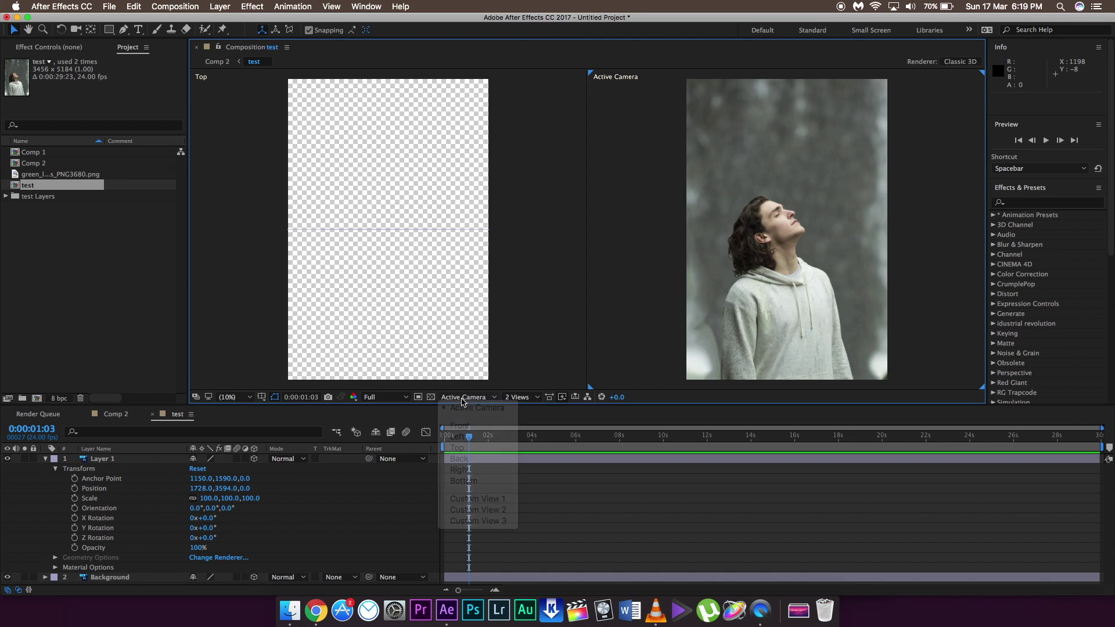
left_click(48, 463)
Step: Add a new camera layer, Camera 1, accepting the default camera settings
right_click(162, 462)
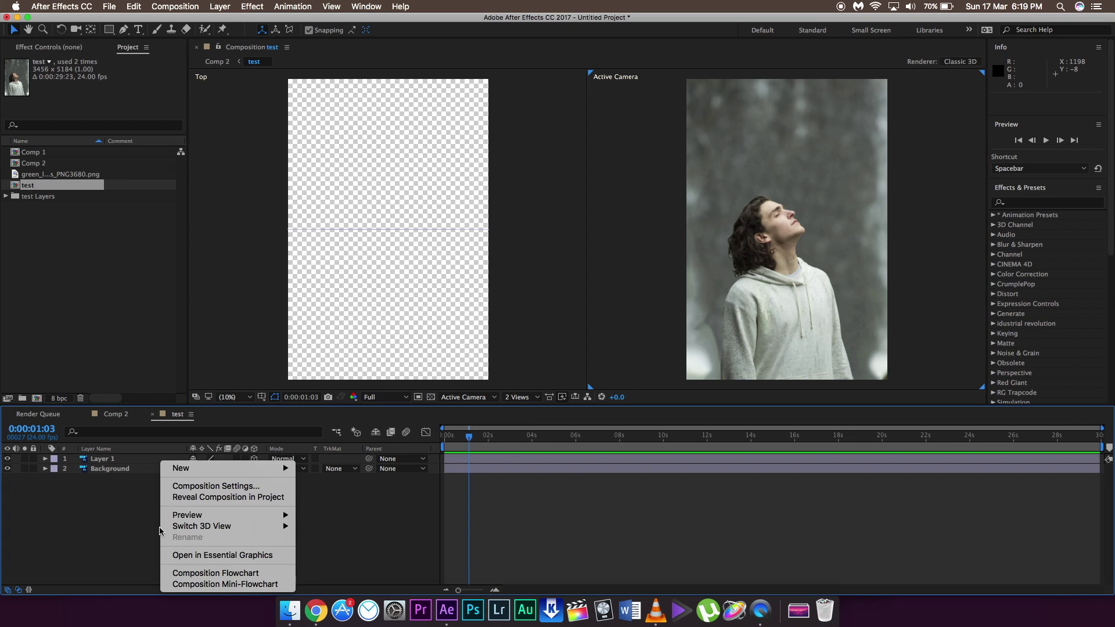
mouse_move(213, 468)
left_click(348, 521)
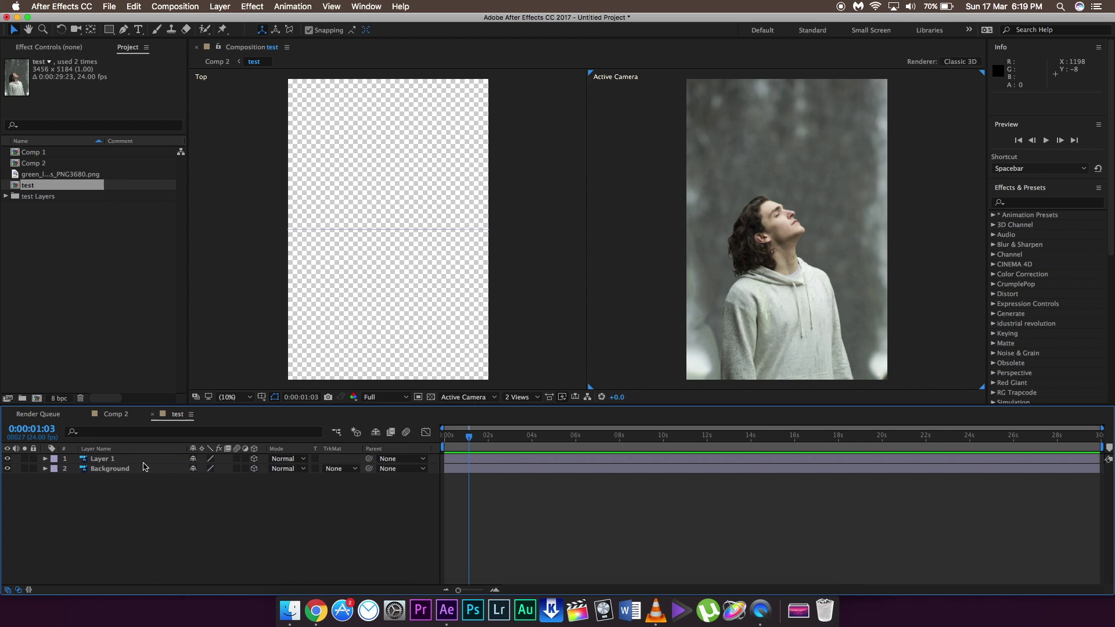
left_click(734, 411)
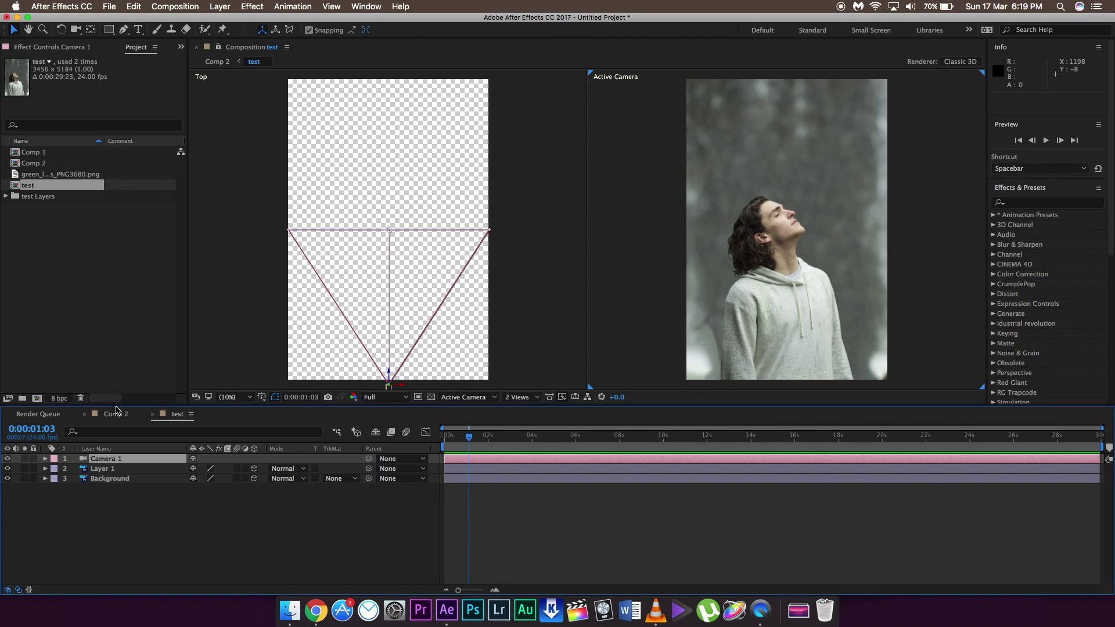
Step: Test moving Layer 1 in depth, then undo so it stays at 1728,3594,0
left_click(45, 469)
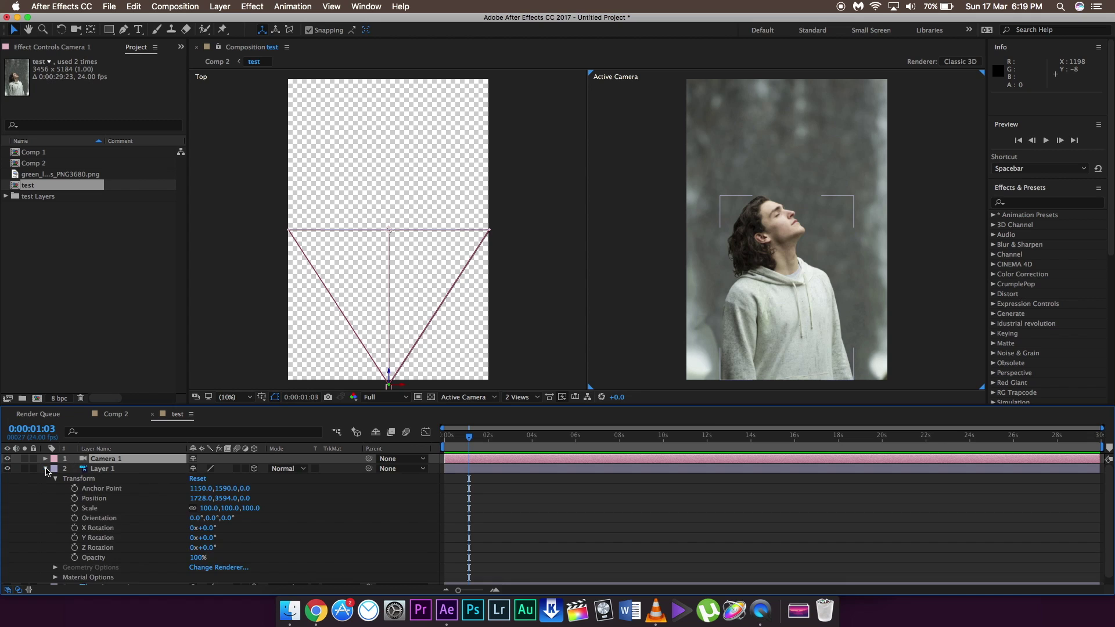
left_click(45, 468)
left_click(45, 469)
left_click_drag(245, 499, 431, 481)
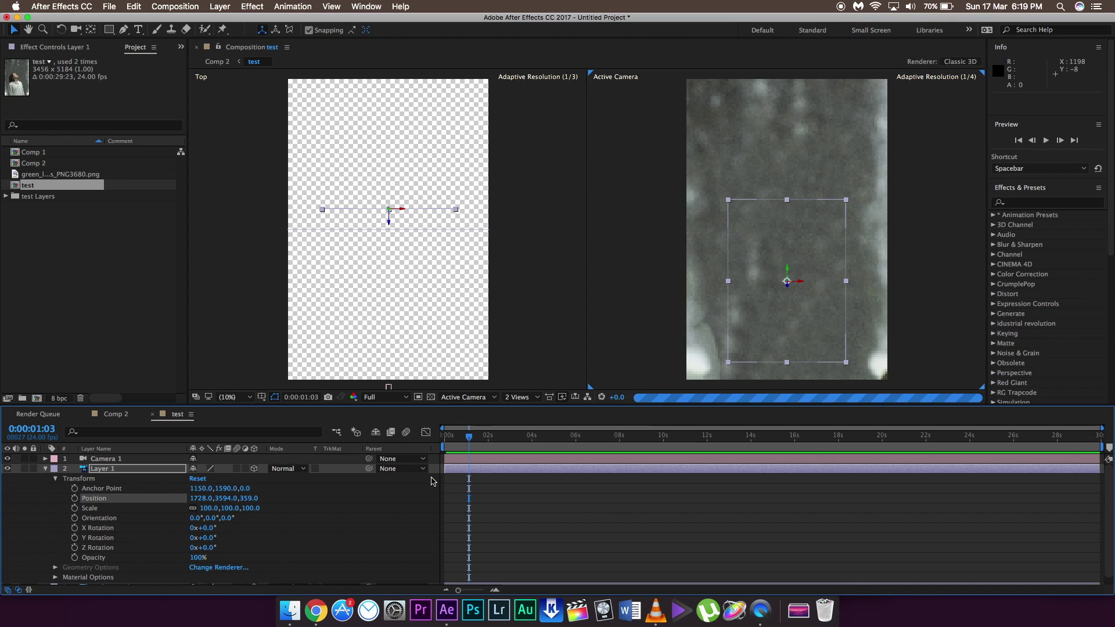
key("super+z")
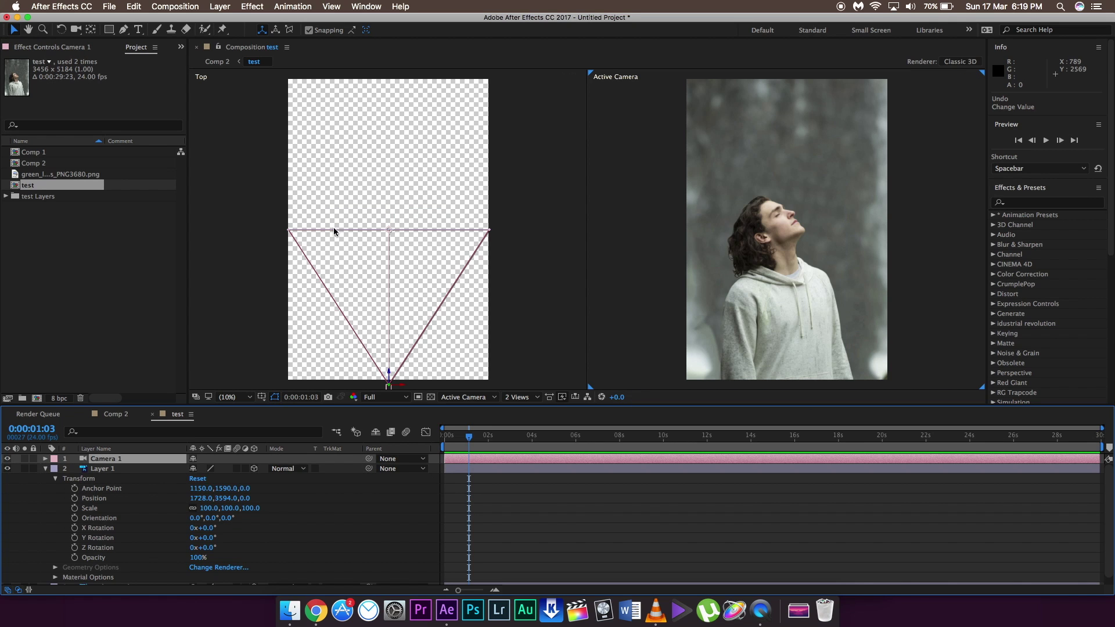
Step: Push the Background to Position Z 1095 and scale it to 171%
left_click(45, 469)
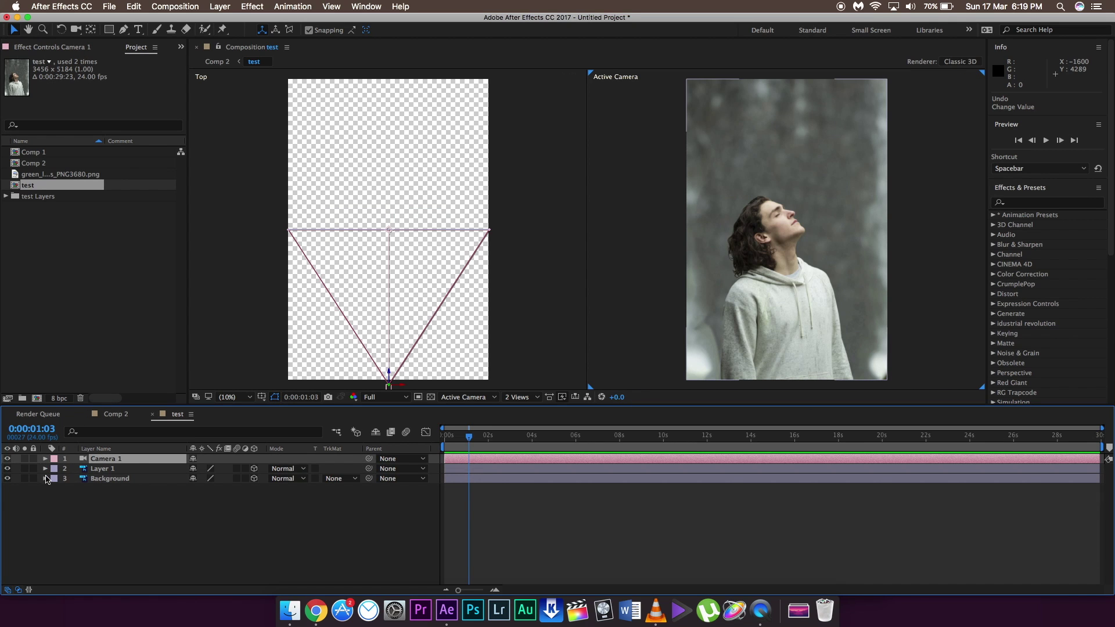
left_click(45, 478)
left_click(55, 489)
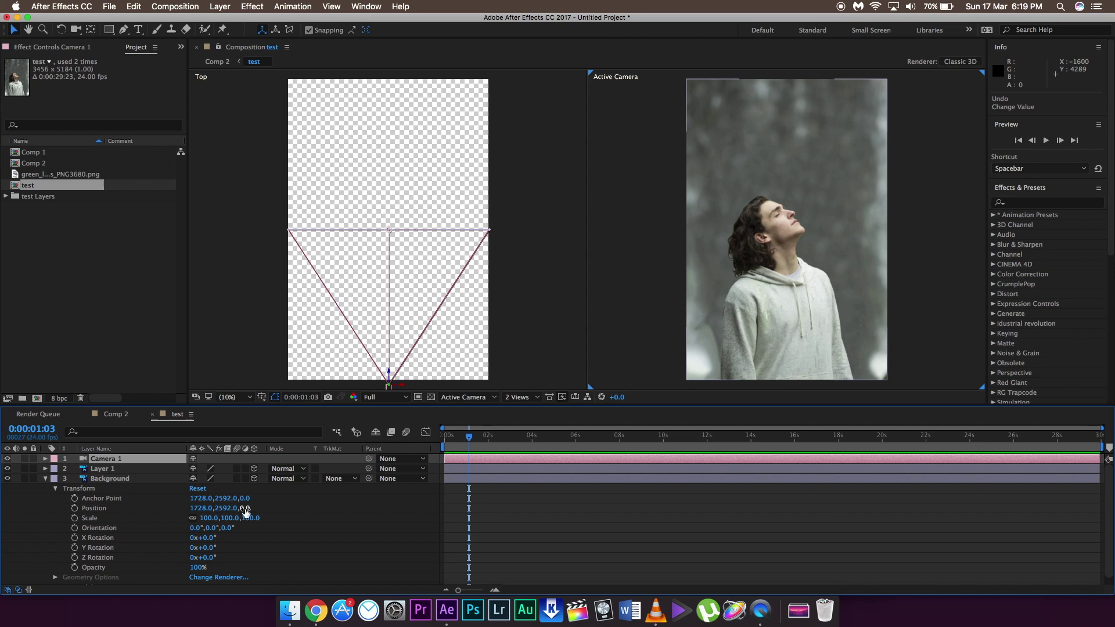
left_click_drag(245, 510, 549, 486)
left_click_drag(671, 478, 697, 477)
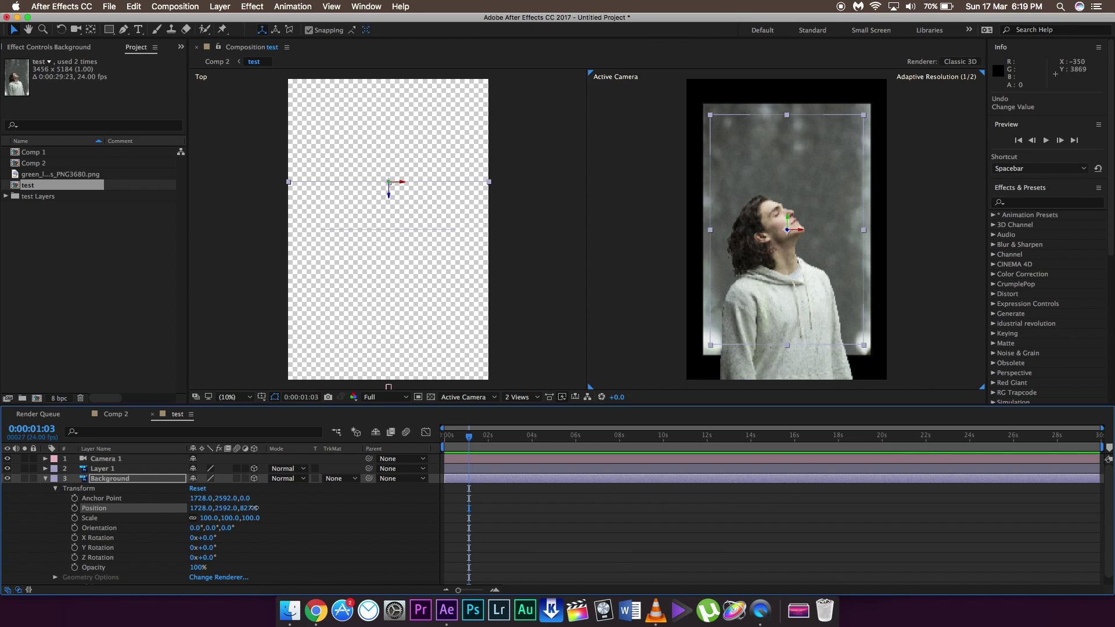
left_click_drag(385, 489, 348, 500)
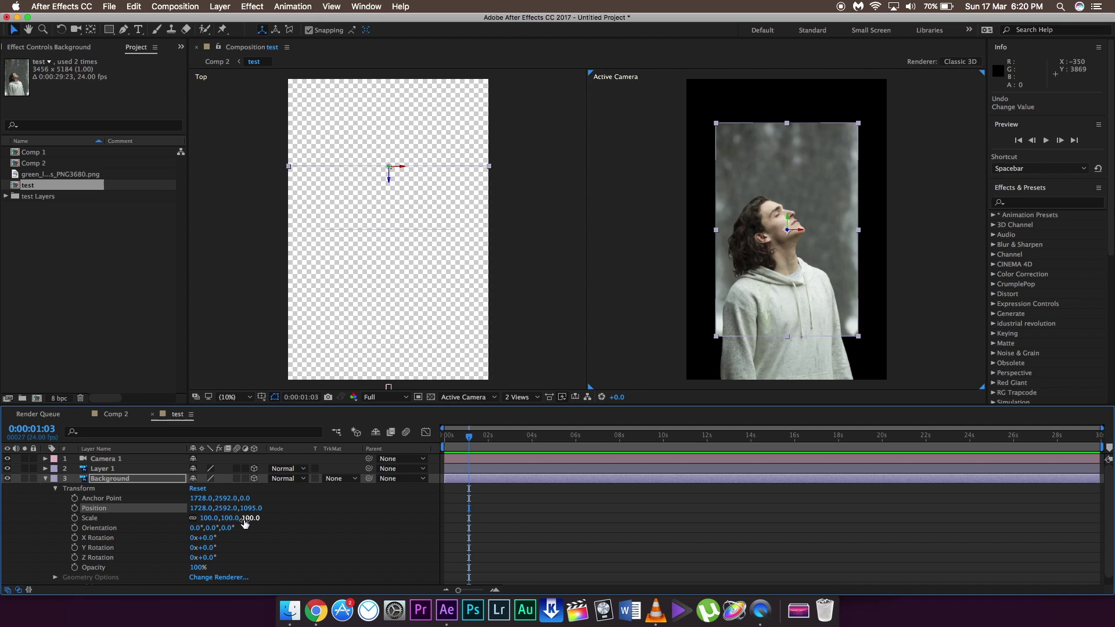
left_click_drag(249, 518, 286, 520)
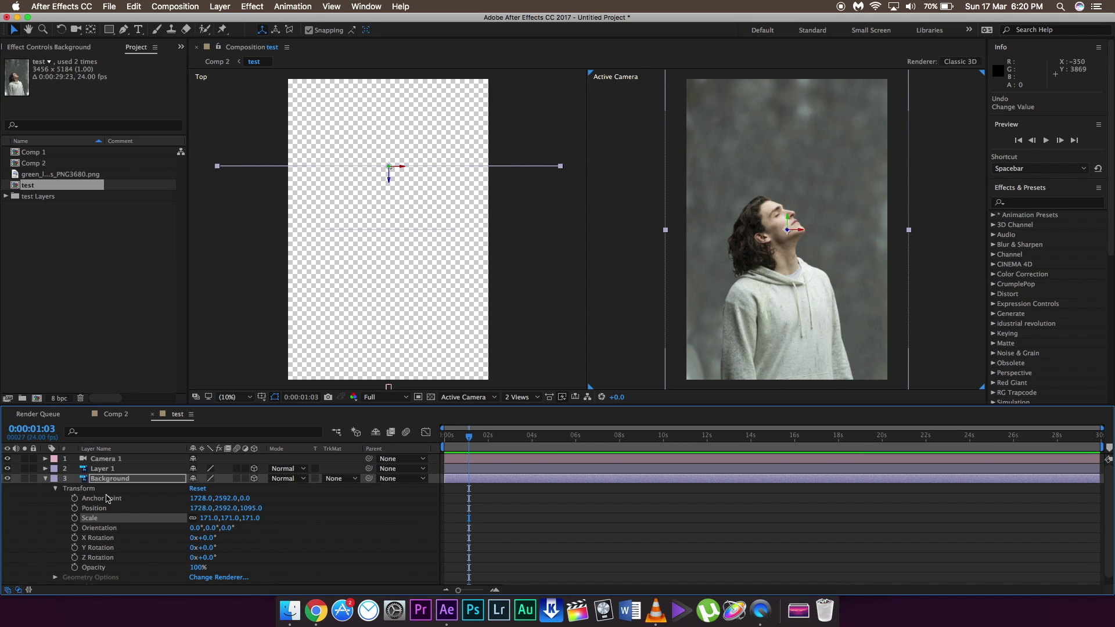
Step: Bring Layer 1 forward to Z -527 and drag the green_leaves PNG into the timeline
left_click(44, 479)
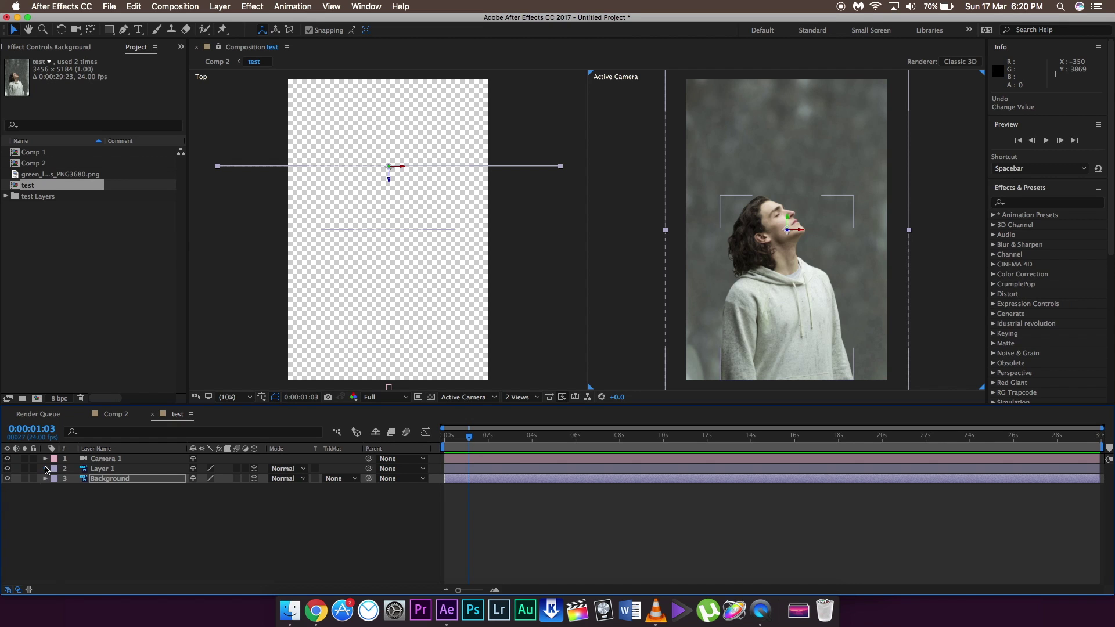
left_click(45, 469)
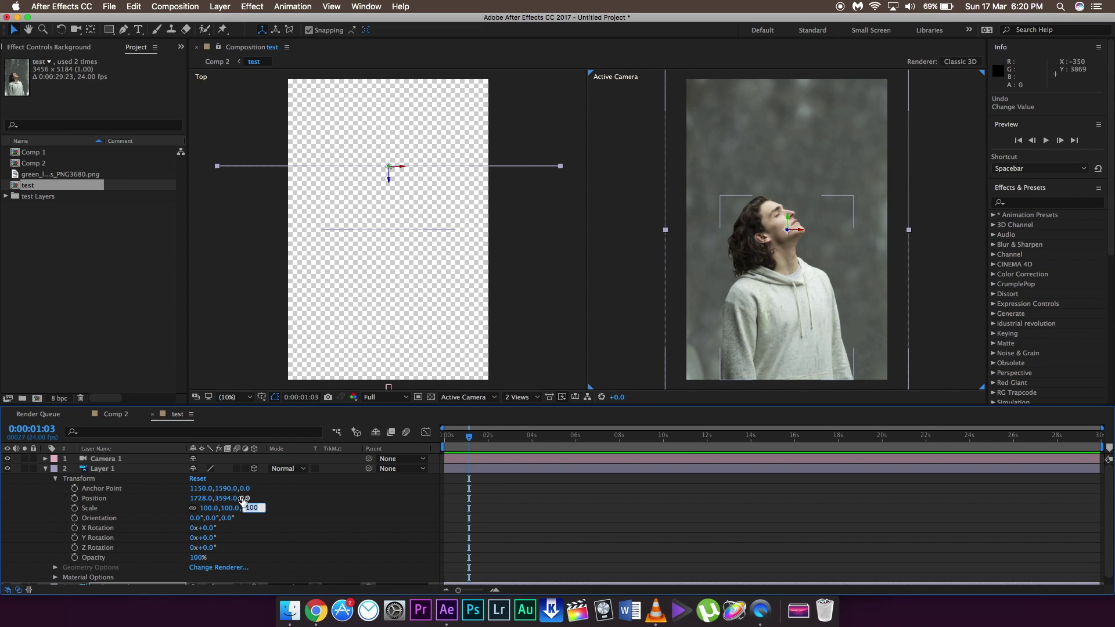
left_click_drag(243, 500, 49, 470)
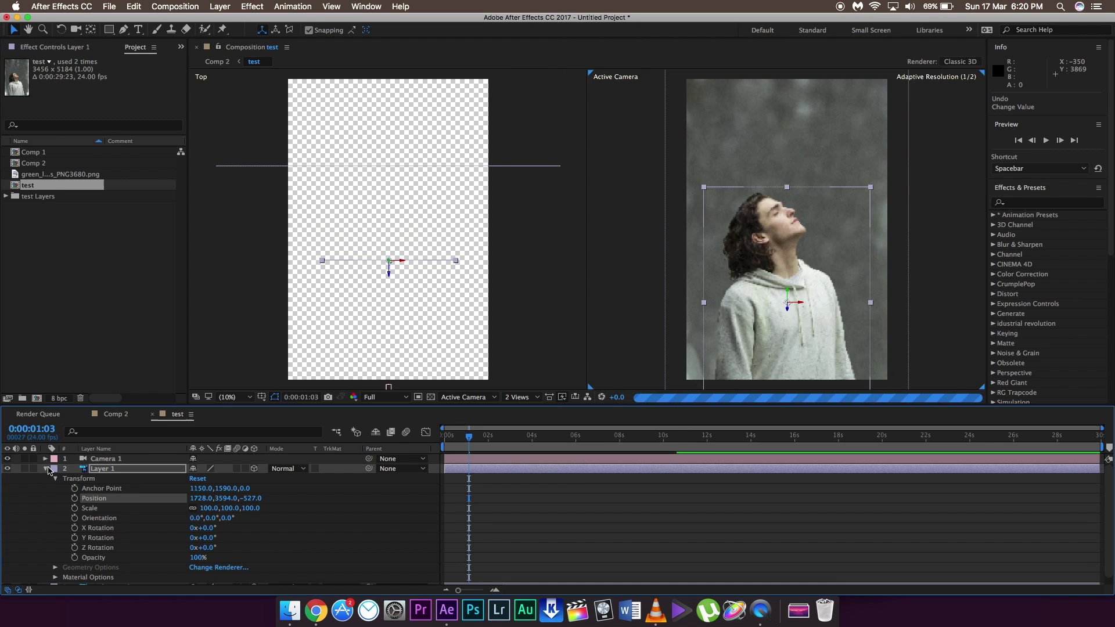
left_click(45, 468)
left_click_drag(61, 174, 119, 465)
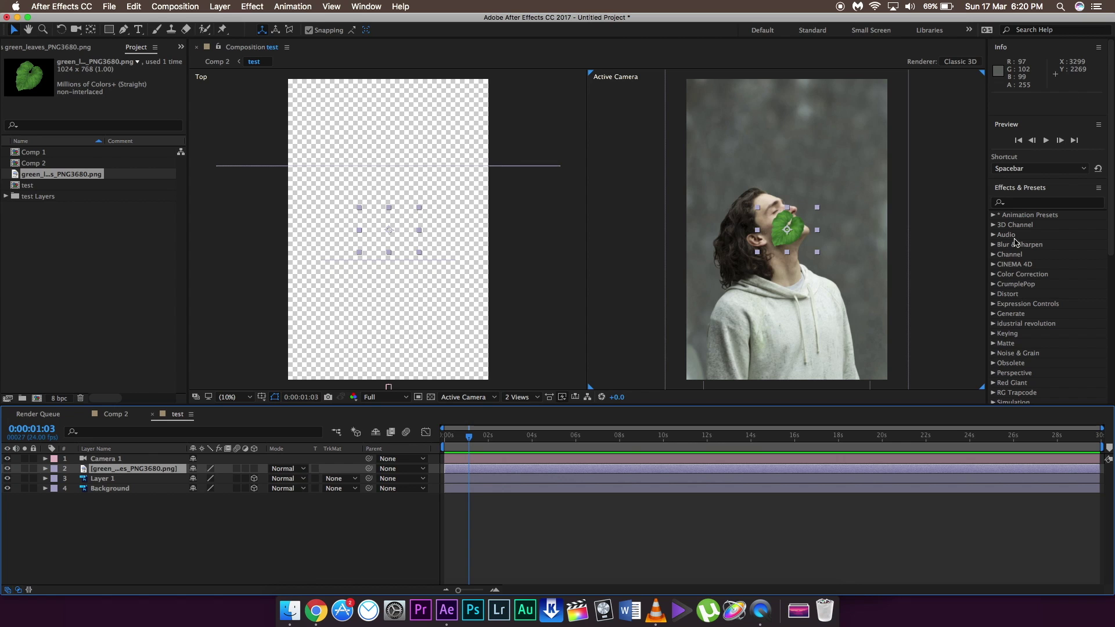
Step: Apply Gaussian Blur to the leaves layer and set preview resolution to Quarter
left_click(1031, 203)
type("gau")
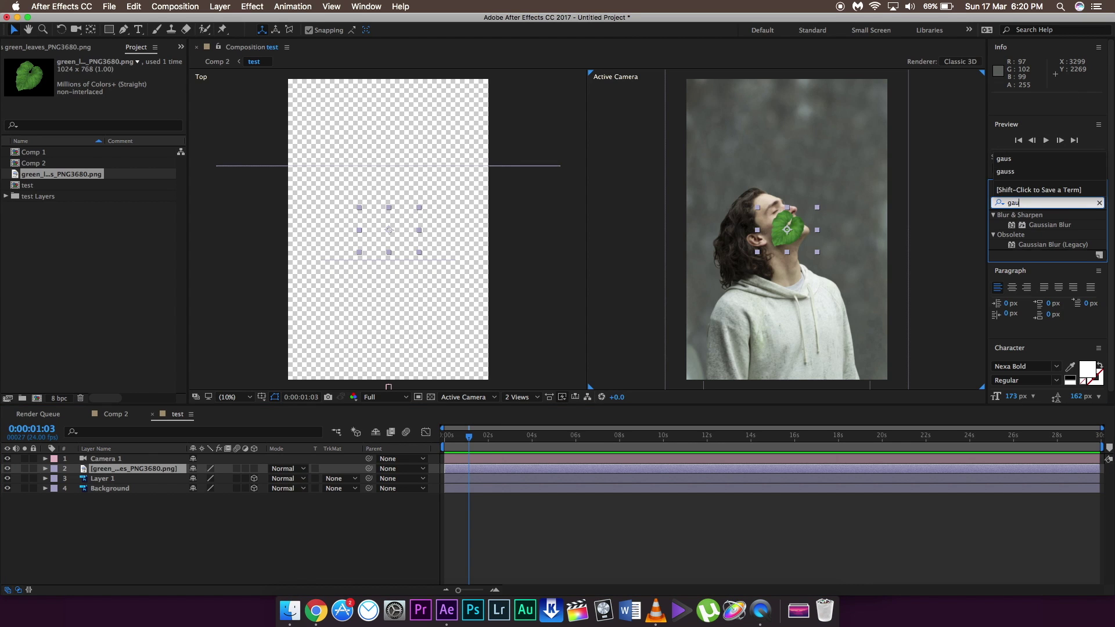
left_click_drag(1048, 227, 129, 471)
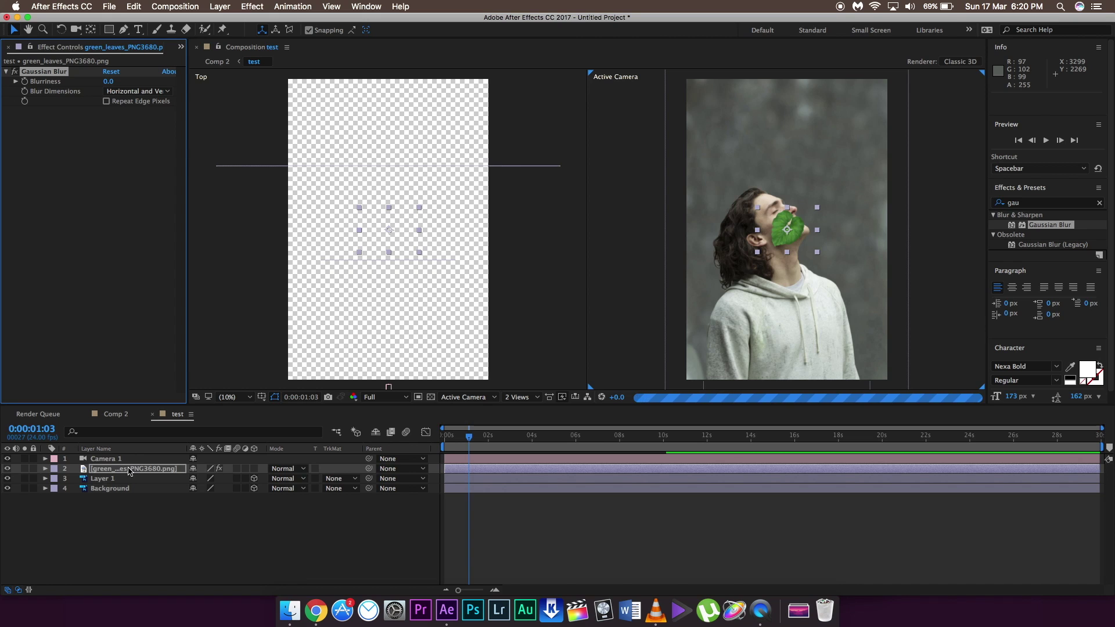
left_click_drag(113, 85, 346, 87)
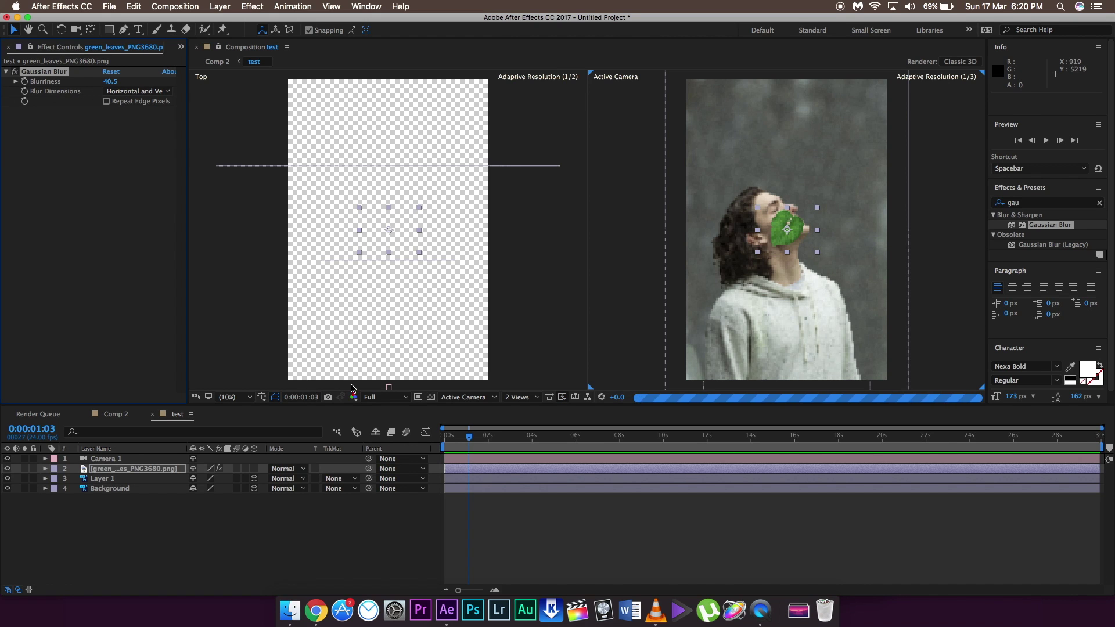
left_click(376, 397)
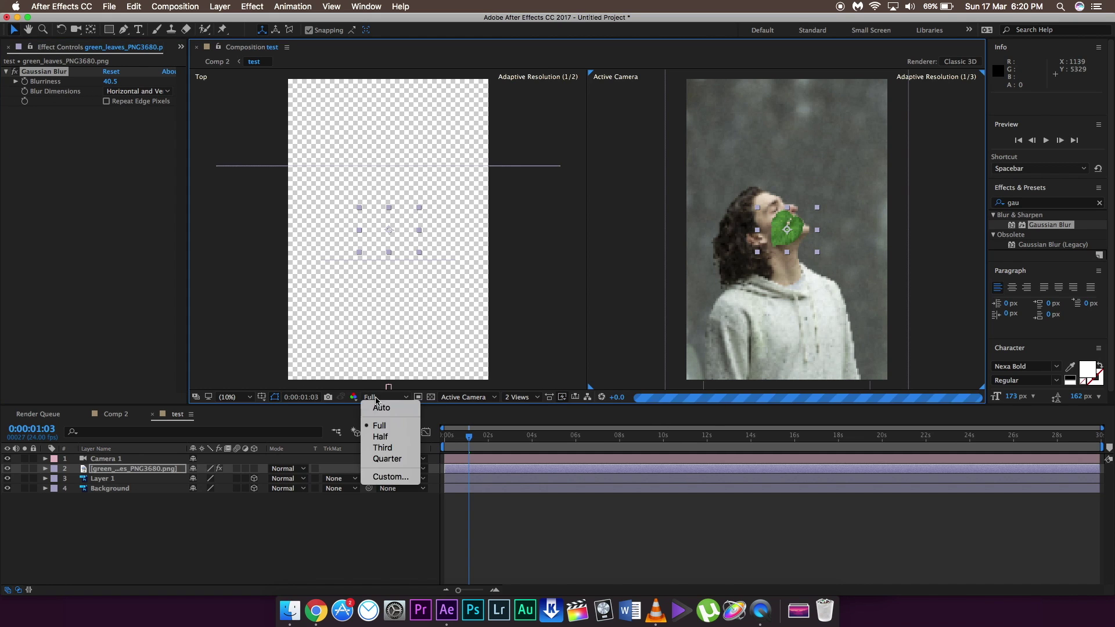
left_click(386, 460)
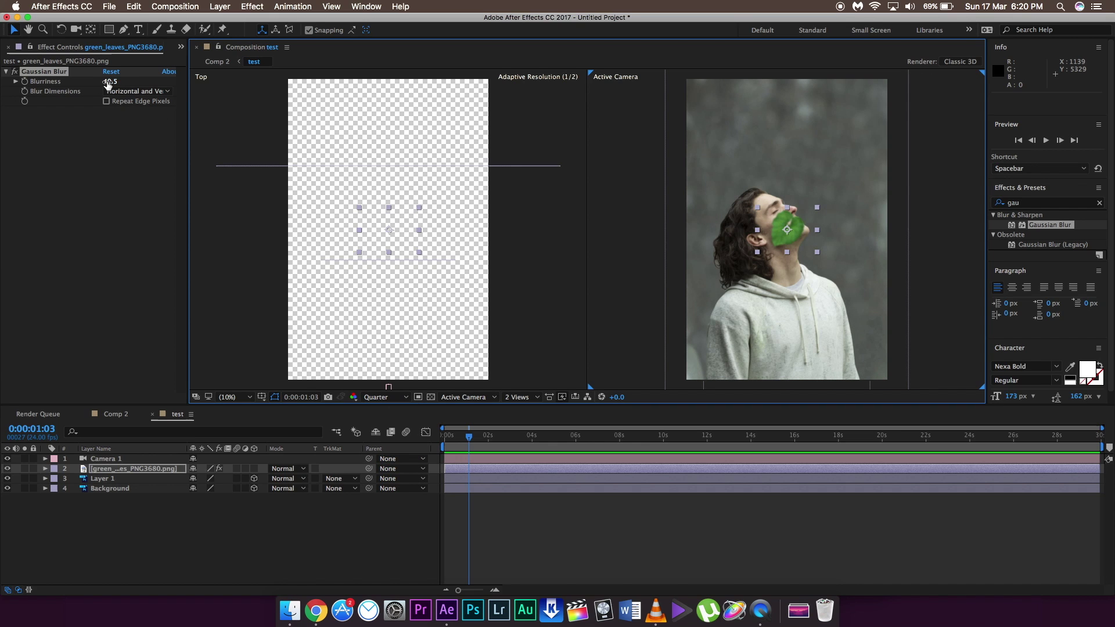
Step: Set the leaves' Blurriness to 300 and move them down to the man's shoulder
left_click_drag(107, 83, 290, 92)
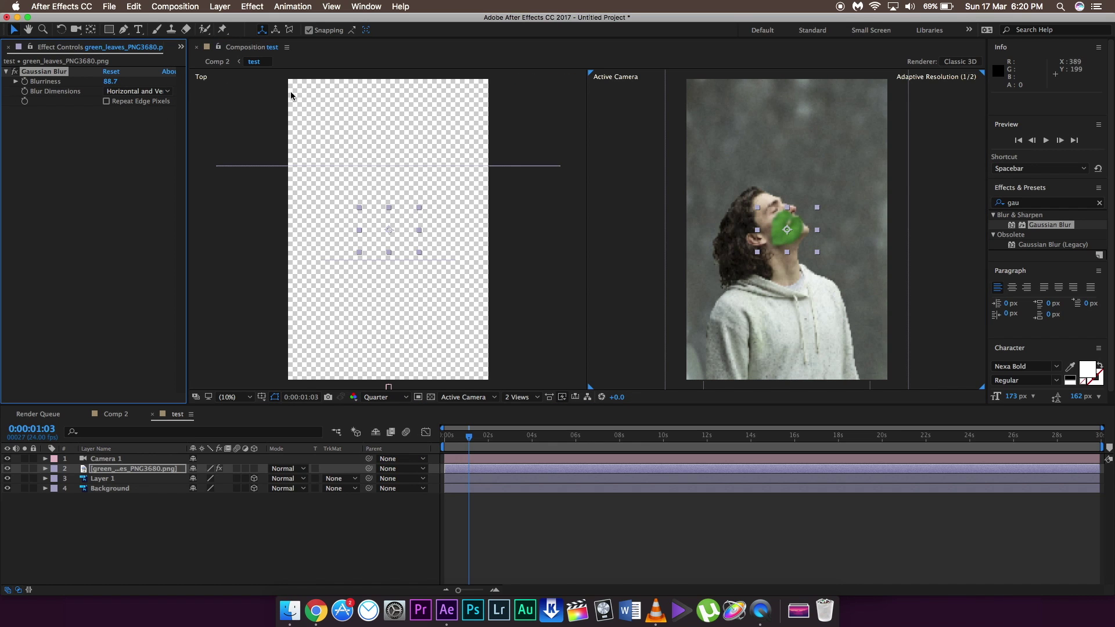
left_click(136, 92)
left_click(140, 102)
left_click(110, 81)
type("200")
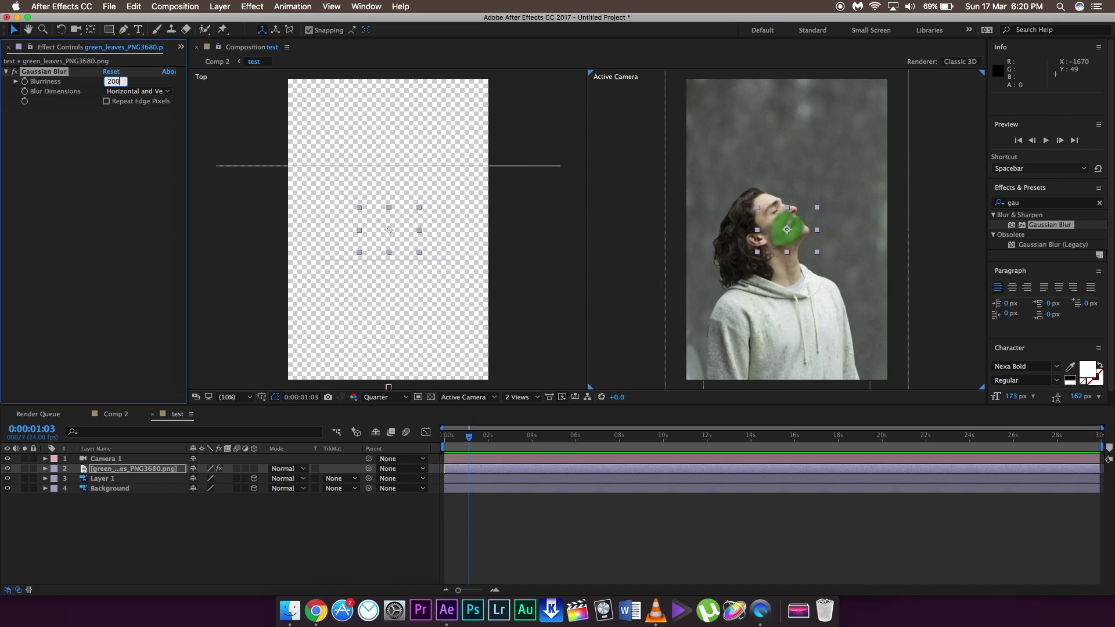
key("BackSpace")
key("BackSpace")
key("BackSpace")
type("300")
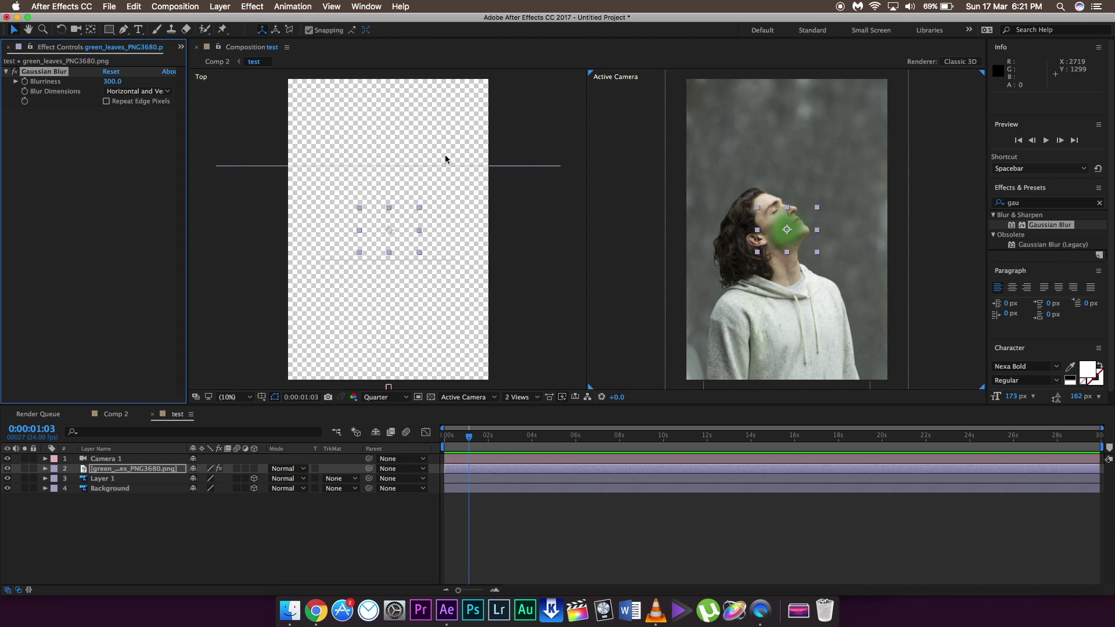
left_click_drag(777, 232, 715, 317)
Step: Make the green leaves layer 3D and set its Position Z to -1029
left_click(149, 472)
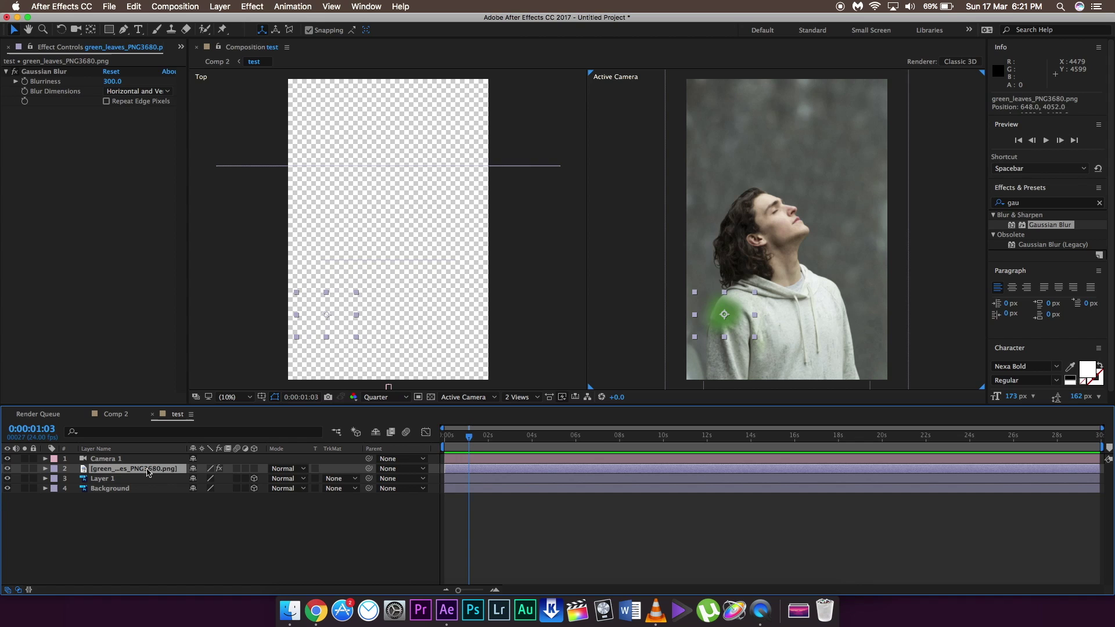
left_click(253, 469)
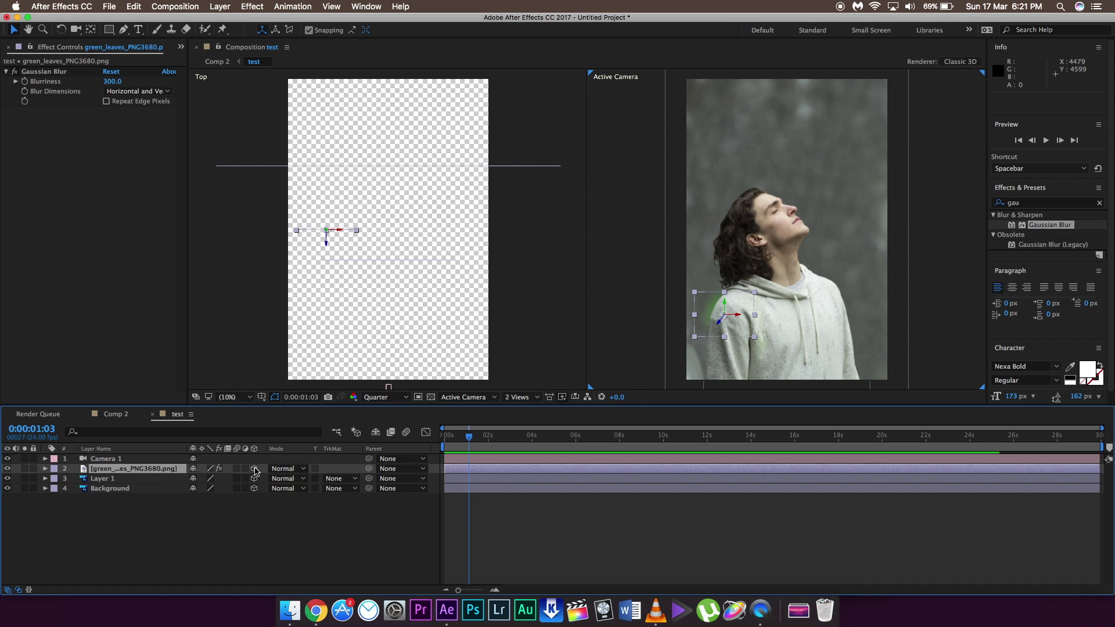
left_click(45, 468)
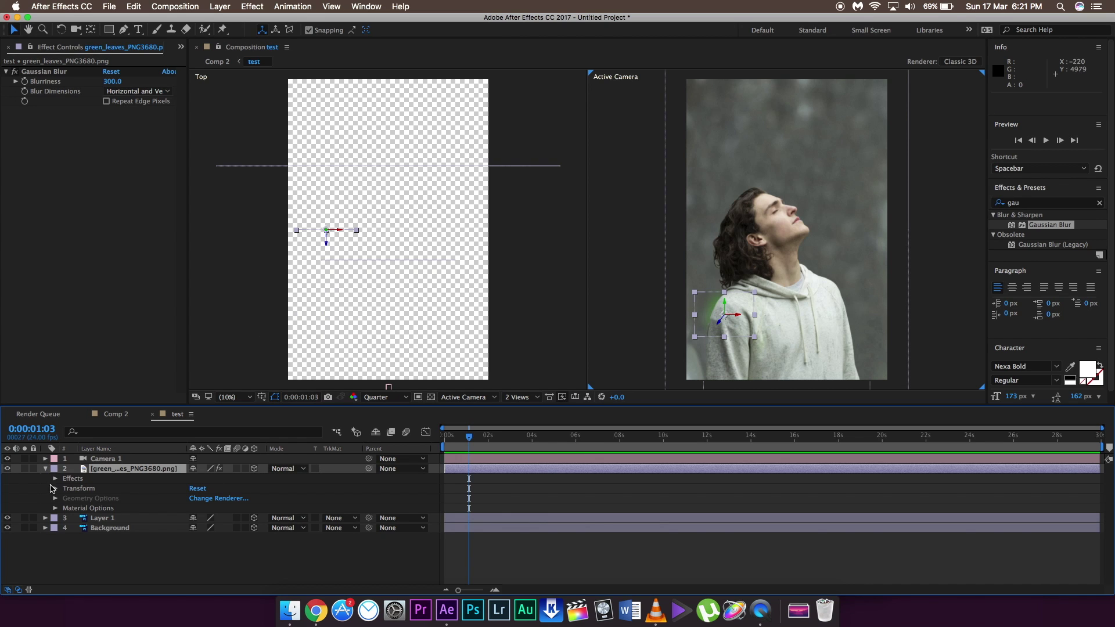
left_click(55, 479)
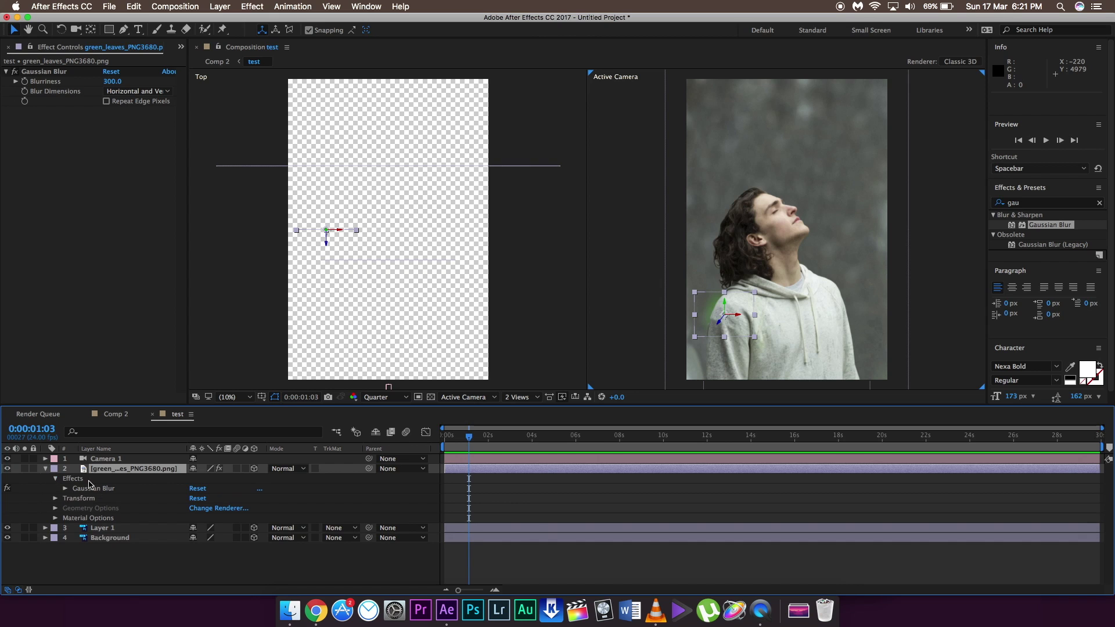
left_click(56, 479)
left_click(55, 489)
left_click_drag(241, 508, 23, 509)
left_click_drag(247, 508, 109, 538)
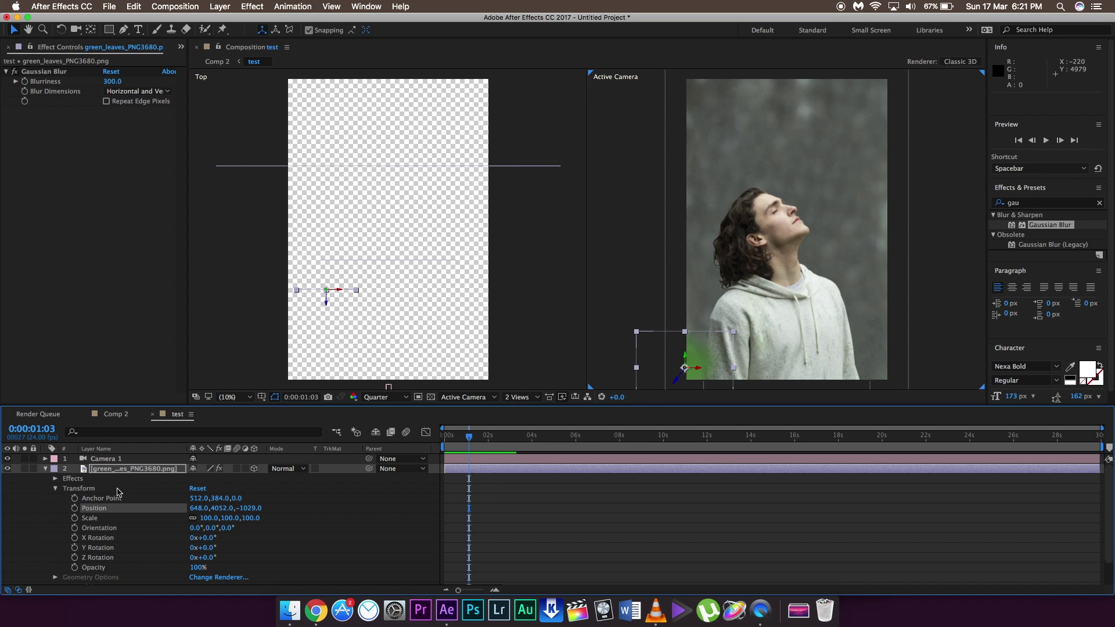
left_click(142, 469)
Step: Duplicate the leaves layer and move a copy up beside the man's right shoulder
key("ctrl+c")
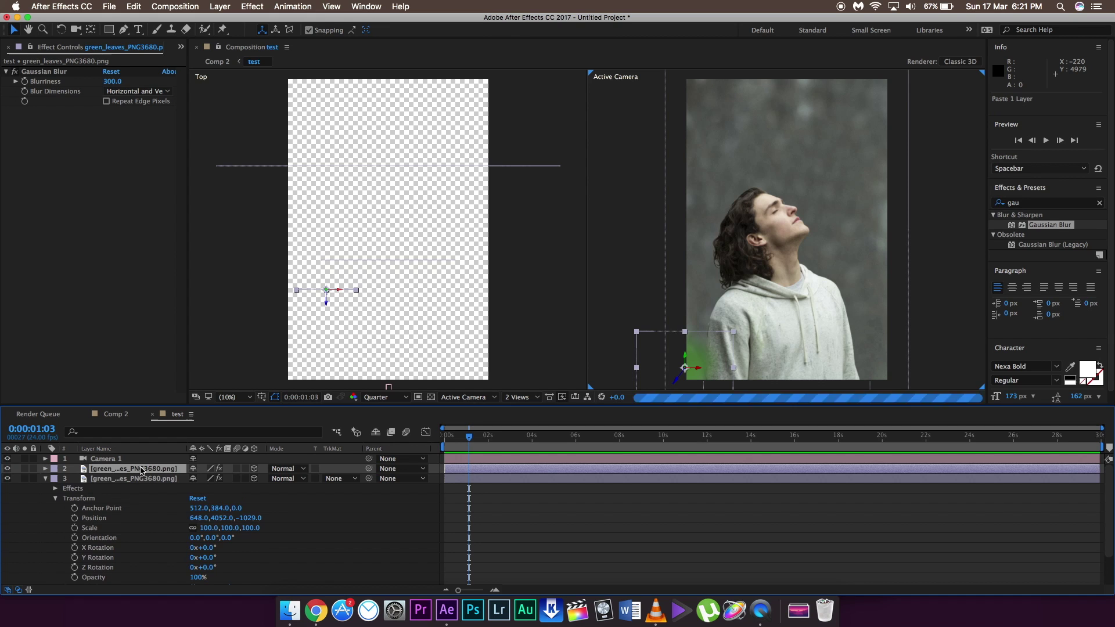
key("ctrl+v")
key("ctrl+v")
key("ctrl+v")
left_click(154, 491)
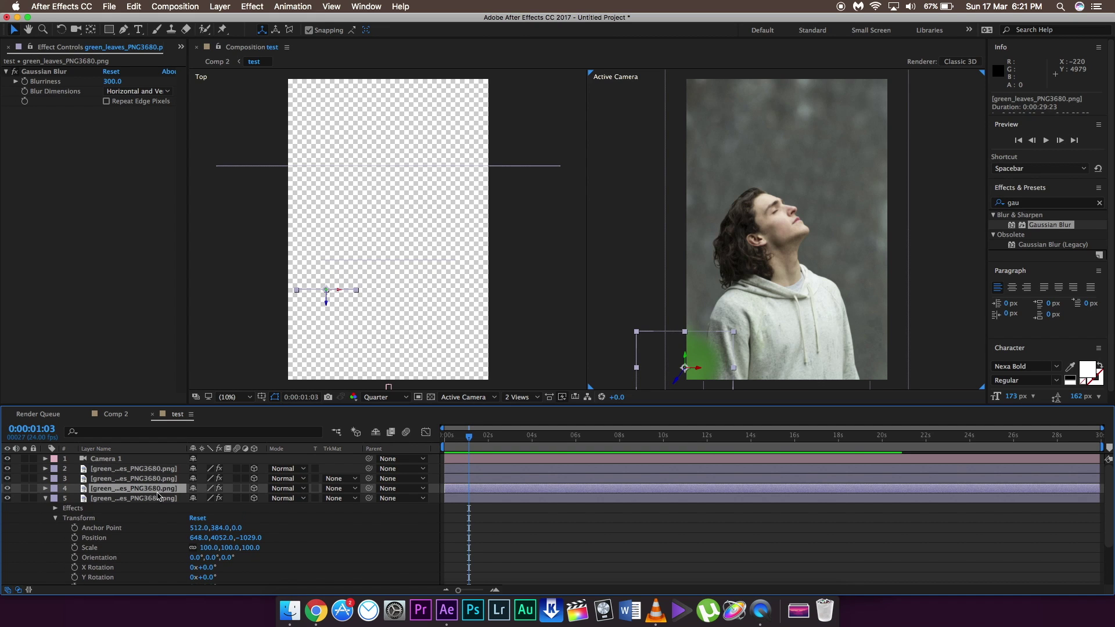
left_click_drag(201, 538, 576, 519)
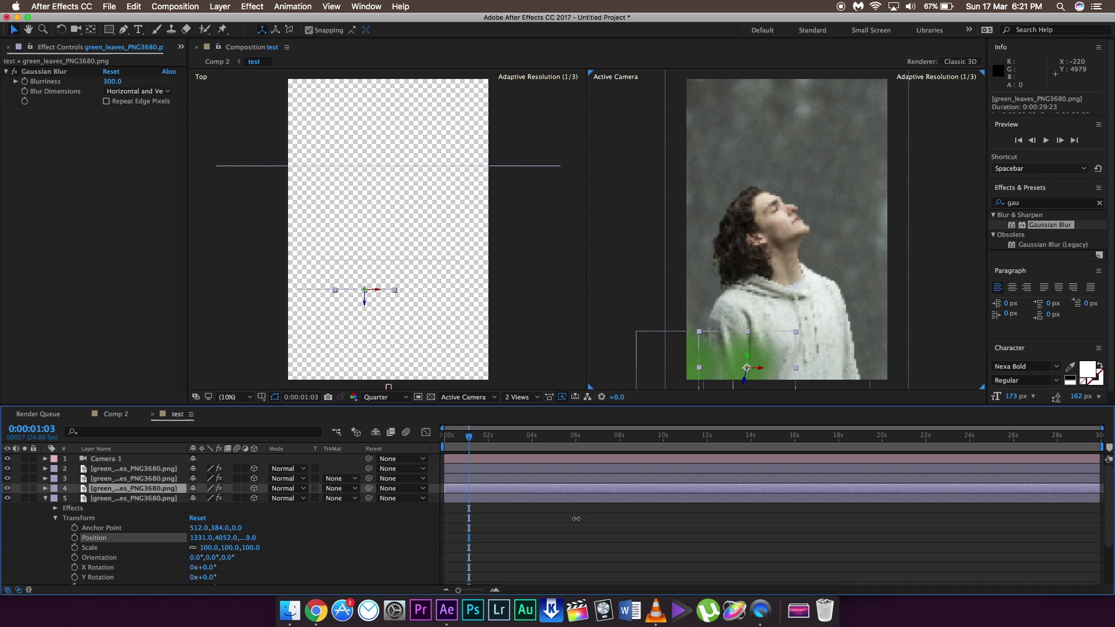
left_click_drag(795, 328, 891, 312)
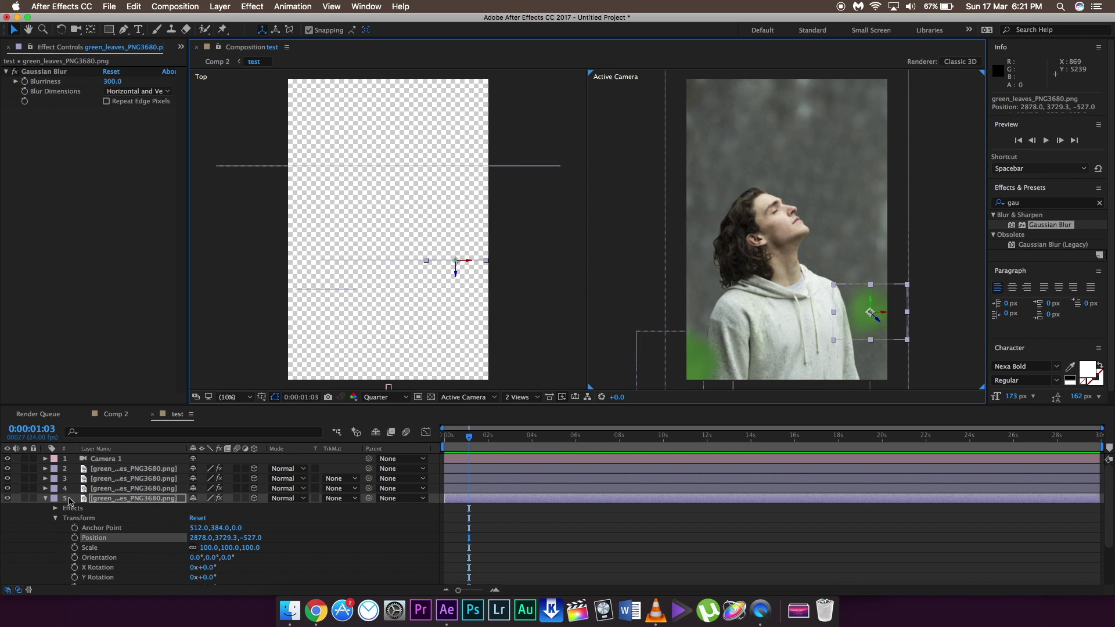
left_click(45, 499)
left_click(7, 499)
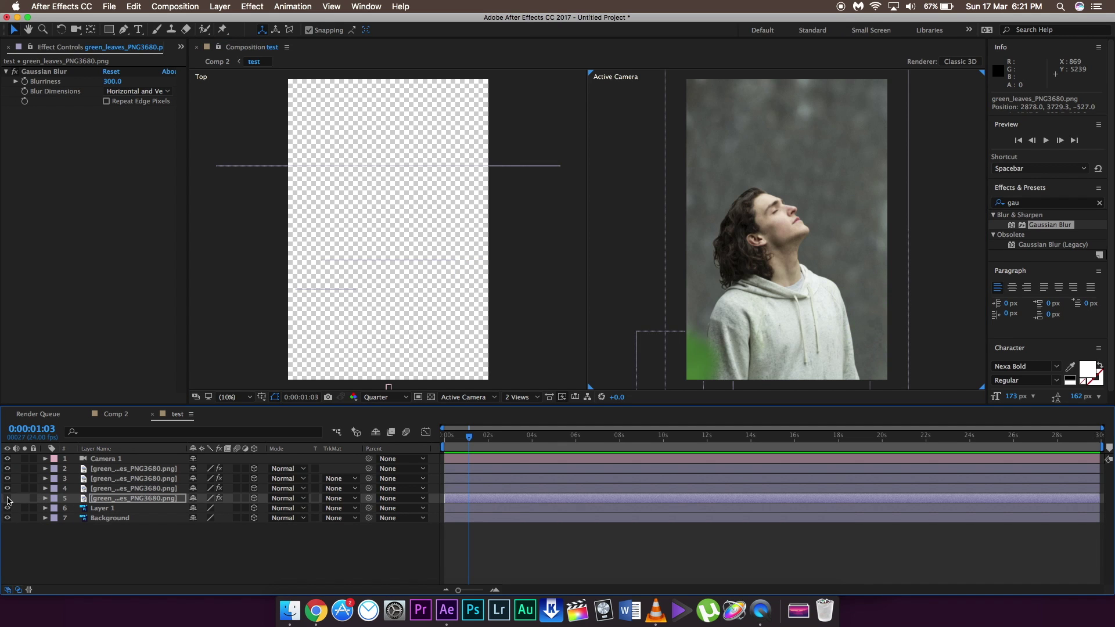
left_click(7, 498)
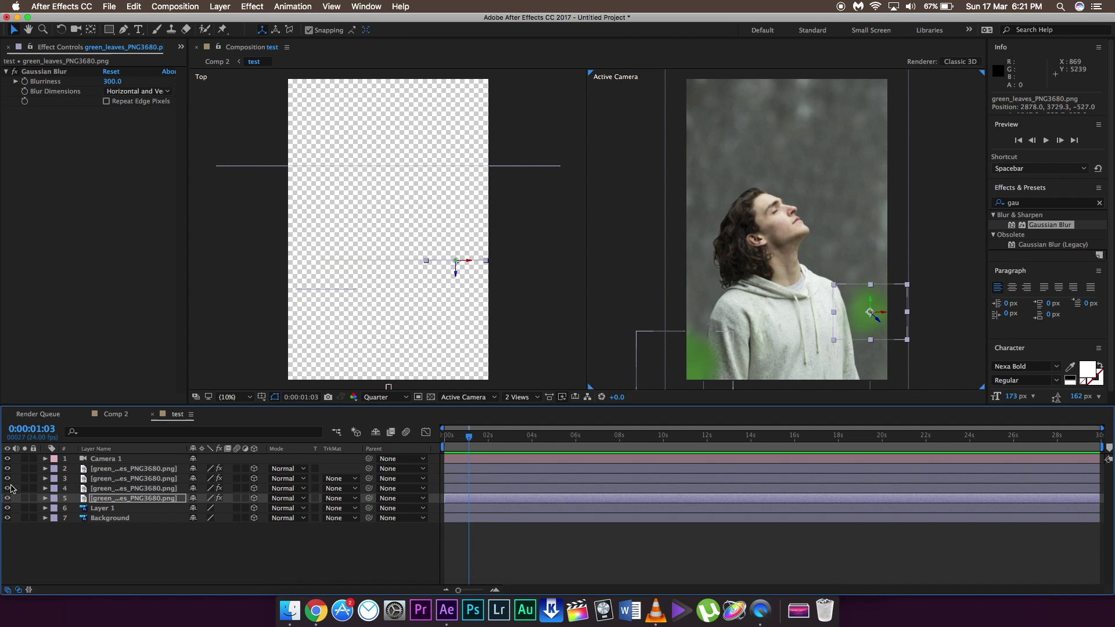
Step: Place the other leaf copies at the top left and left of the man
left_click(112, 479)
left_click_drag(709, 347, 703, 139)
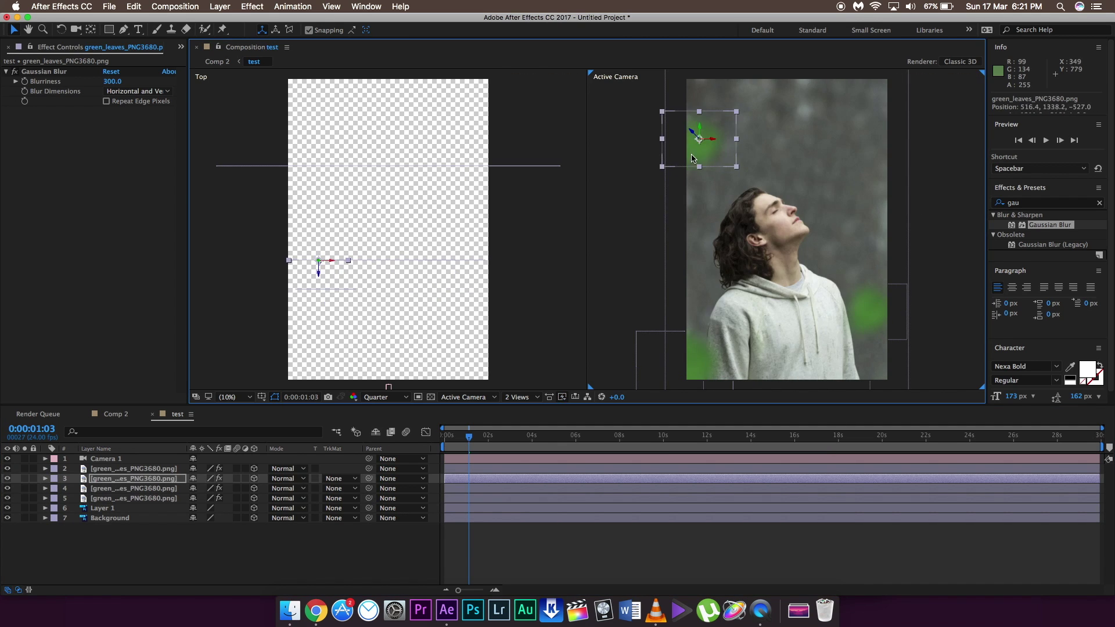
left_click(746, 273)
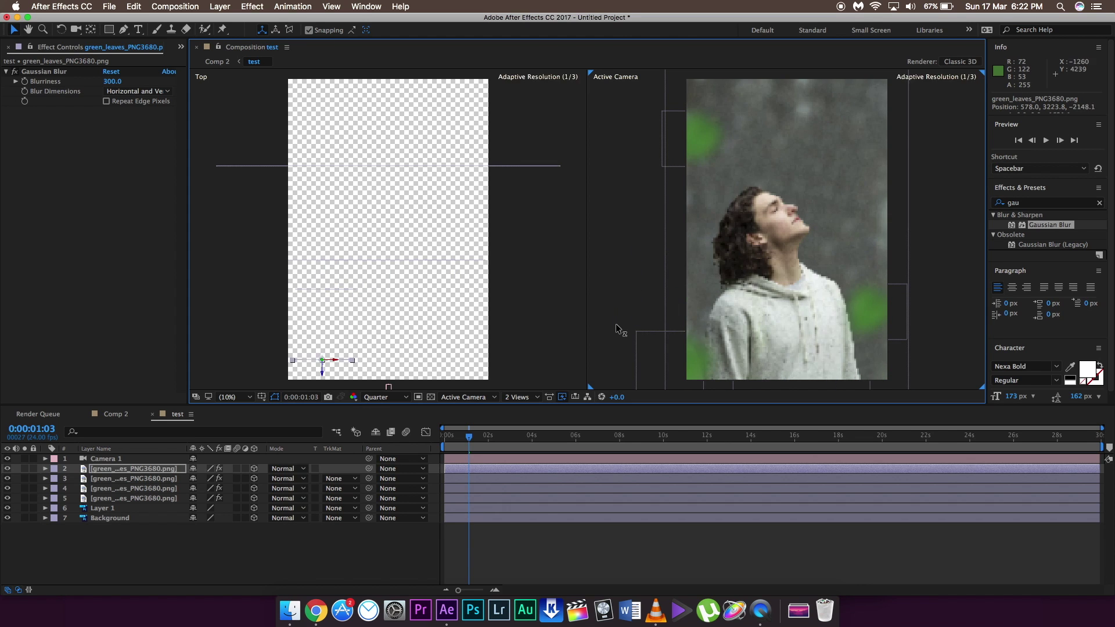
left_click_drag(745, 267, 889, 174)
Step: Try shifting Camera 1 sideways, then reset its position to default
left_click(27, 460)
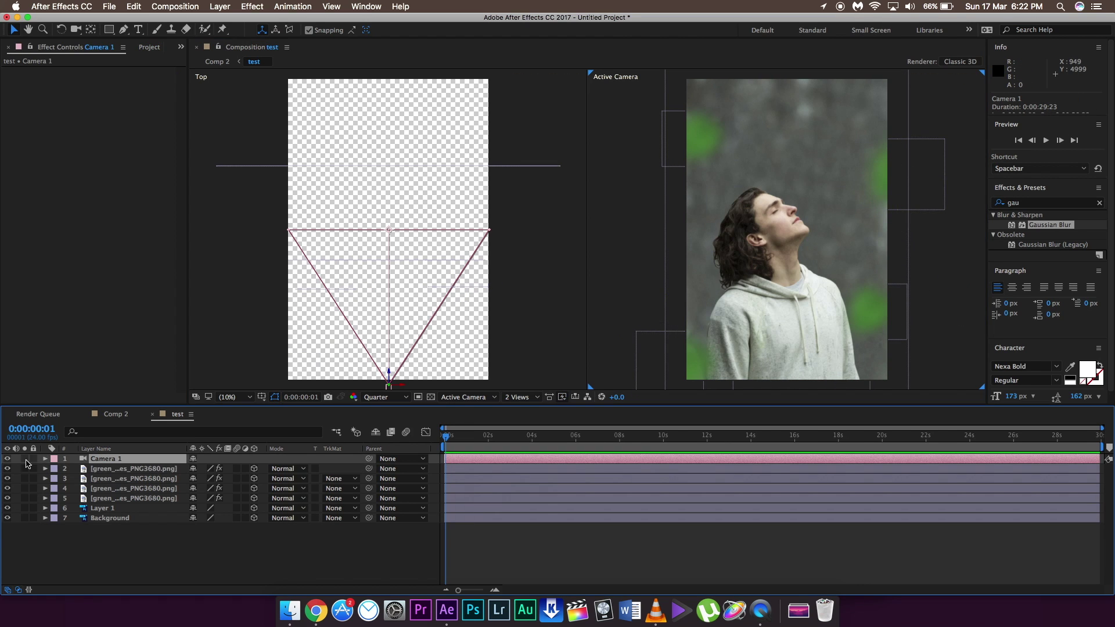
left_click(45, 460)
left_click(56, 468)
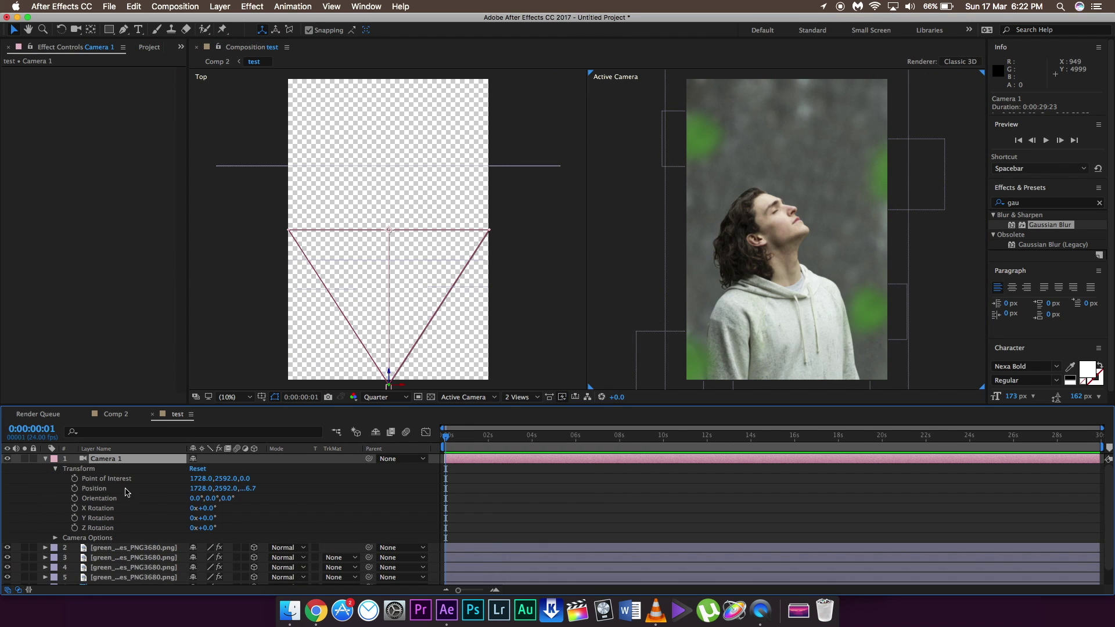
left_click_drag(201, 488, 118, 497)
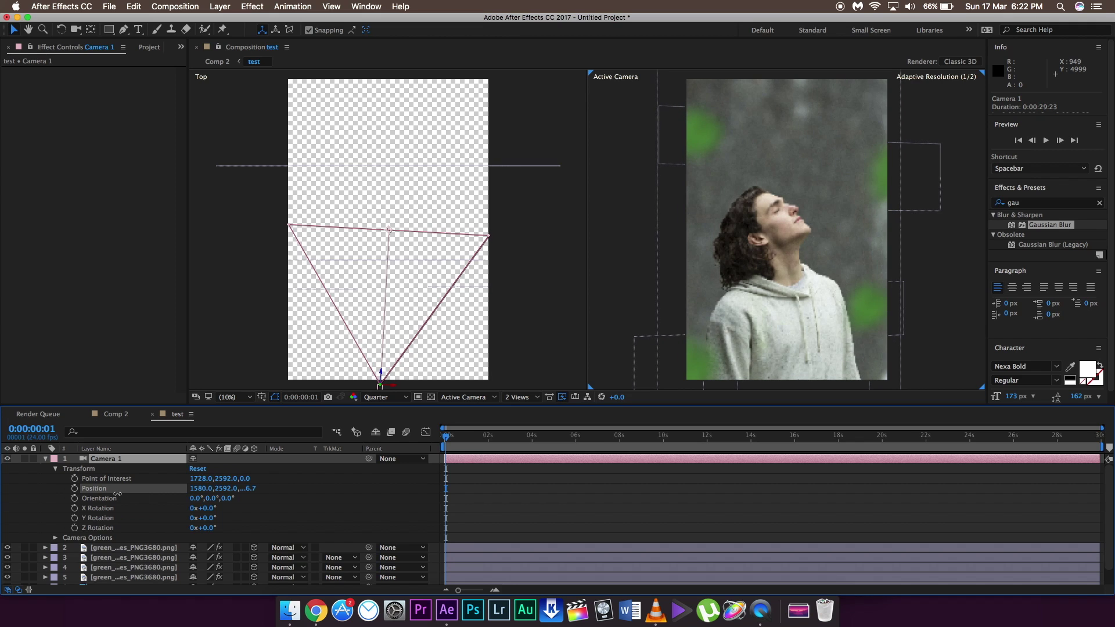
right_click(114, 494)
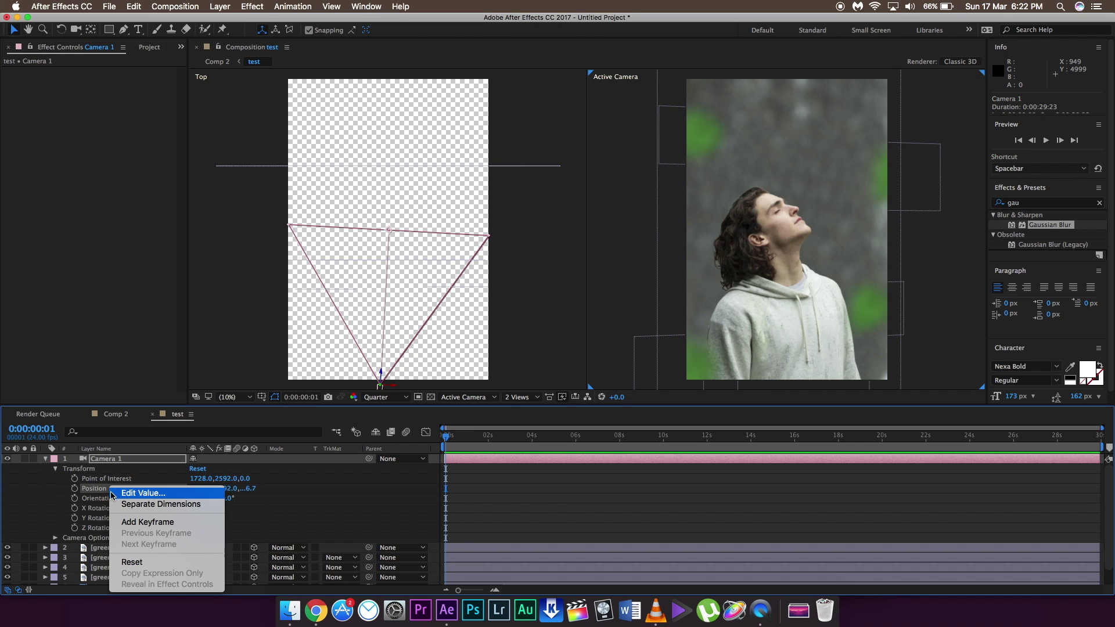
left_click(96, 493)
right_click(99, 488)
left_click(132, 562)
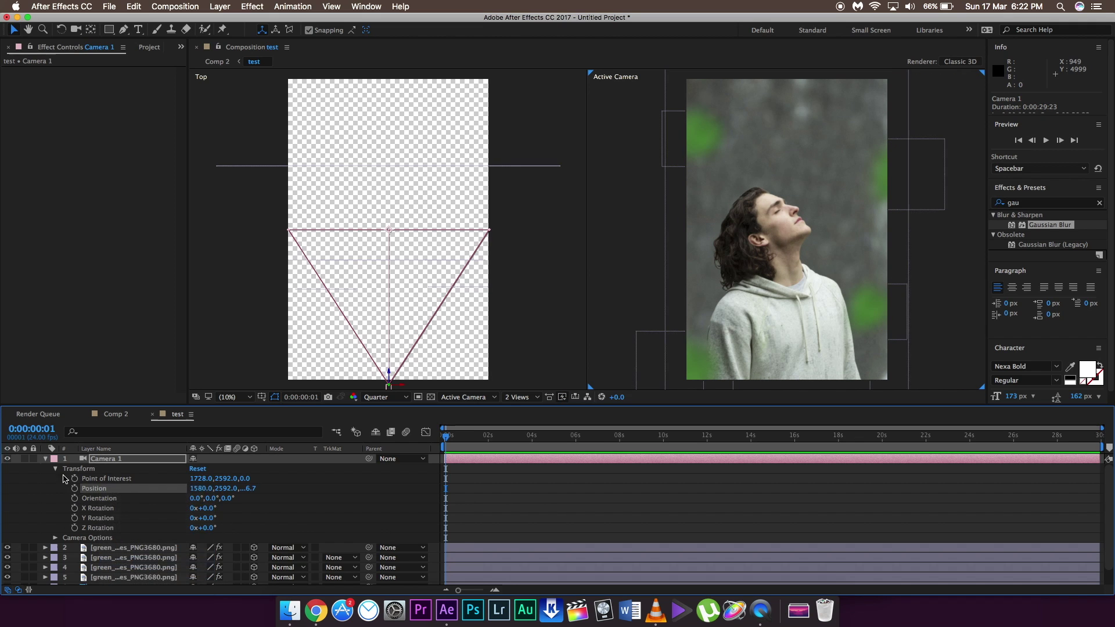
left_click(56, 470)
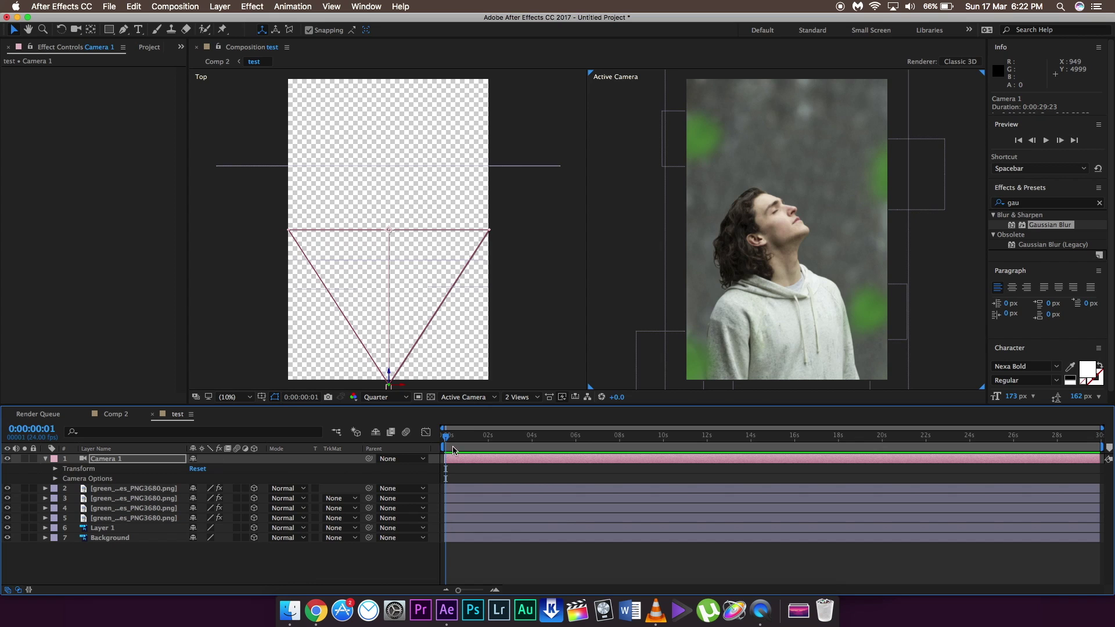
Step: Keyframe Camera 1's X position from 1452 at the start to 1910 at the end
left_click_drag(453, 450, 408, 447)
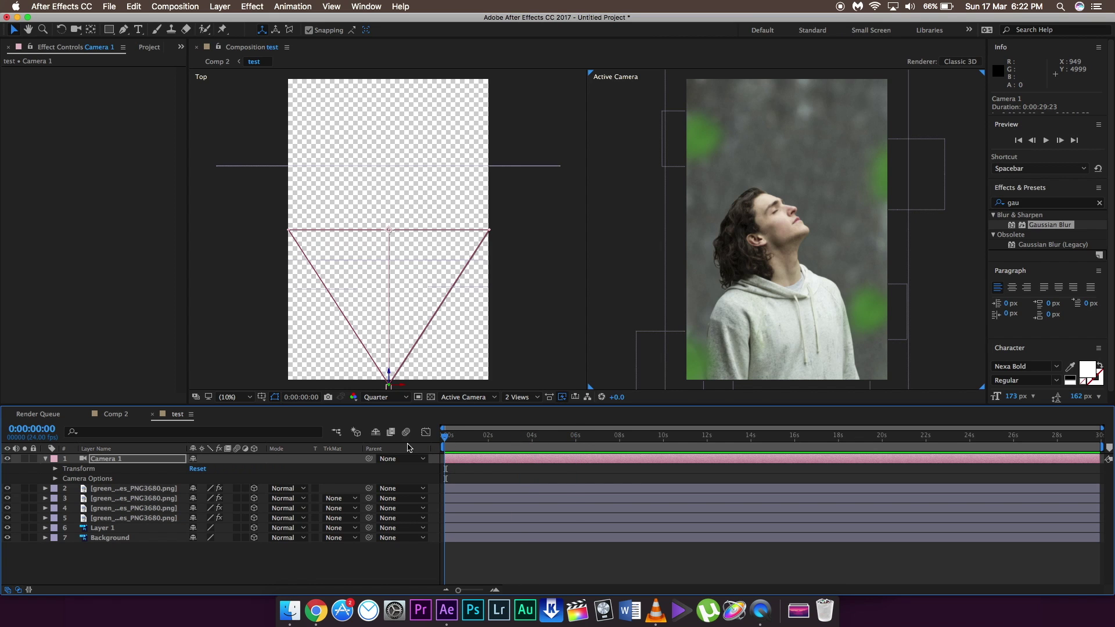
left_click(56, 469)
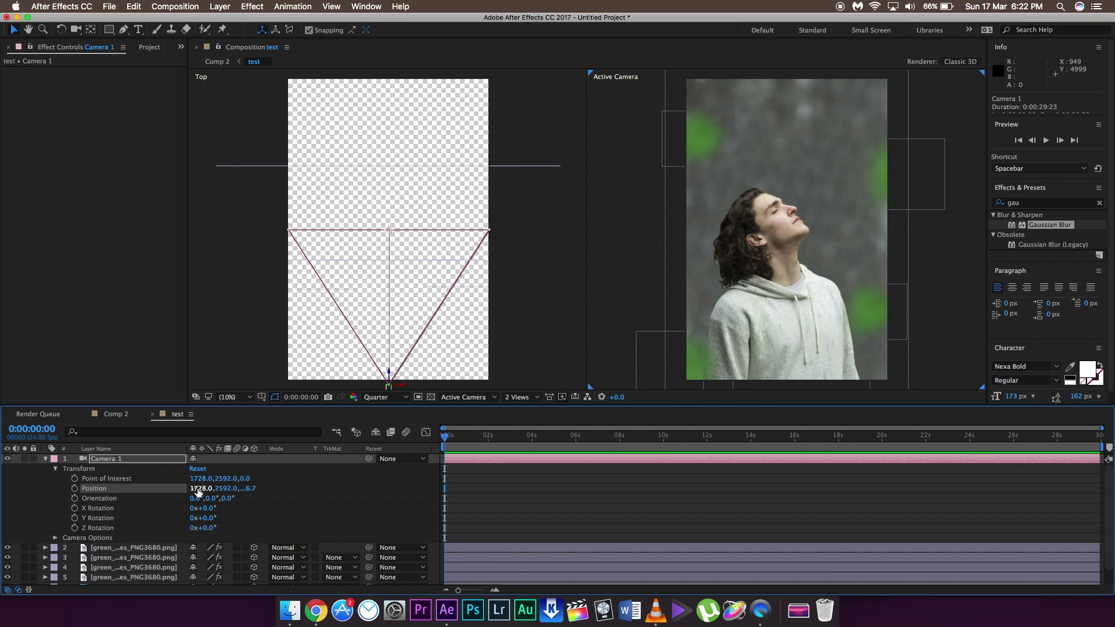
left_click_drag(197, 493, 43, 495)
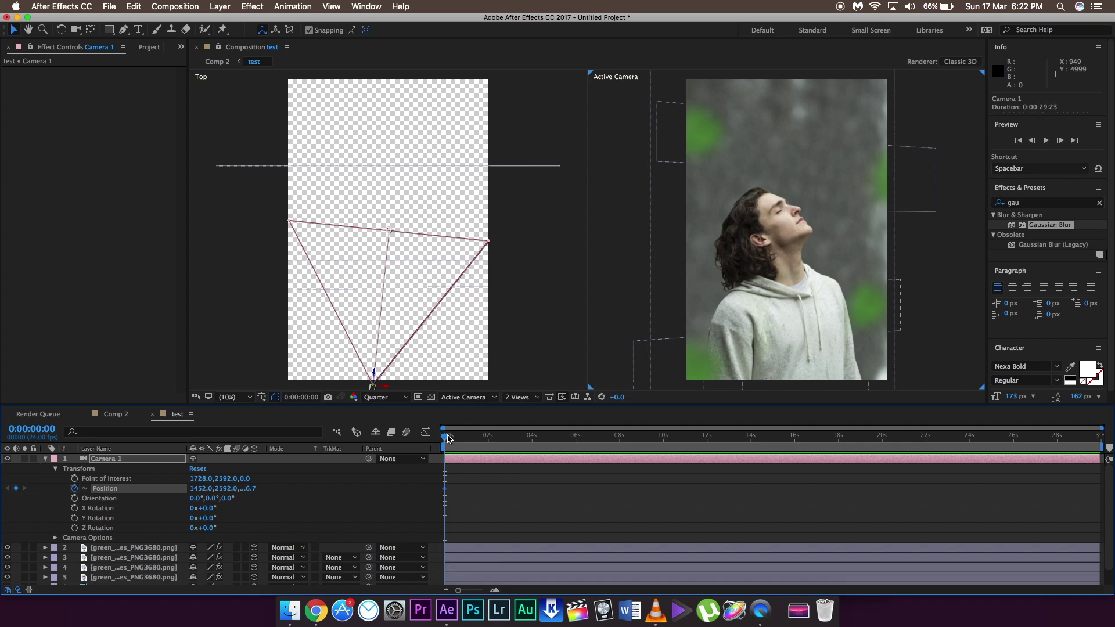
left_click_drag(447, 438, 1100, 445)
left_click_drag(198, 489, 396, 493)
left_click_drag(444, 495, 471, 495)
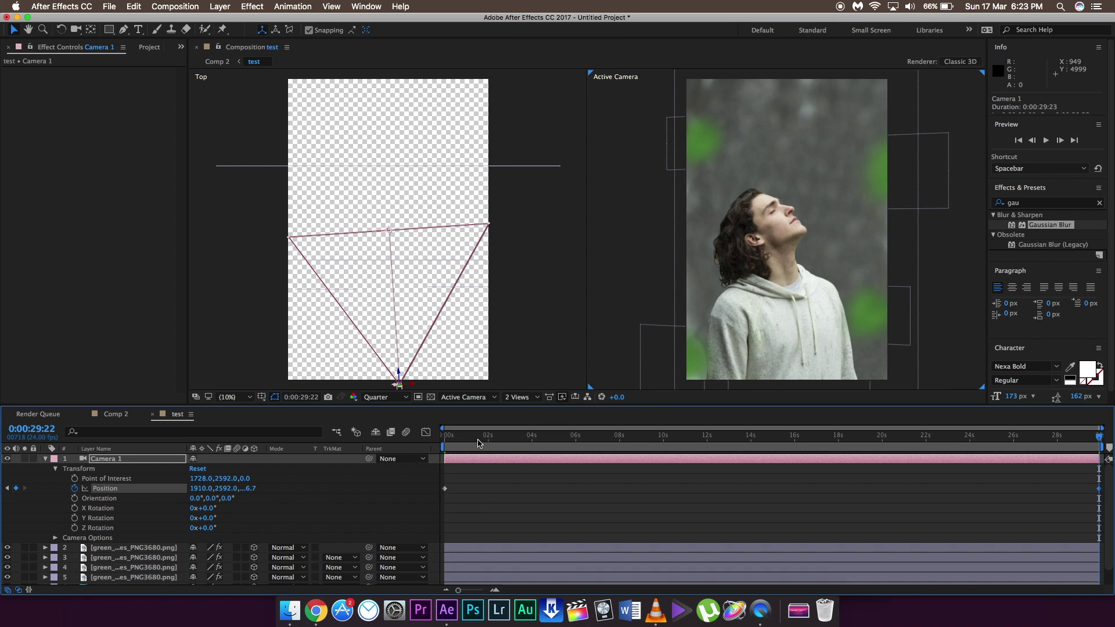
left_click_drag(477, 443, 610, 444)
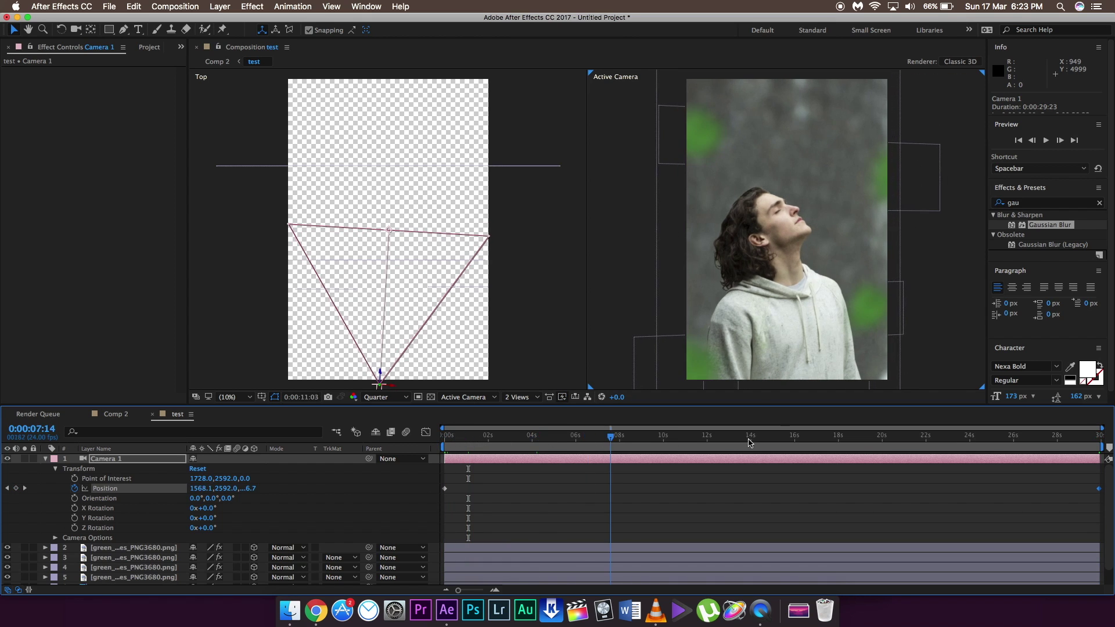
left_click_drag(749, 443, 149, 527)
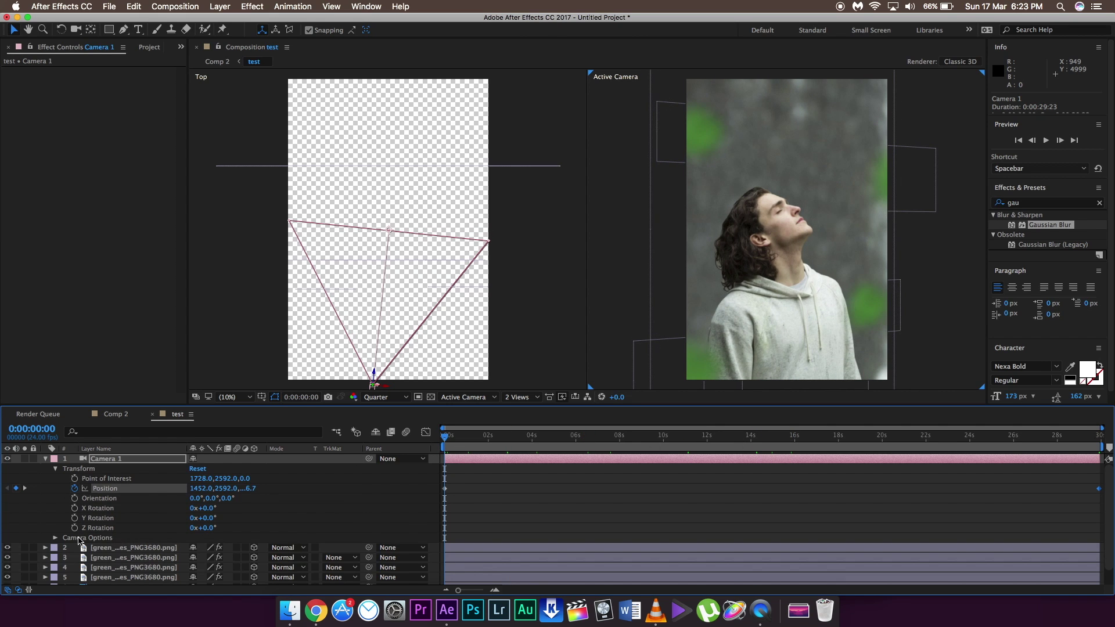
Step: Keyframe Camera 1's Zoom from 2666.7 at the start to 2800.7 at 0:00:29:22
left_click(53, 539)
left_click(55, 538)
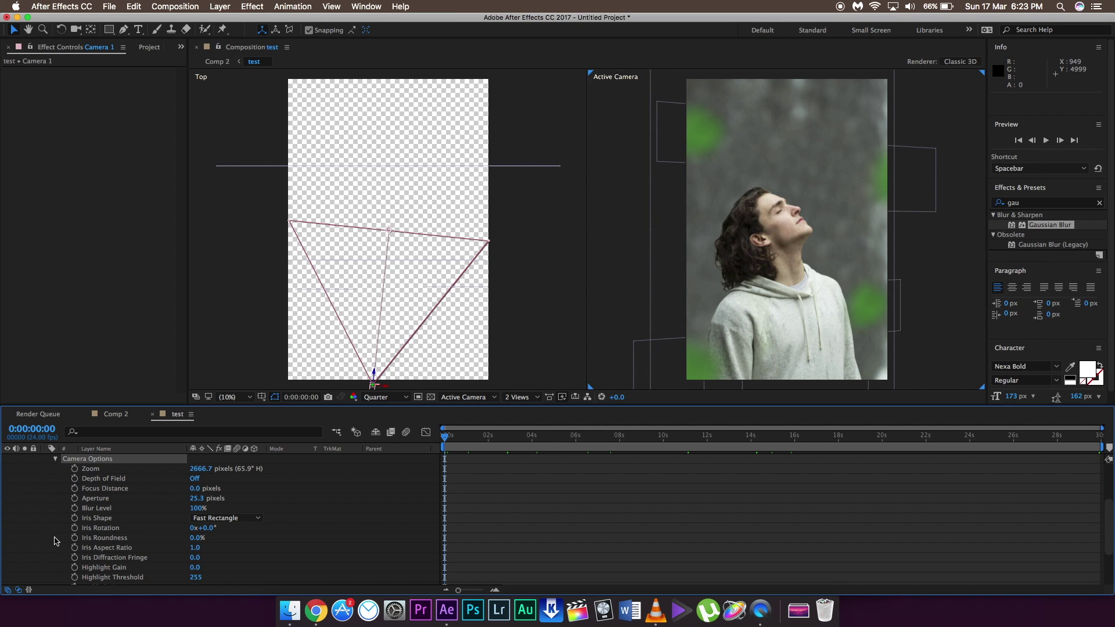
left_click_drag(200, 469, 562, 460)
key("super+z")
left_click(74, 469)
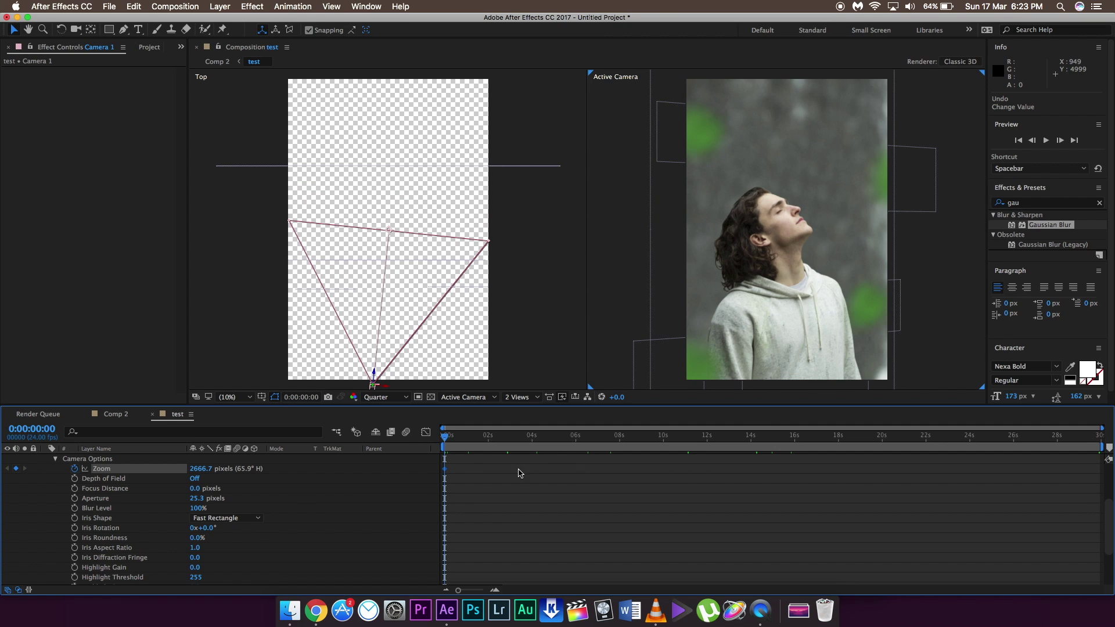
scroll(518, 473, "up", 3)
left_click(73, 478)
key("End")
left_click_drag(373, 384, 398, 385)
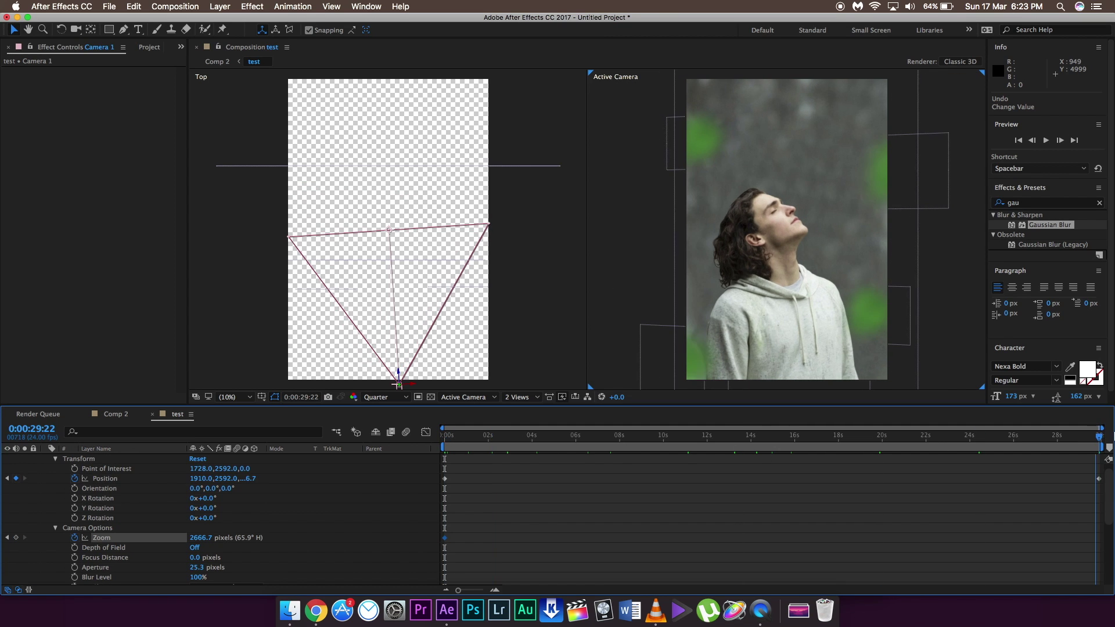
scroll(107, 530, "down", 3)
scroll(118, 529, "up", 1)
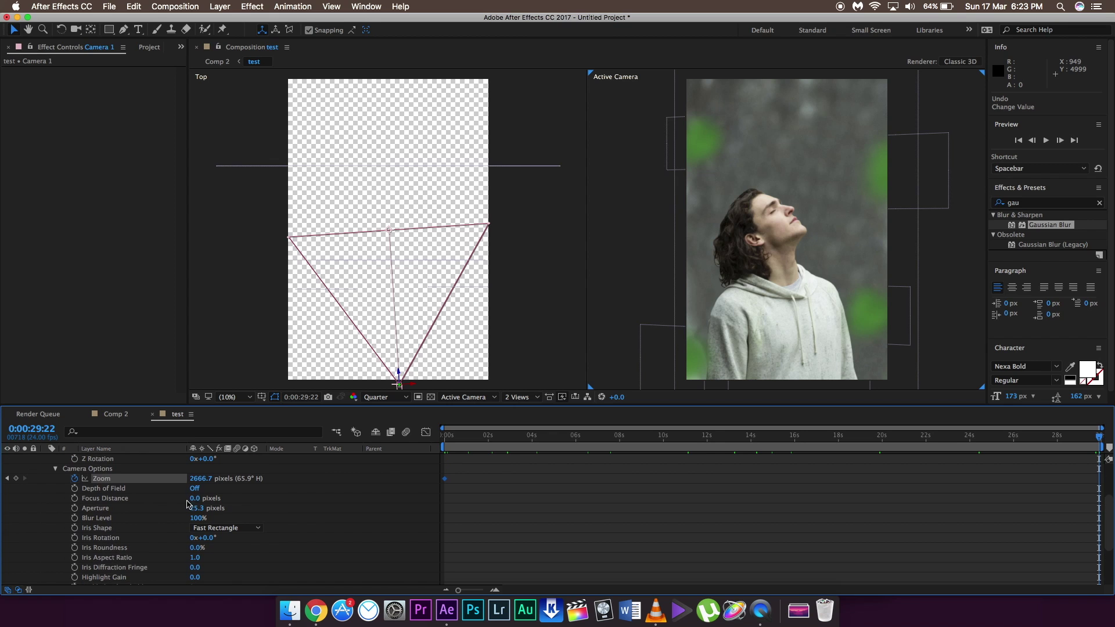
left_click_drag(200, 479, 293, 479)
scroll(233, 522, "up", 5)
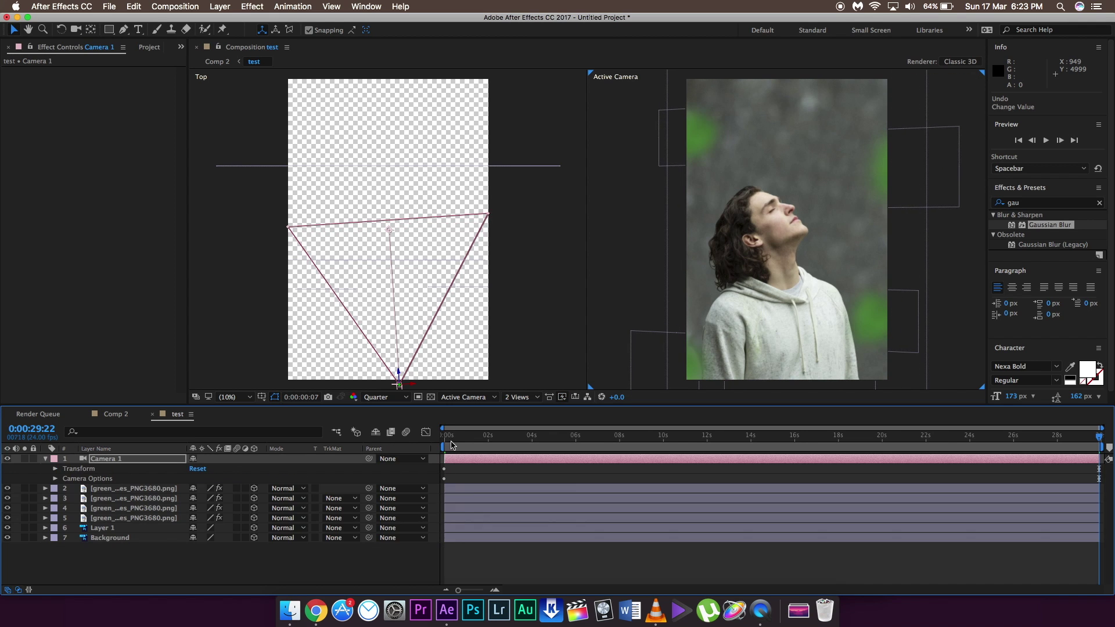
Step: Preview the camera move, check it midway and later, and return to the start
key("space")
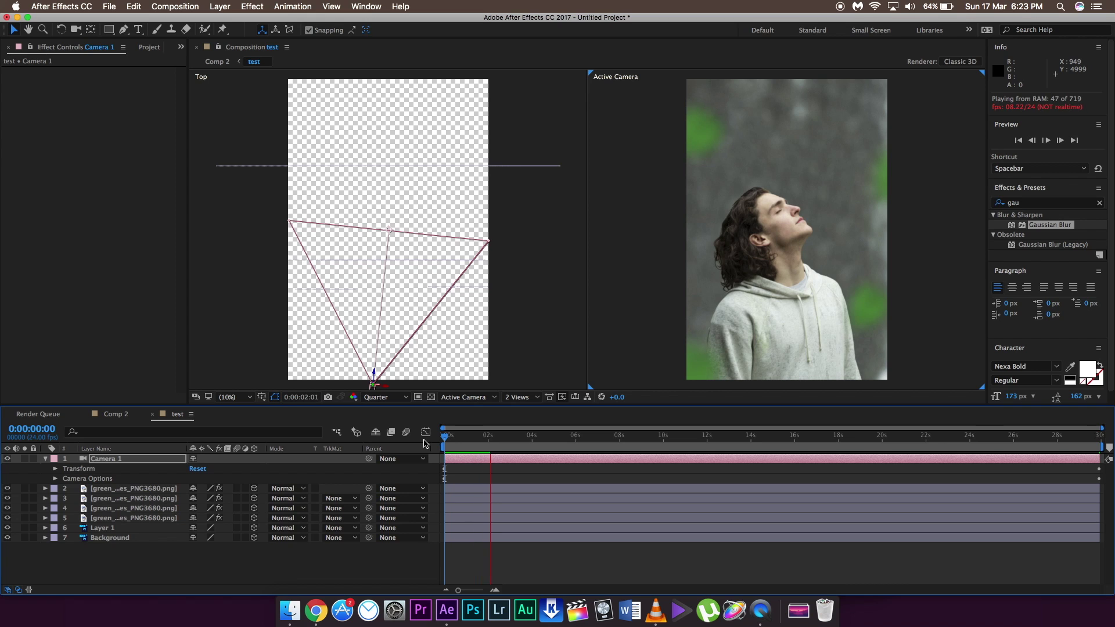
left_click(492, 441)
left_click_drag(493, 442, 649, 444)
left_click(741, 447)
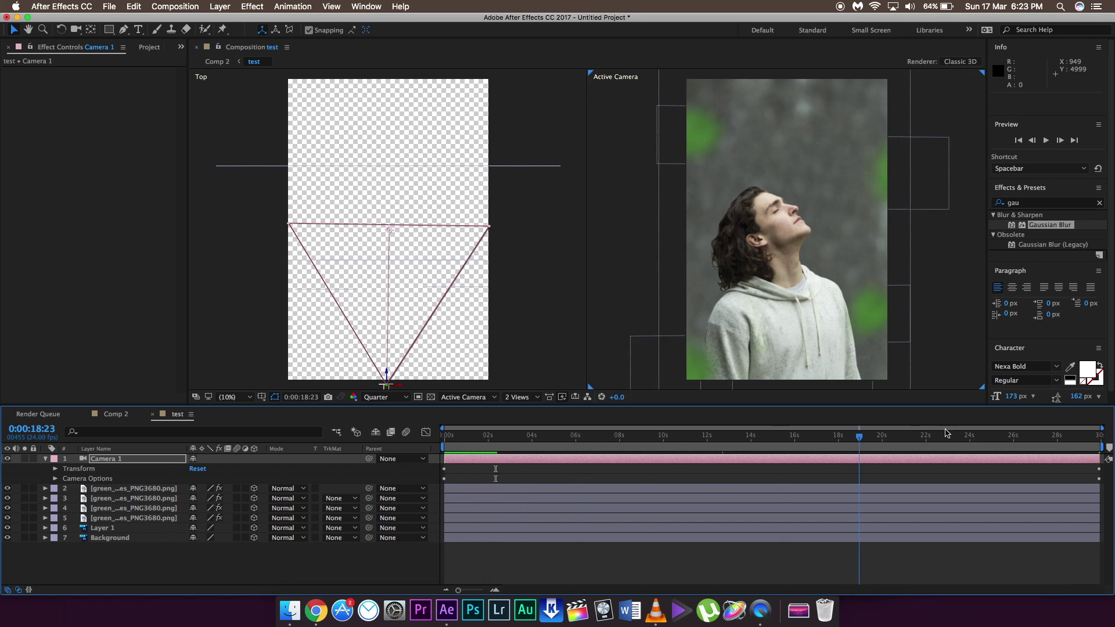
left_click(445, 441)
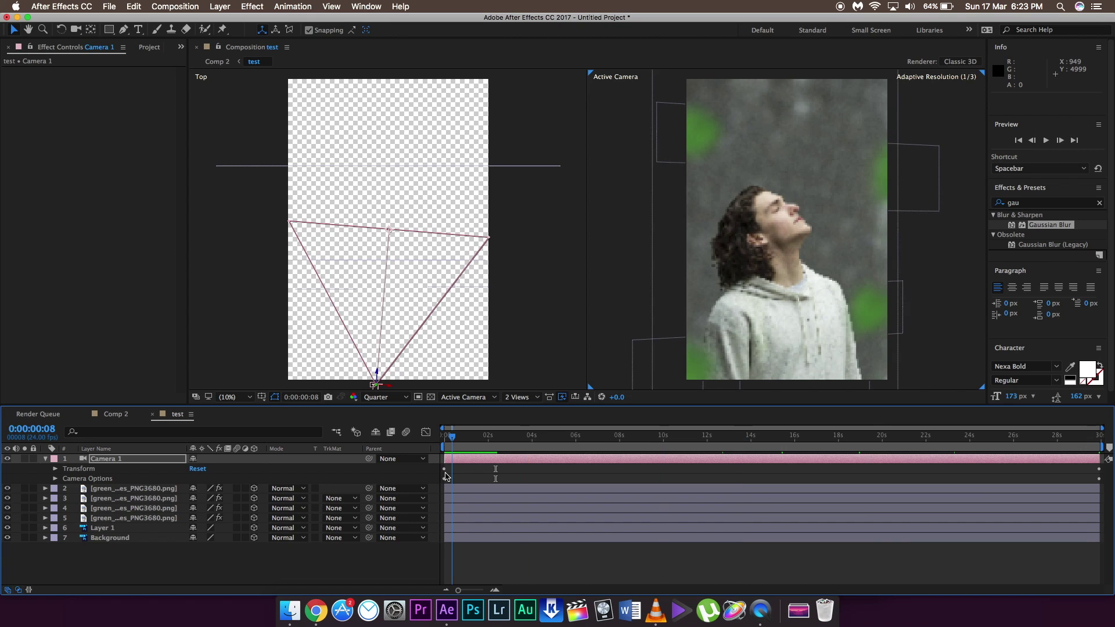
Step: On Layer 1, place Puppet Pins along the bottom edge, on the head and at the chin
left_click(45, 528)
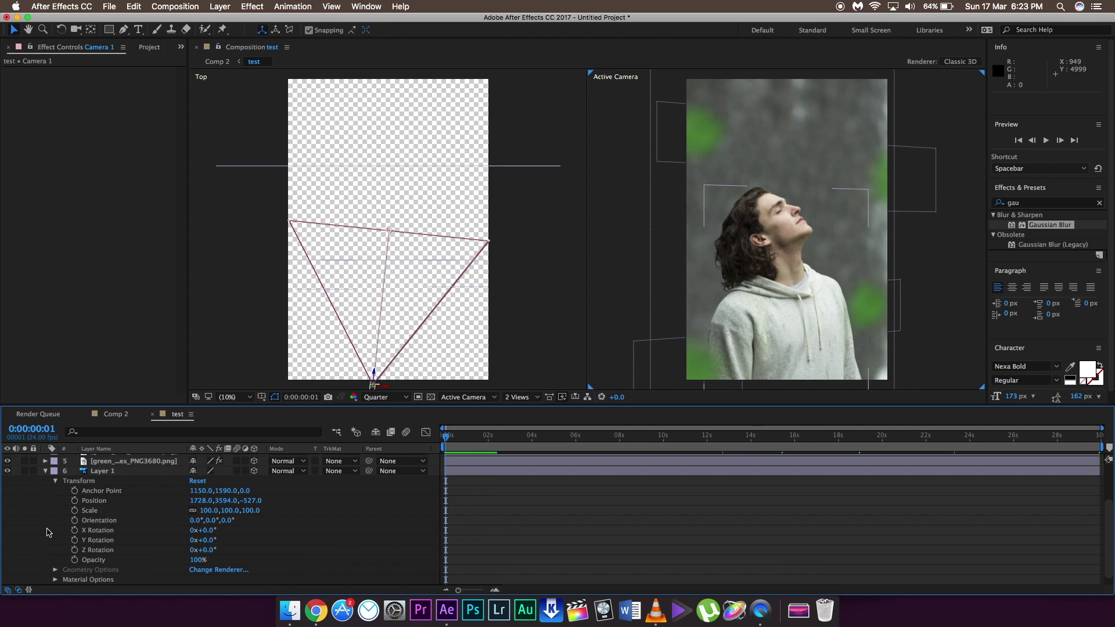
left_click(46, 474)
left_click(45, 528)
left_click(94, 473)
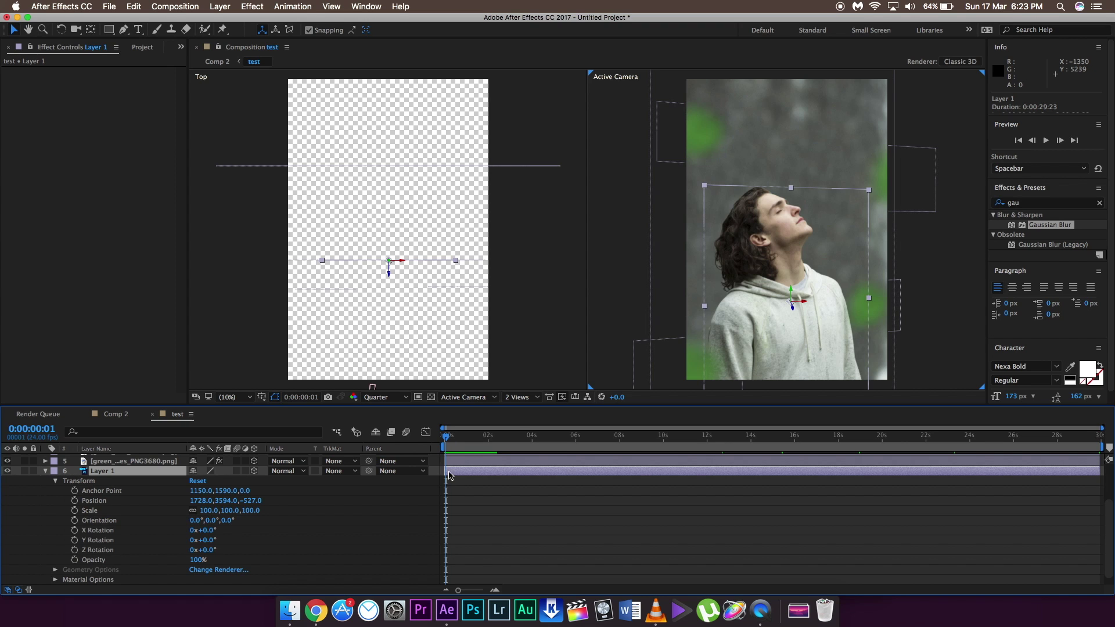
left_click(220, 31)
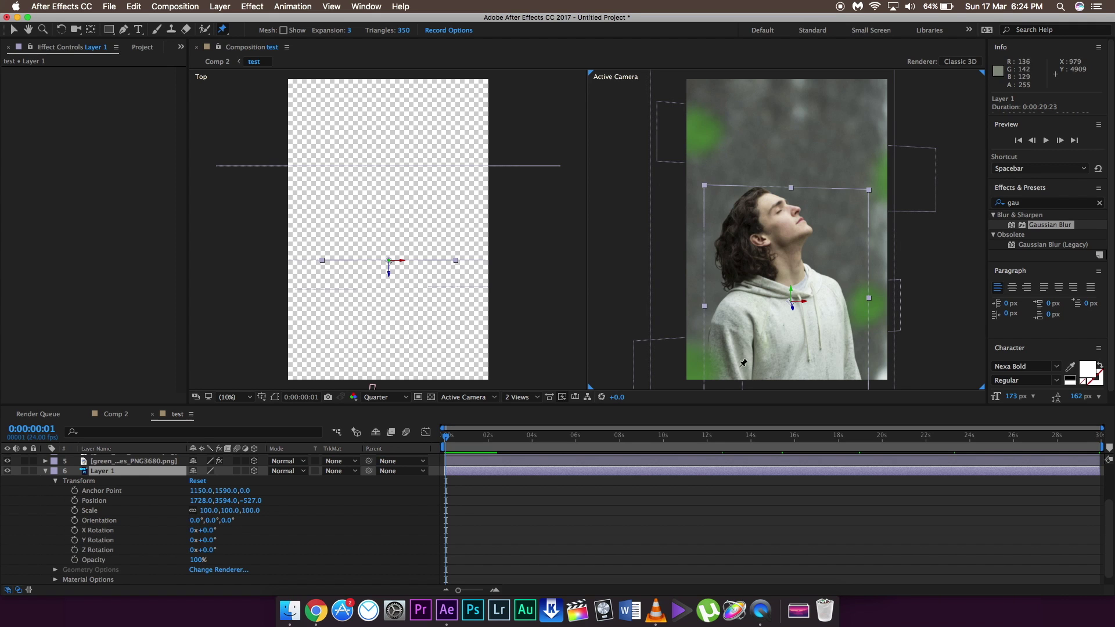
left_click(719, 368)
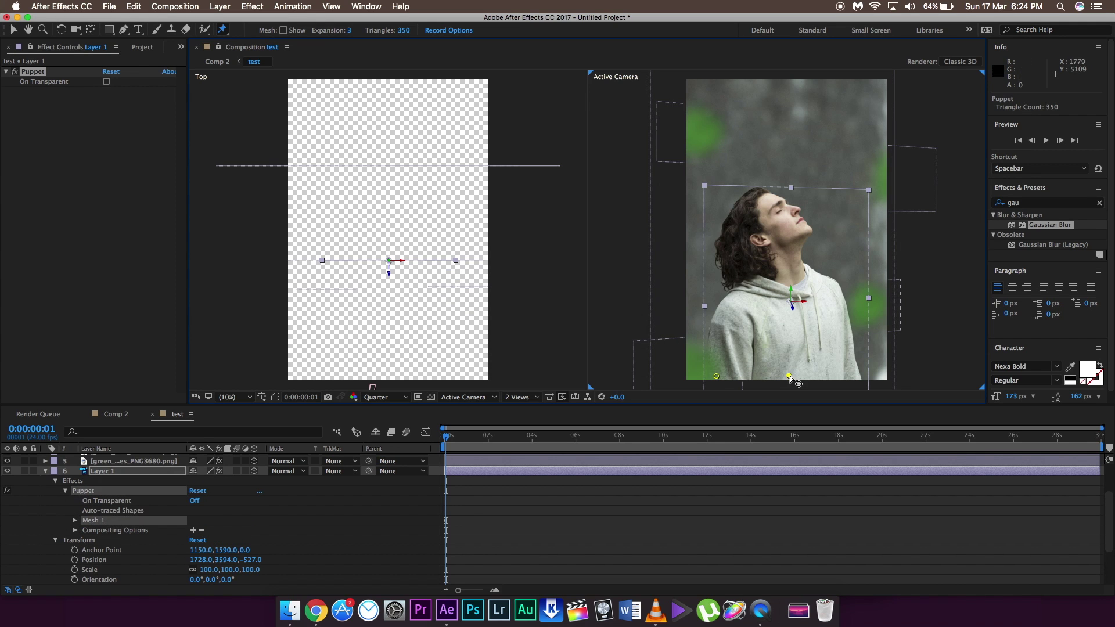
left_click(853, 375)
left_click(766, 198)
left_click(804, 228)
Step: Expand the Puppet effect's options and test-warp the head with the top pin
scroll(511, 505, "down", 3)
scroll(514, 483, "up", 4)
scroll(514, 483, "down", 1)
scroll(514, 487, "down", 1)
scroll(500, 484, "down", 3)
scroll(52, 482, "up", 6)
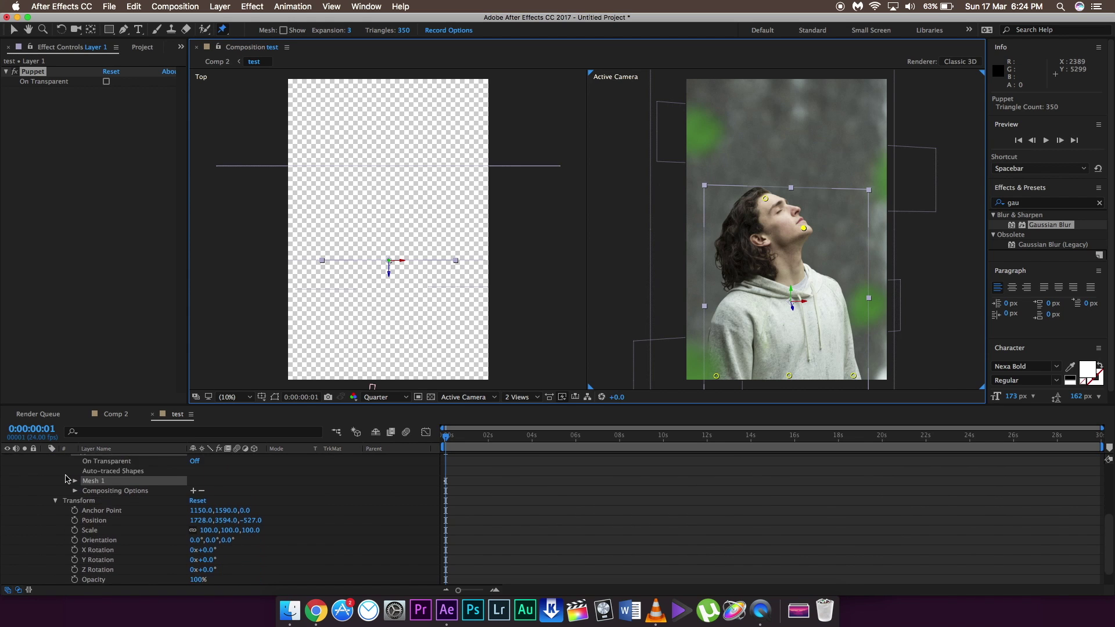
left_click(76, 560)
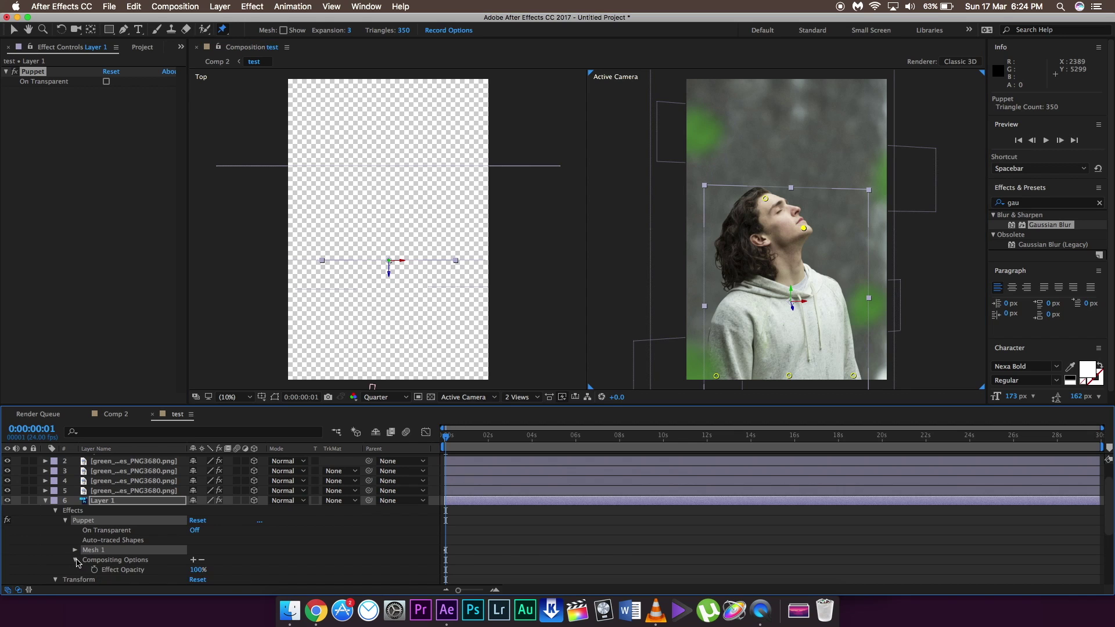
scroll(500, 465, "down", 1)
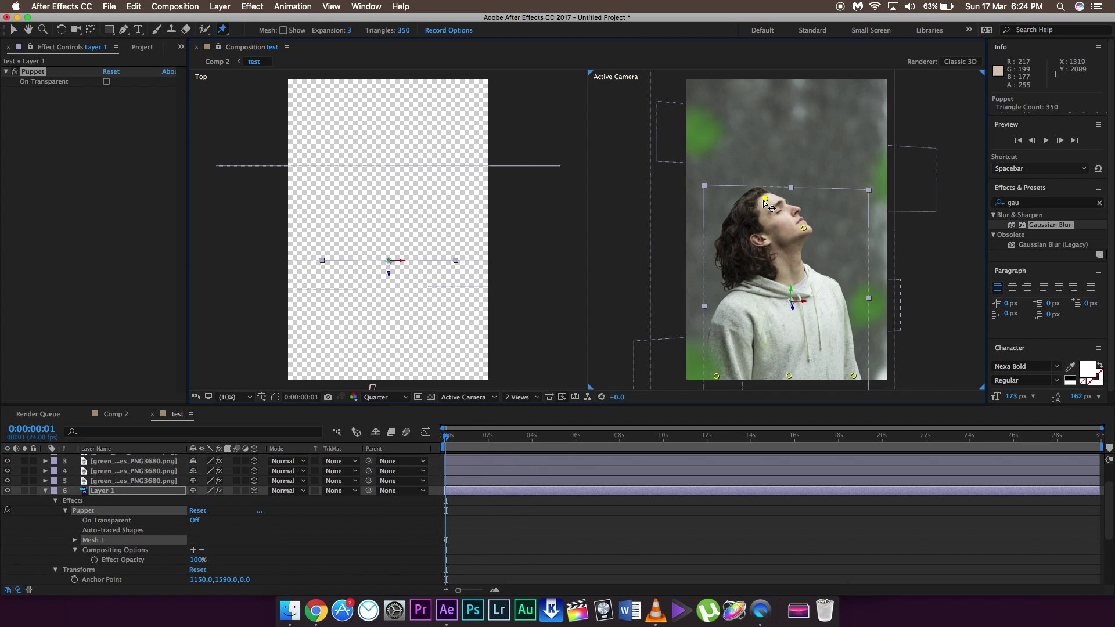
left_click_drag(765, 198, 787, 198)
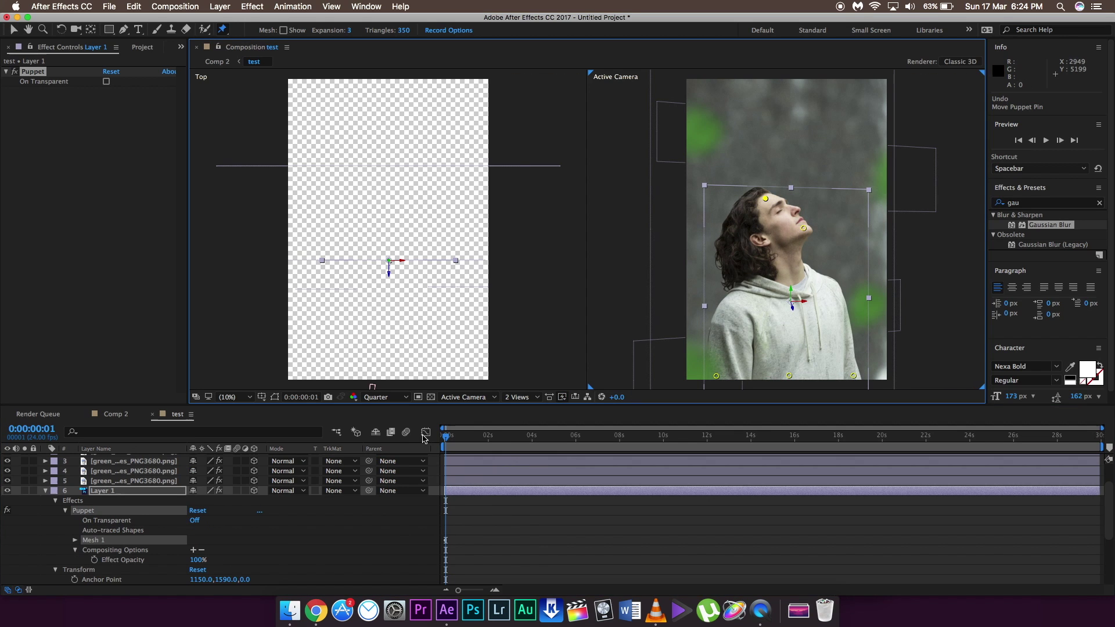
scroll(128, 523, "down", 5)
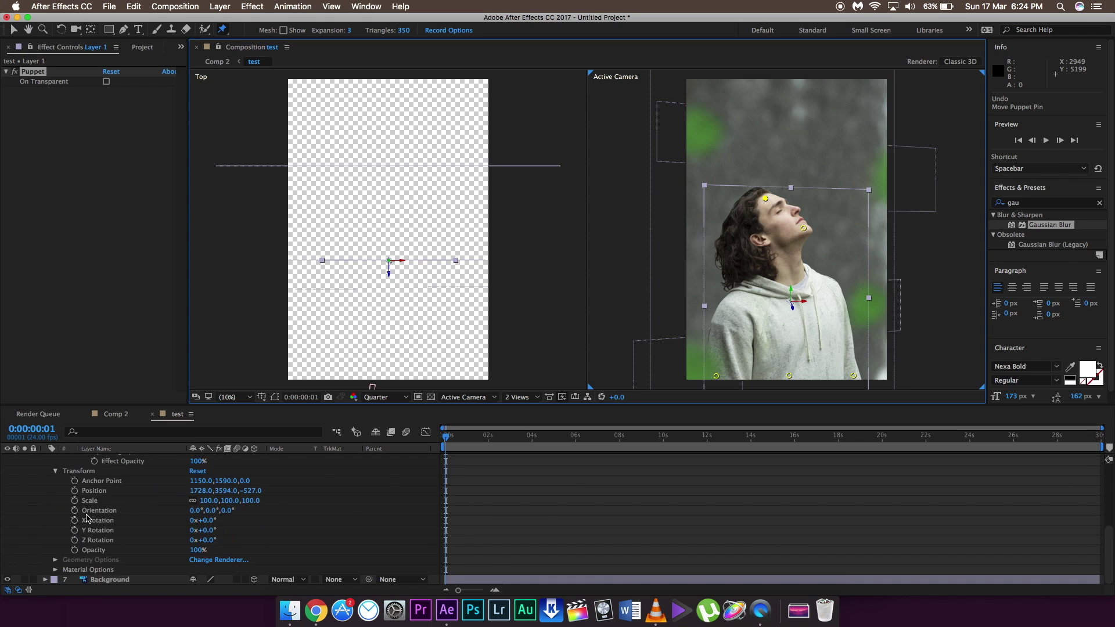
scroll(76, 517, "up", 5)
Step: Expand Mesh 1 > Deform to show Puppet Pin 5's Position, 1335.1,570.1
left_click(73, 517)
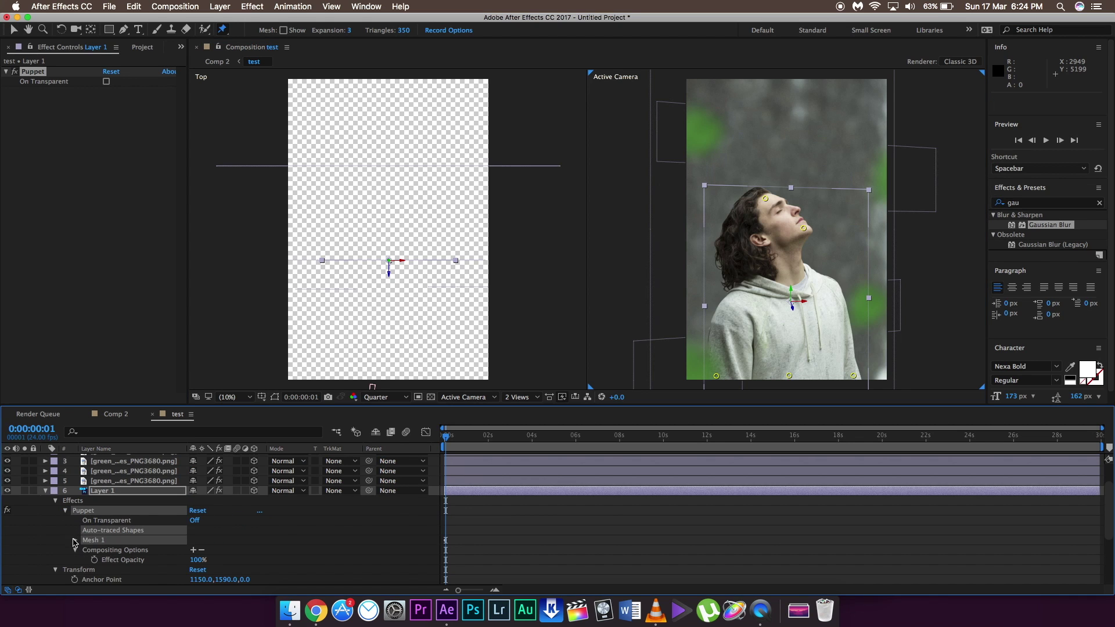
left_click(75, 540)
scroll(81, 541, "down", 1)
left_click(82, 549)
scroll(84, 546, "down", 3)
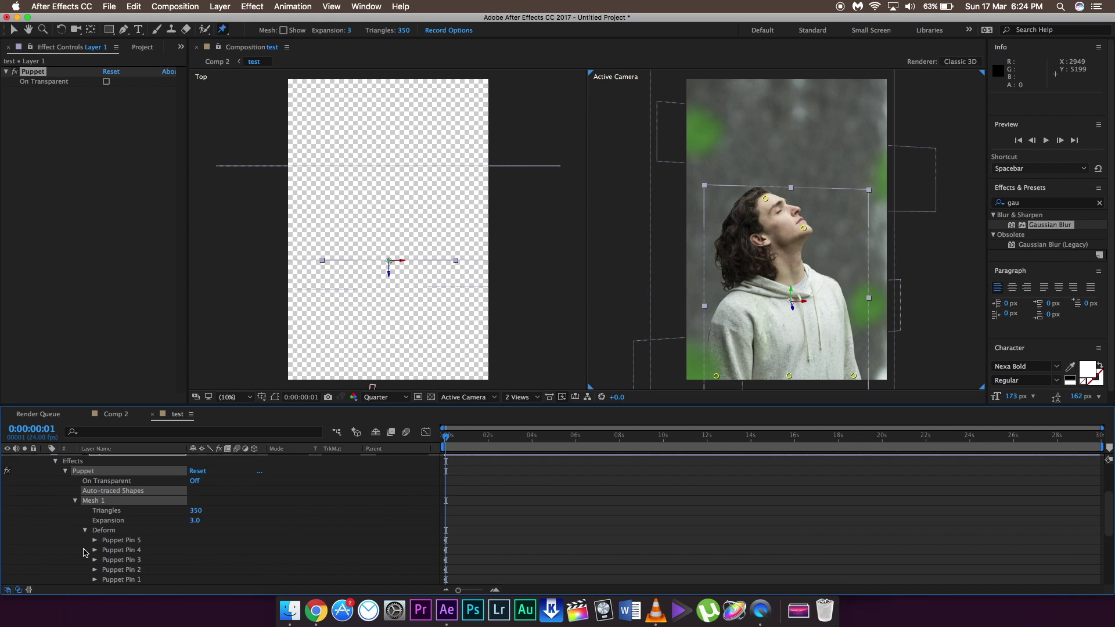
left_click(98, 511)
left_click(95, 512)
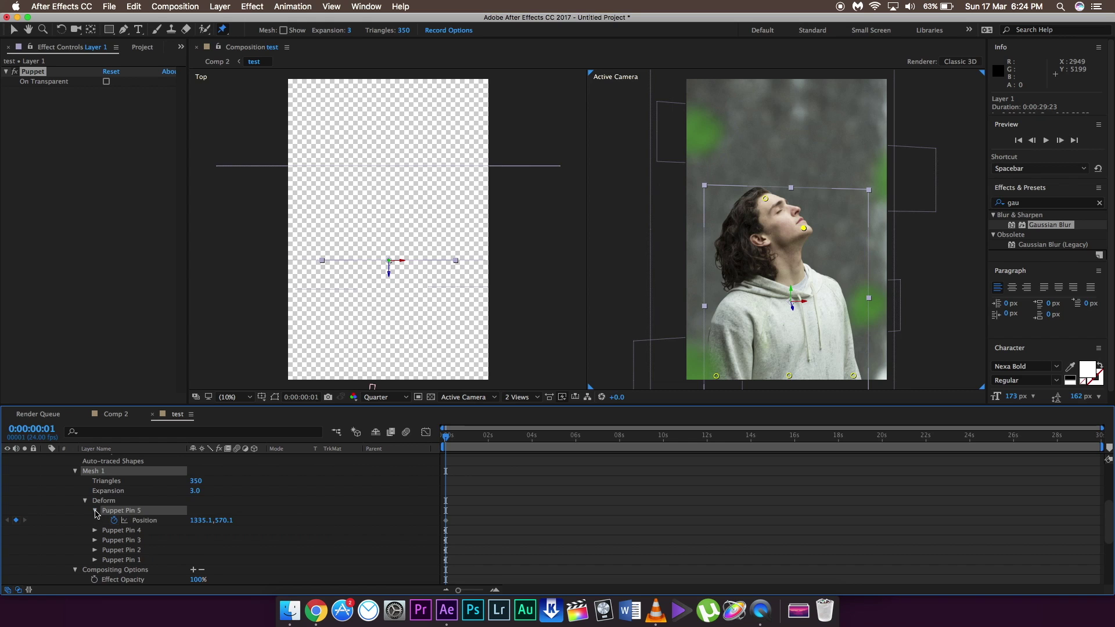
scroll(506, 481, "down", 3)
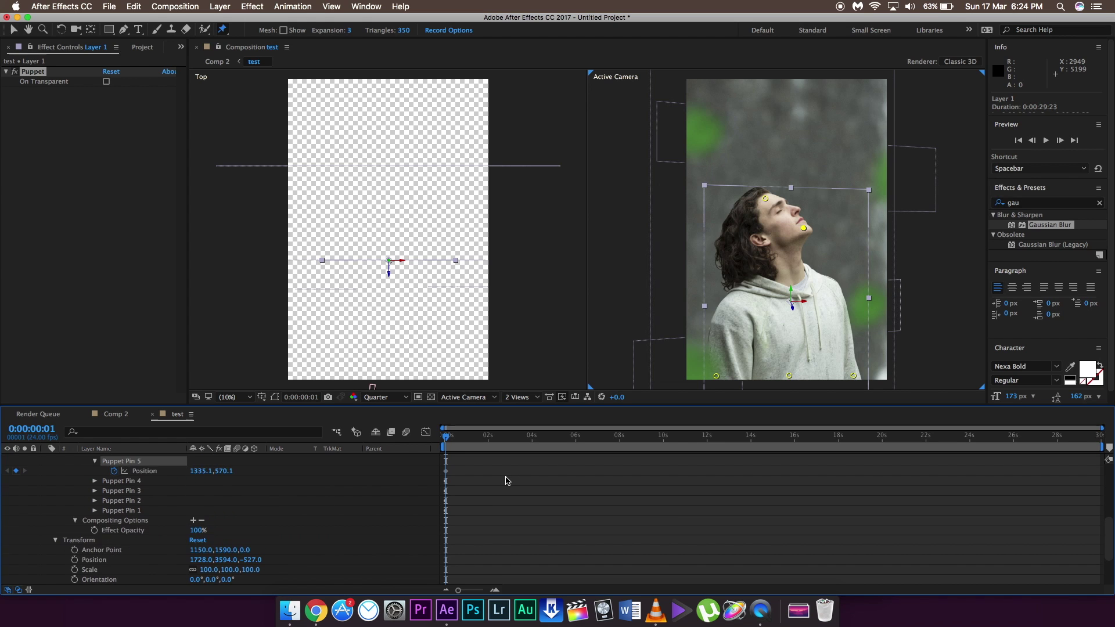
Step: After a preview, pull the chin pin down at the last frame to keyframe a head tilt
key("space")
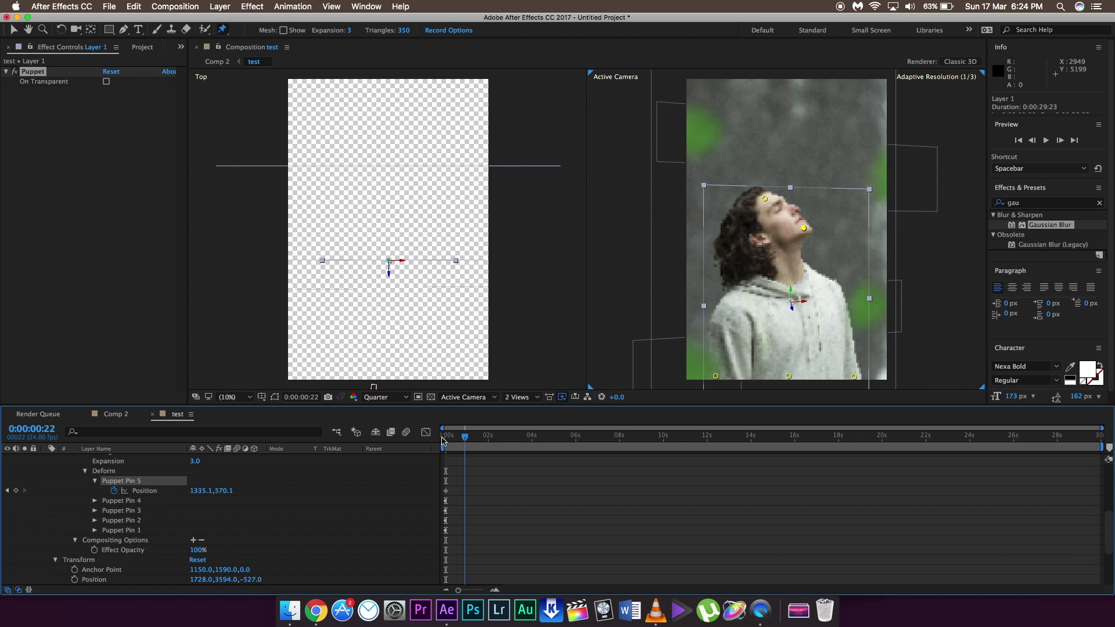
left_click(442, 439)
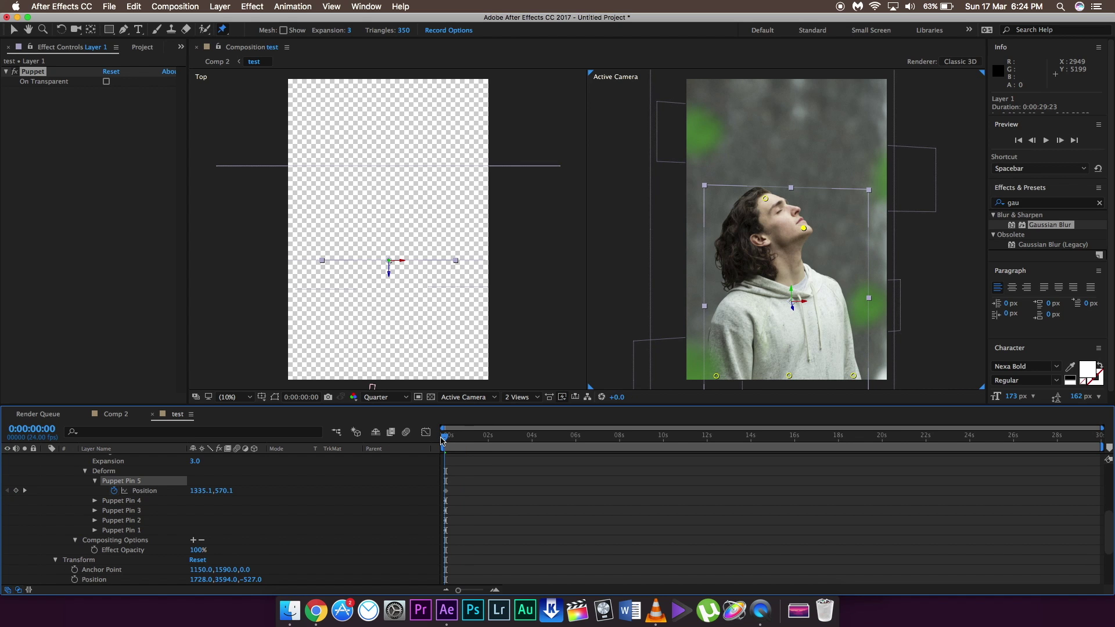
left_click_drag(496, 439, 1100, 437)
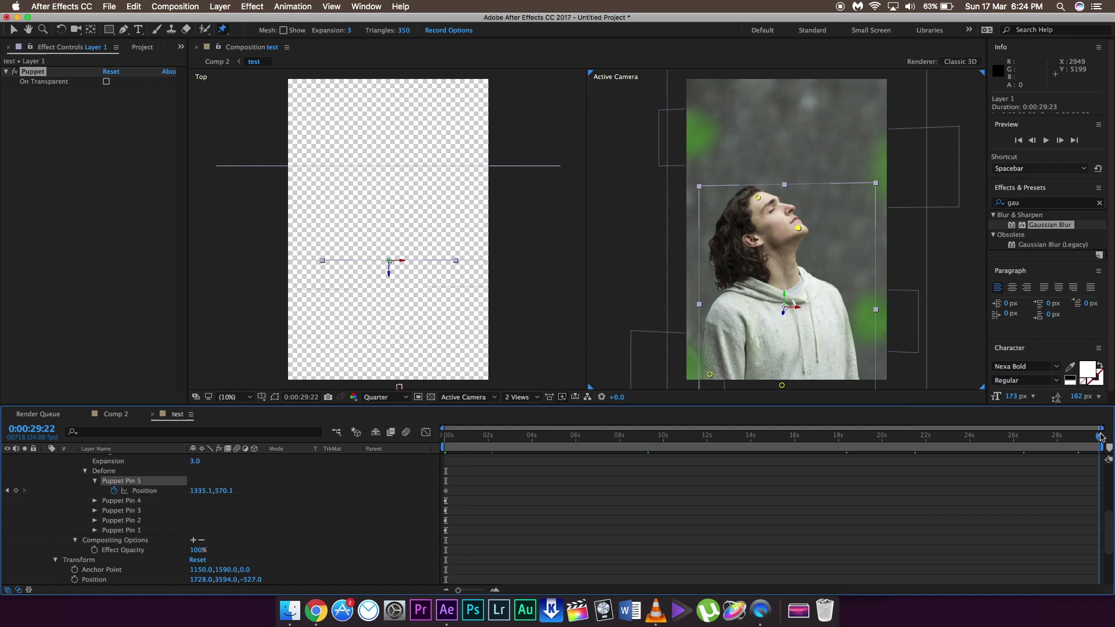
left_click_drag(799, 229, 802, 234)
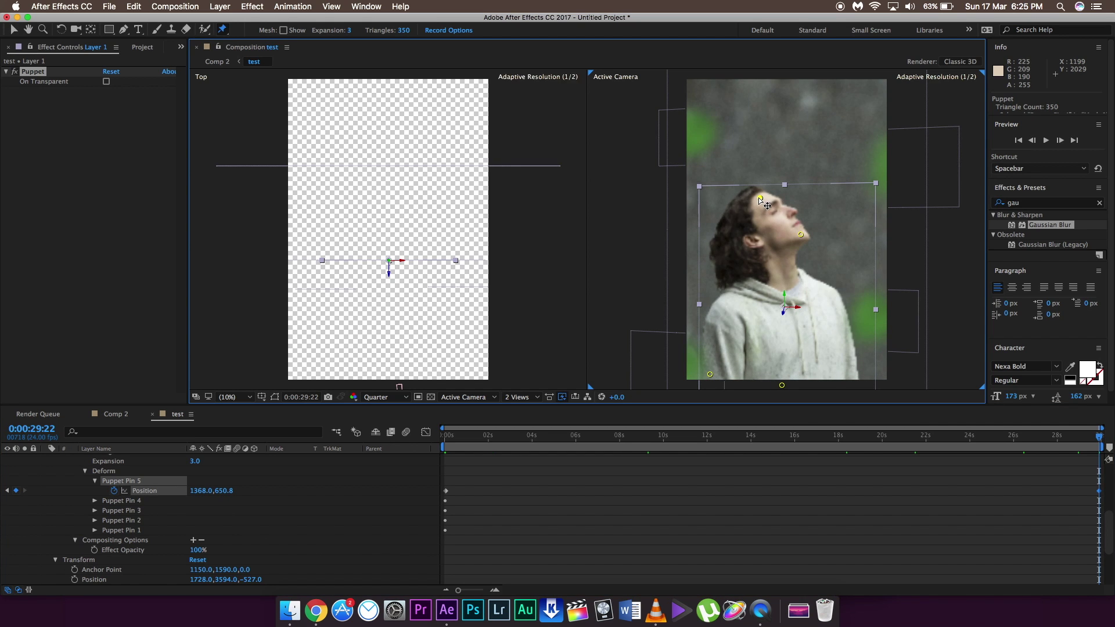
left_click(761, 198)
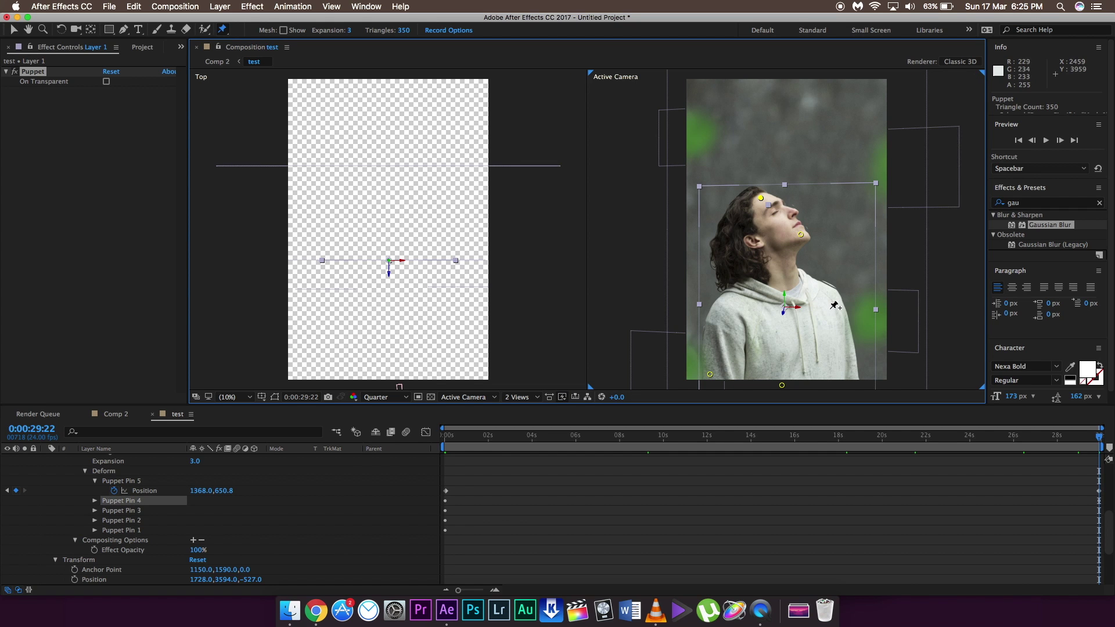
left_click_drag(471, 448, 1060, 436)
Step: Preview again and nudge the chin pin further down to 1376.2,722.2 at 0:00:29:22
key("space")
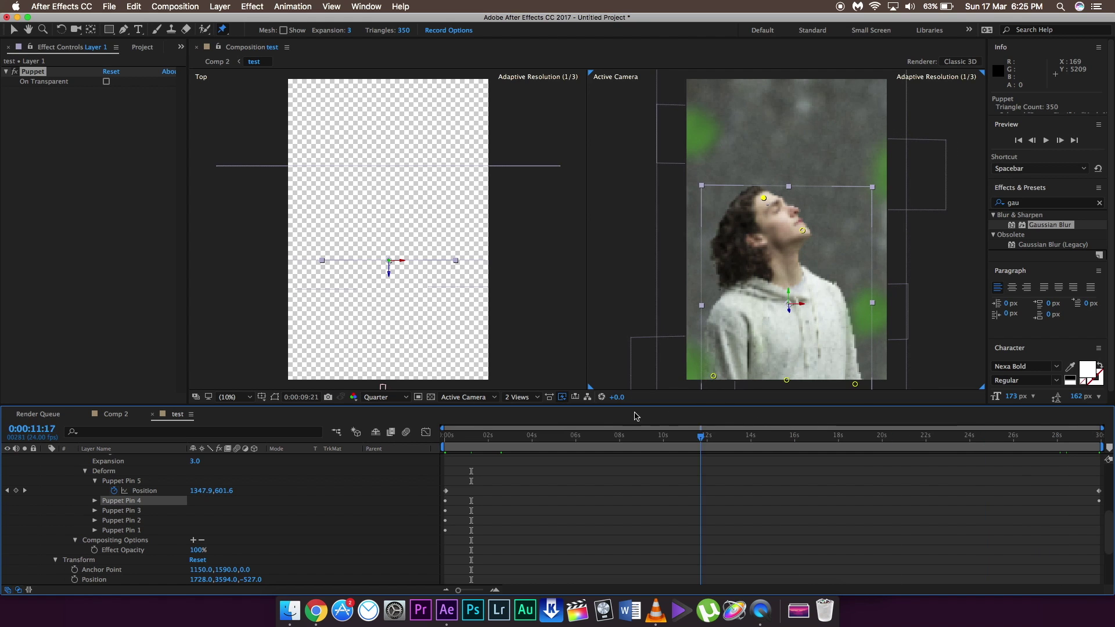
key("space")
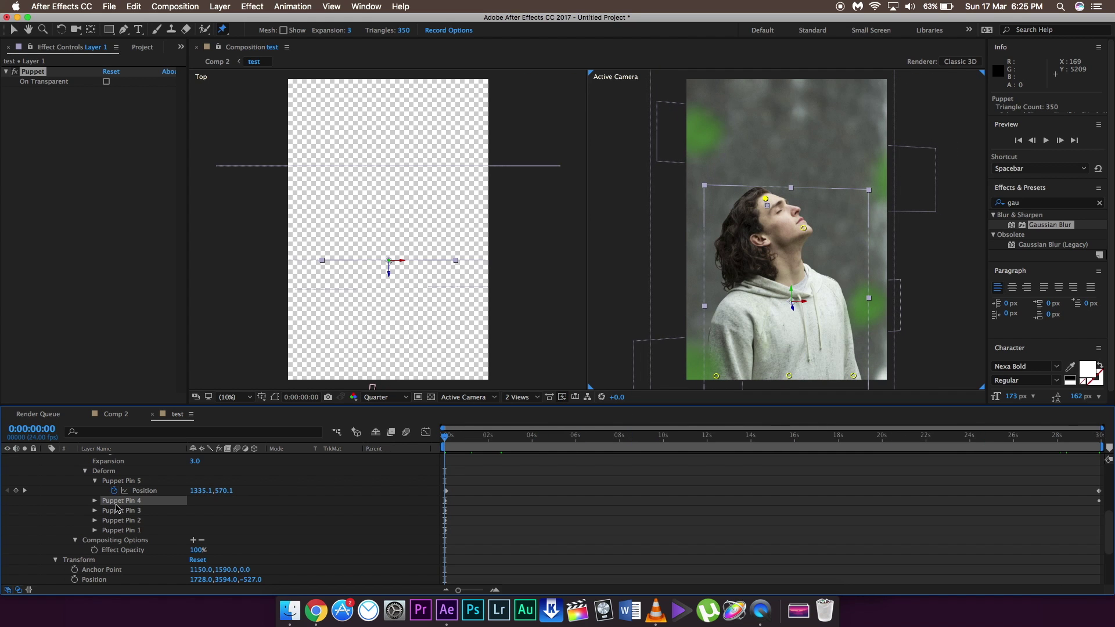
key("space")
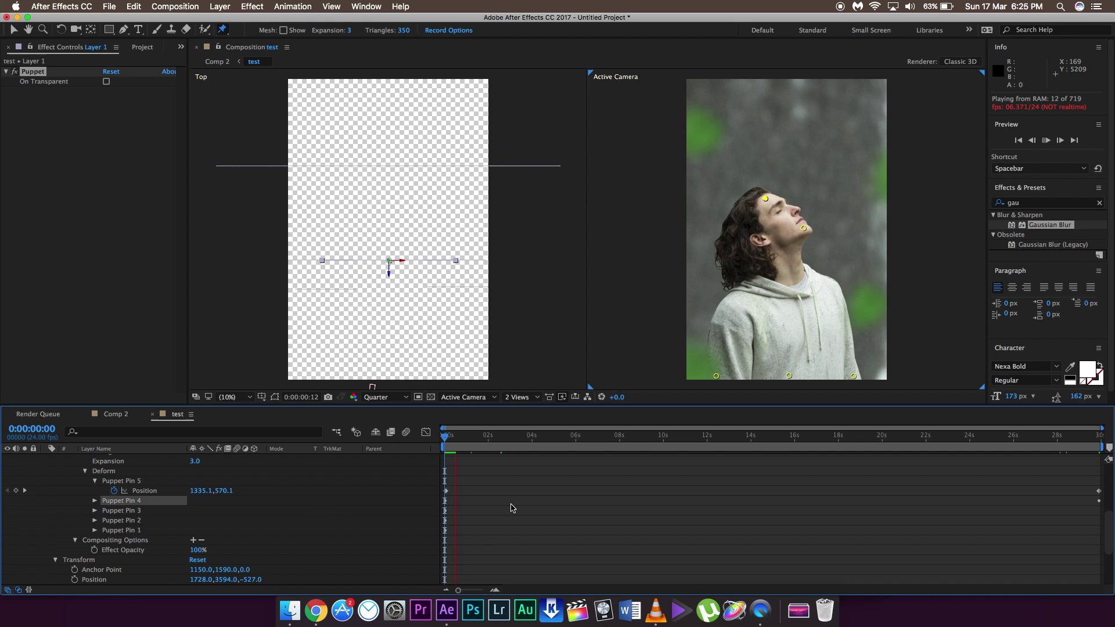
left_click(1099, 437)
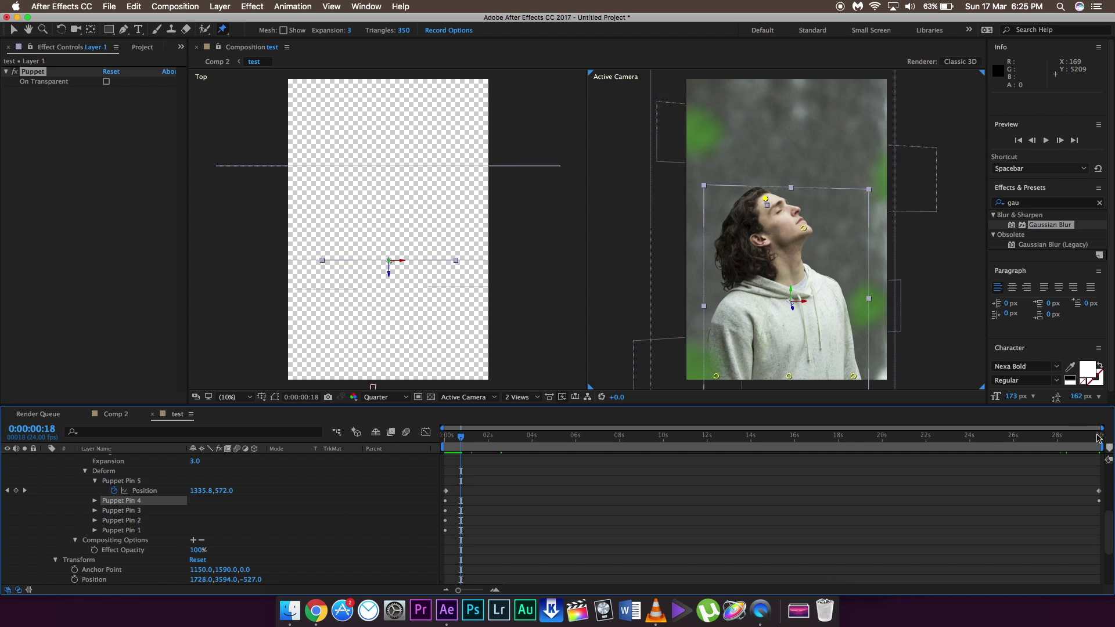
left_click_drag(1100, 437, 1101, 436)
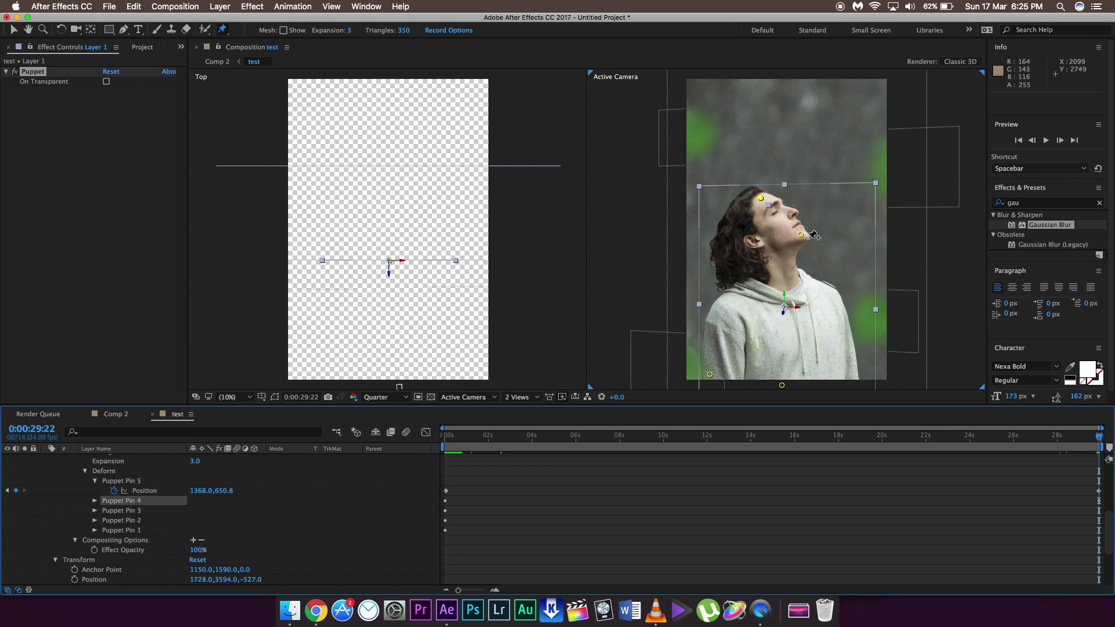
left_click_drag(801, 235, 802, 237)
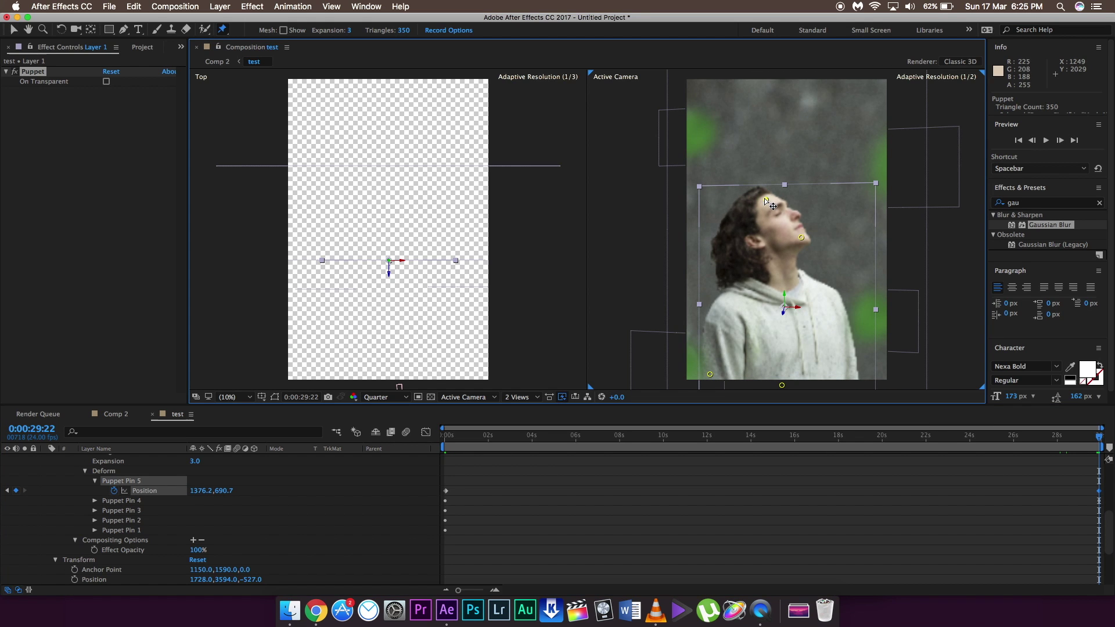
left_click_drag(800, 237, 805, 243)
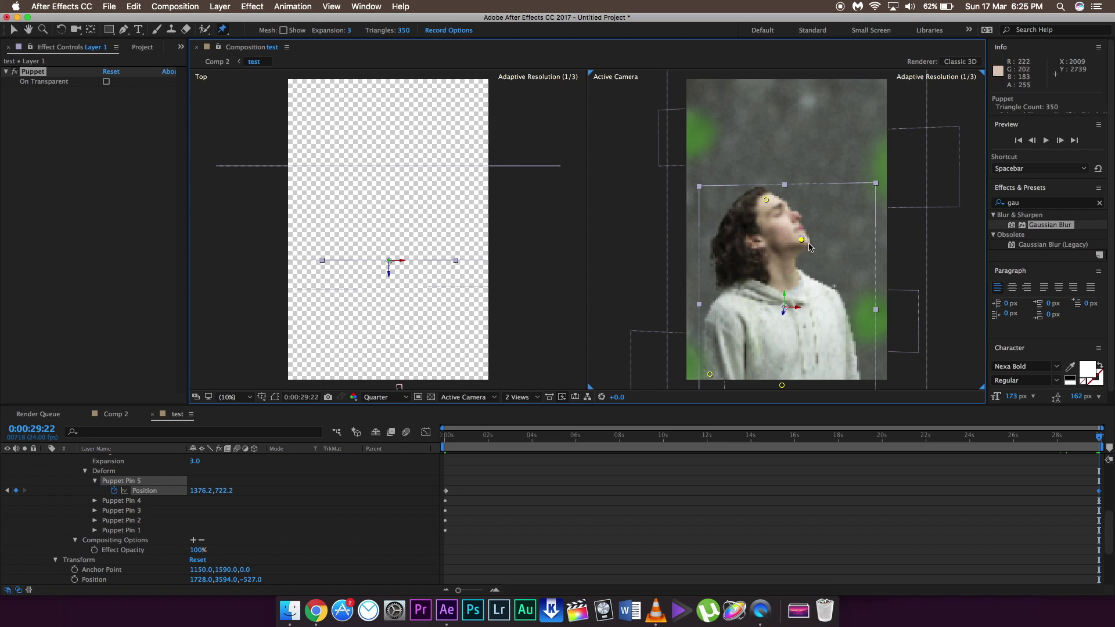
Step: Collapse Layer 1's effects and properties, then preview the camera and puppet animation from 0:00:00:00
scroll(52, 468, "up", 2)
scroll(53, 467, "up", 5)
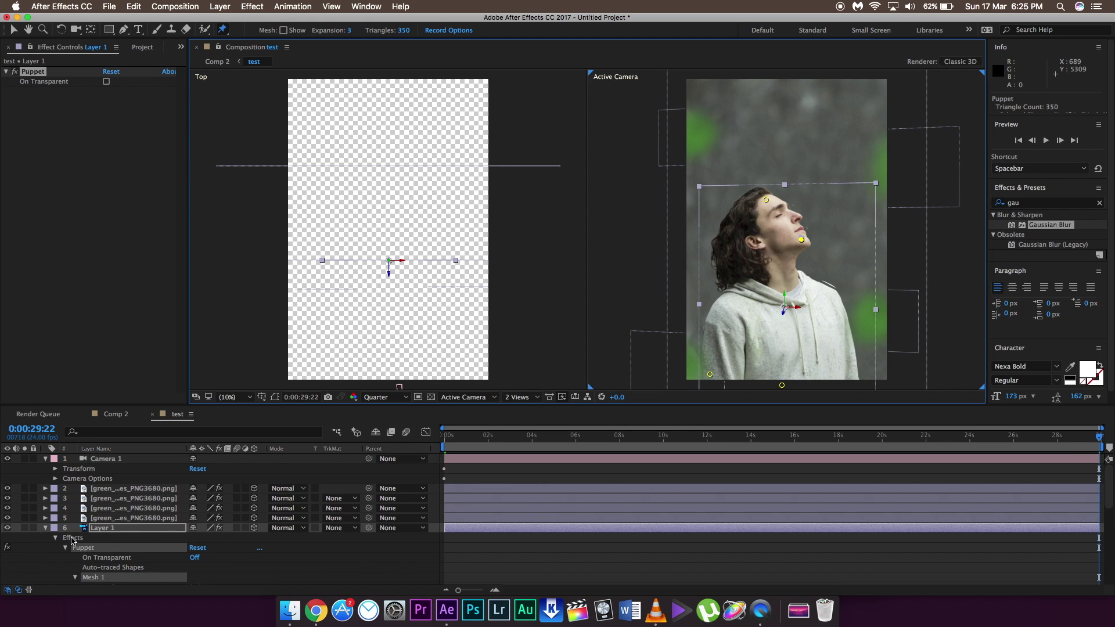
left_click(56, 538)
left_click(46, 529)
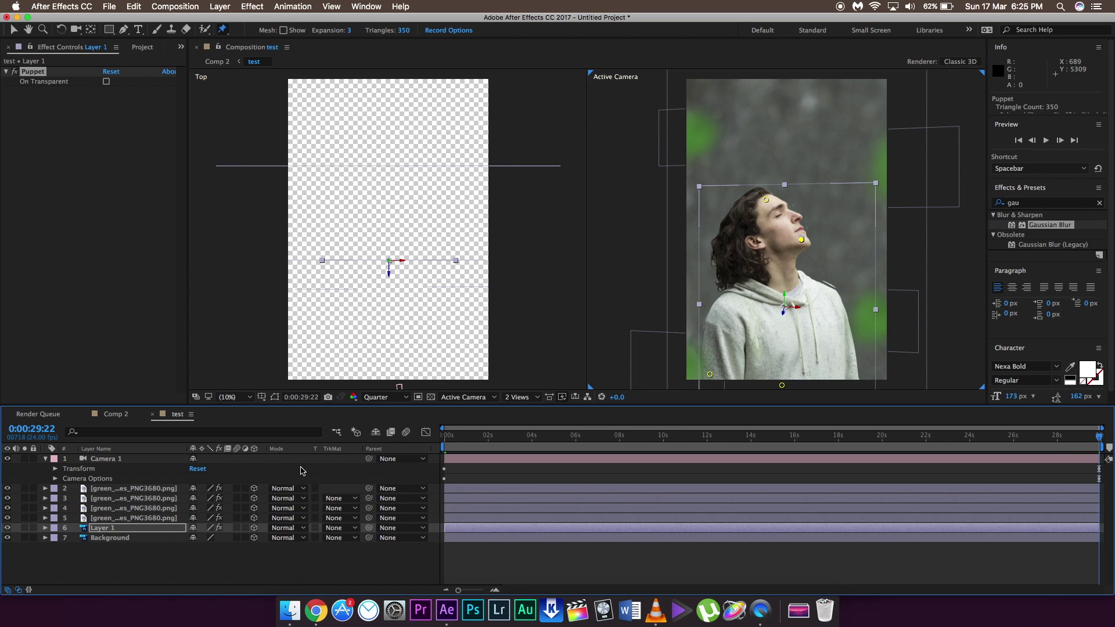
key("Home")
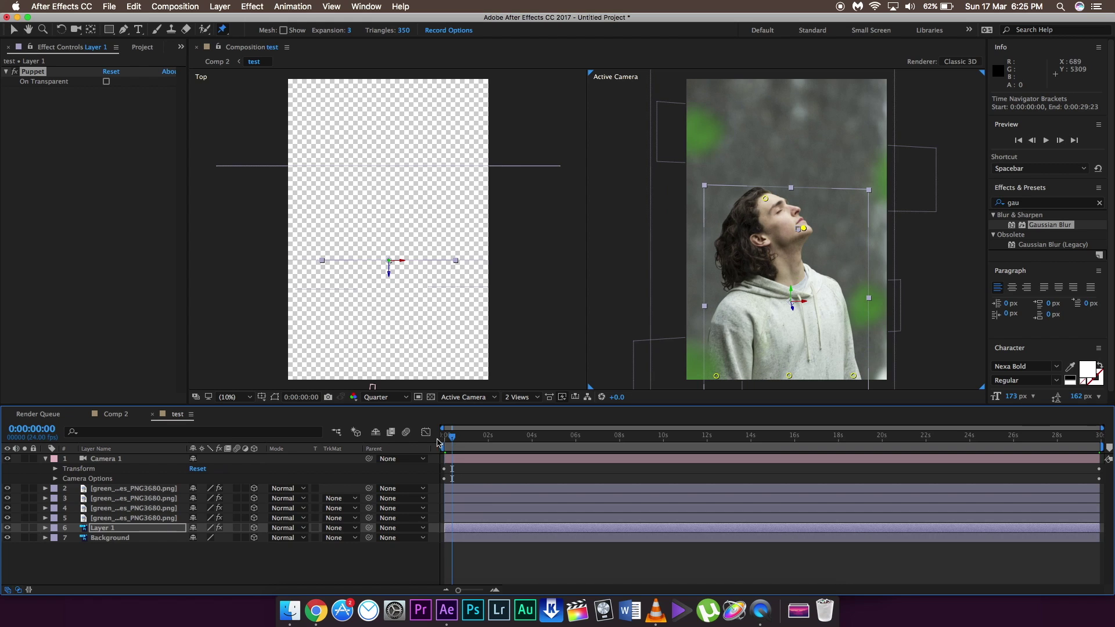
key("space")
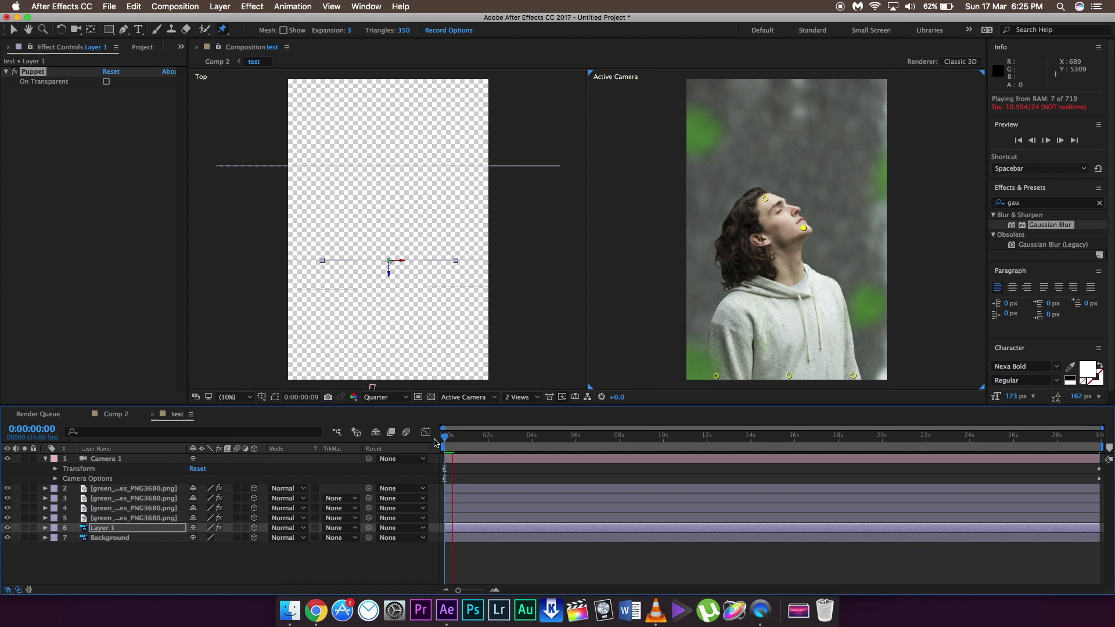